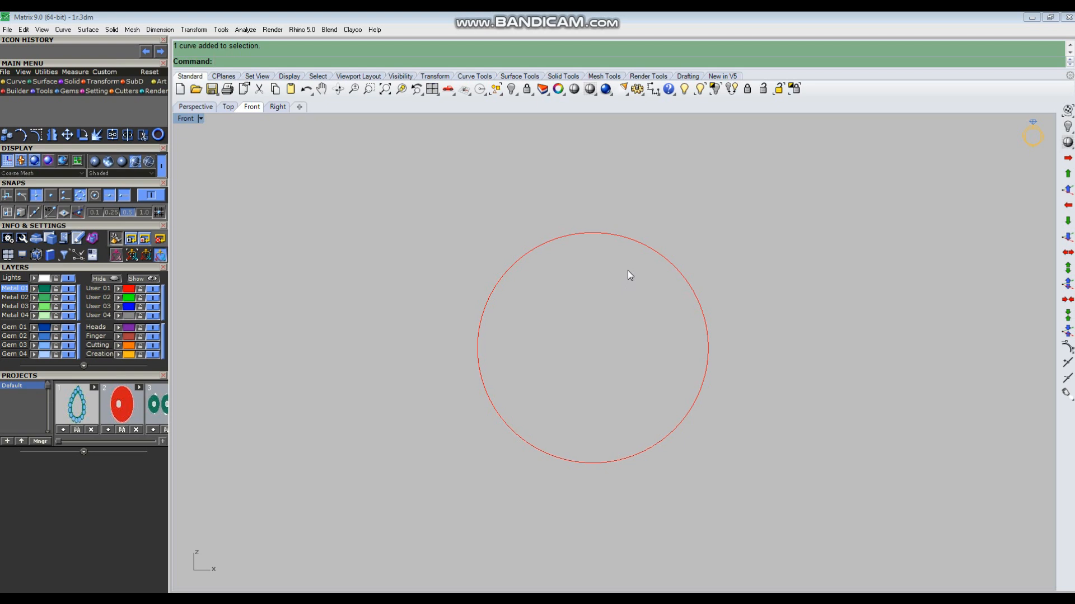
scroll(460, 325, "down", 3)
scroll(575, 338, "up", 3)
right_click_drag(452, 364, 615, 384)
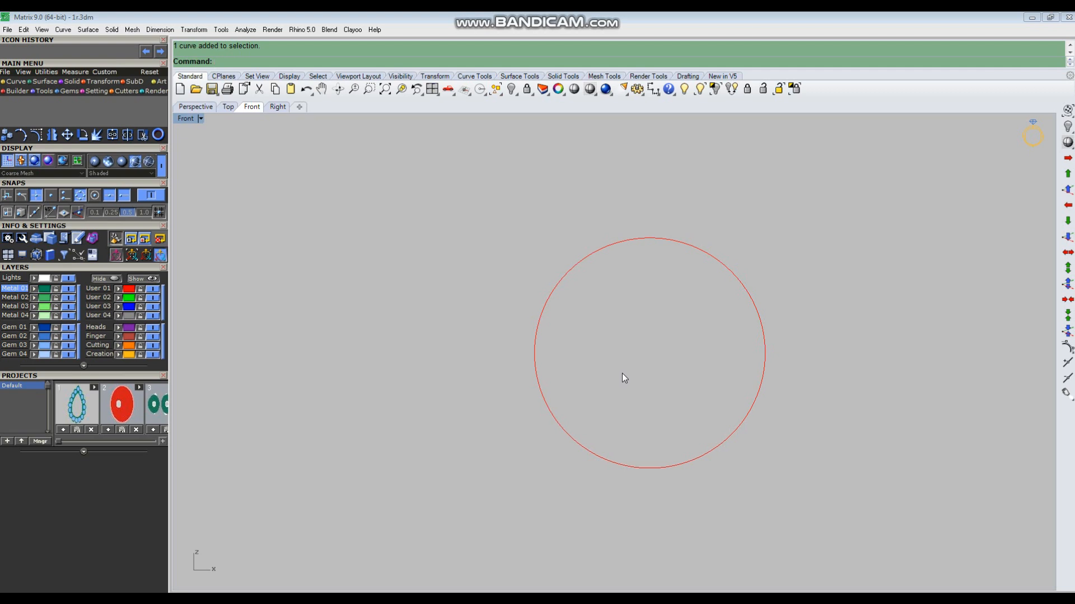
right_click_drag(673, 411, 621, 389)
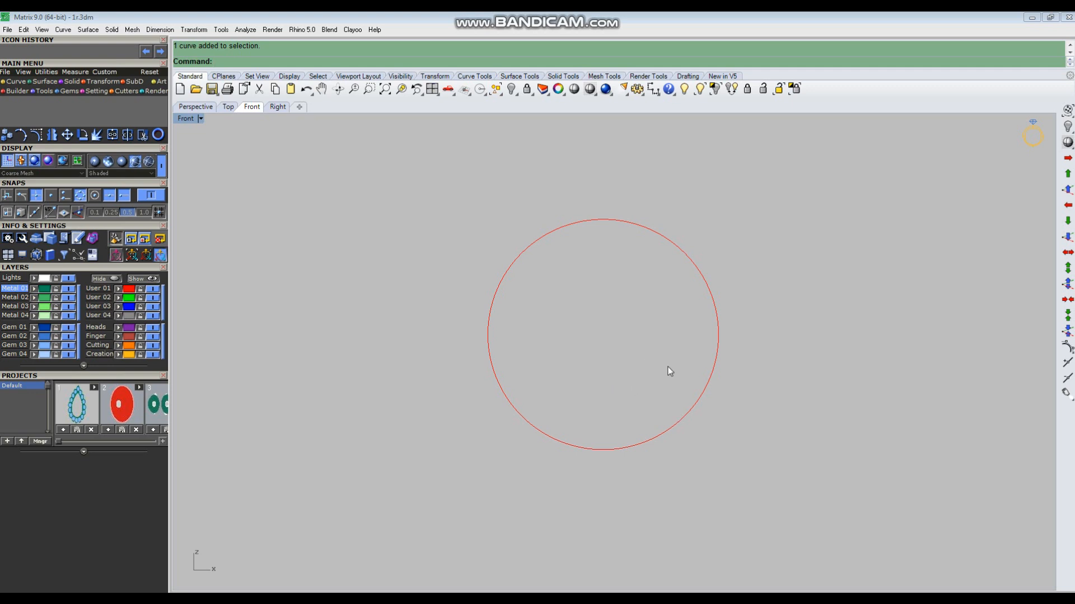
Check the diameter of the finger circle with a diameter dimension, without placing it
left_click_drag(714, 246, 519, 237)
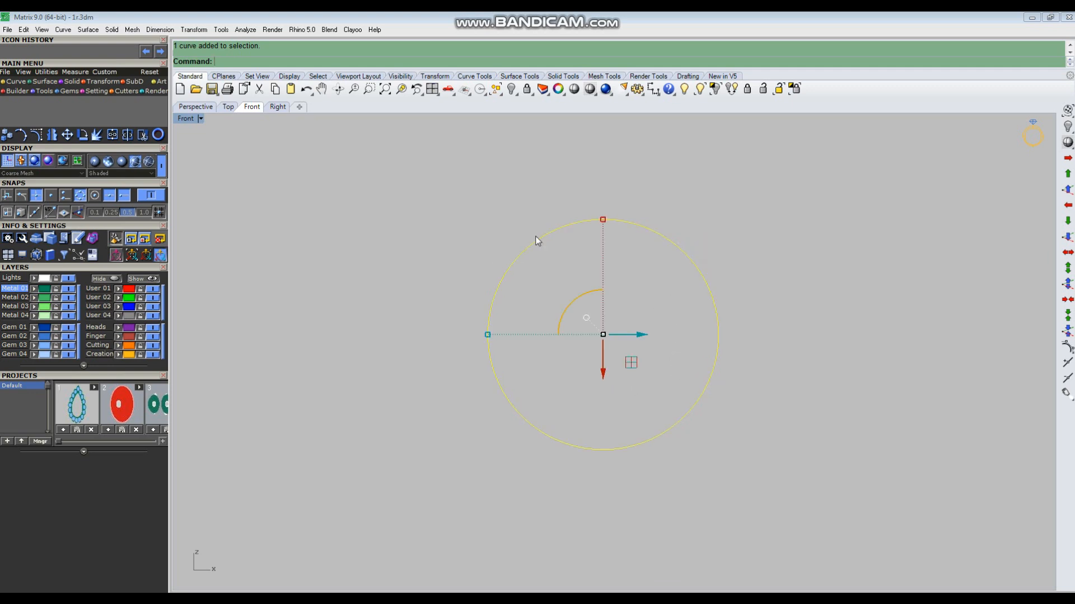
left_click(764, 317)
left_click_drag(756, 277, 661, 378)
type("D")
key("Return")
scroll(745, 284, "up", 5)
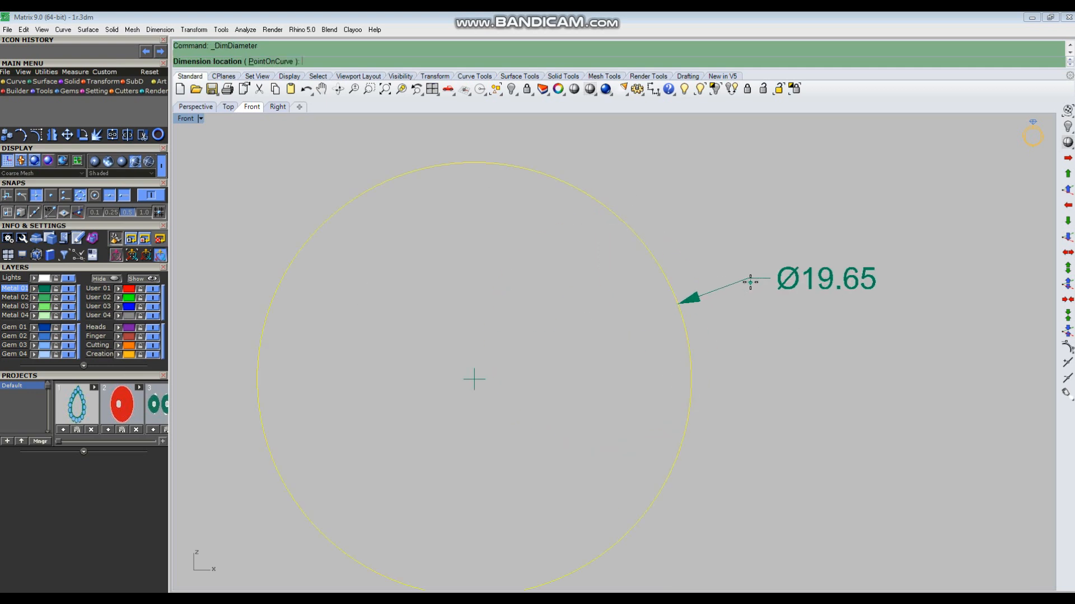
scroll(749, 283, "down", 4)
key("Escape")
left_click(745, 297)
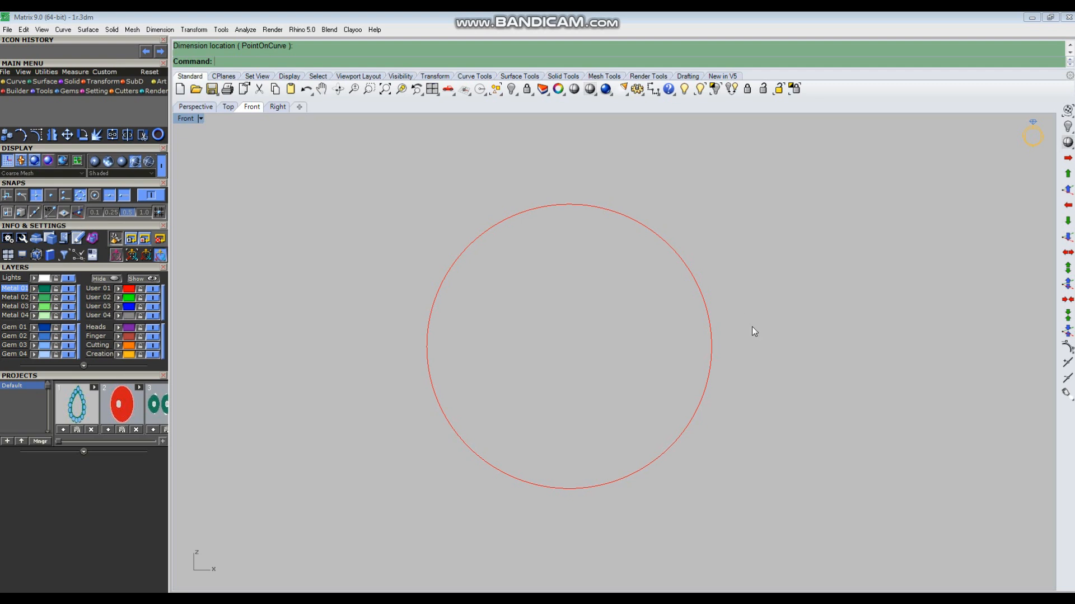
left_click_drag(720, 203, 614, 368)
left_click(746, 348)
Draw a vertical guide line of length 1.5 downward from the circle's bottom quadrant
scroll(538, 402, "down", 6)
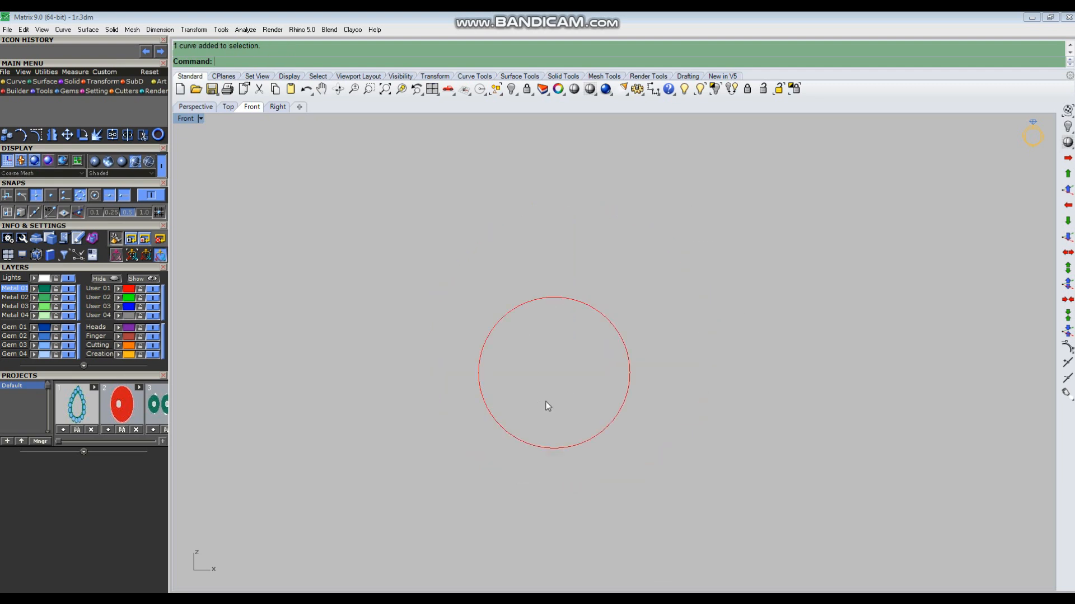
right_click(577, 371)
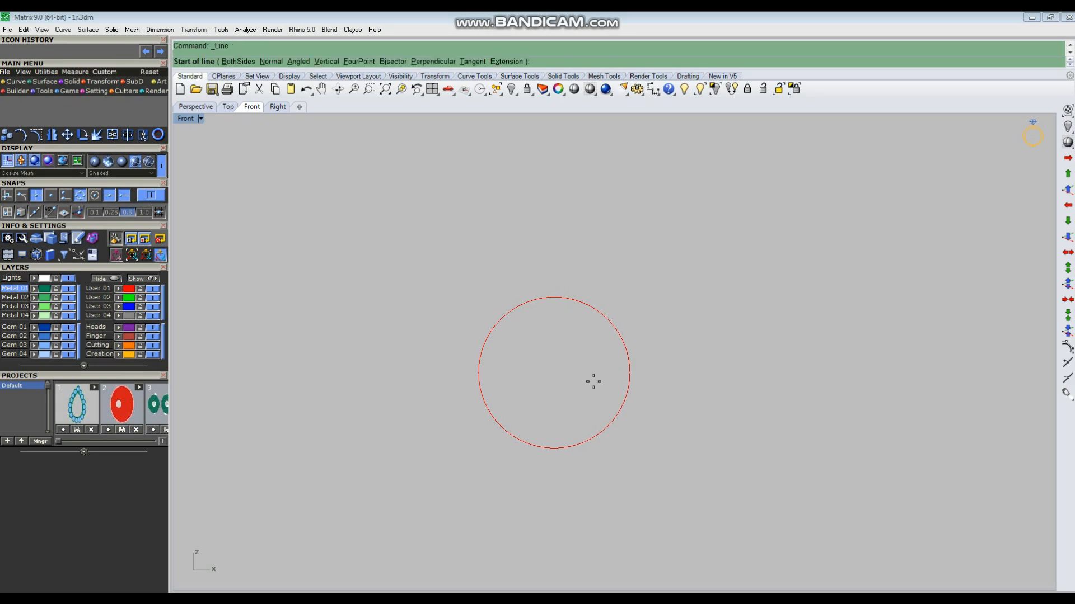
left_click(553, 448)
type("1.5")
key("Return")
left_click(562, 530)
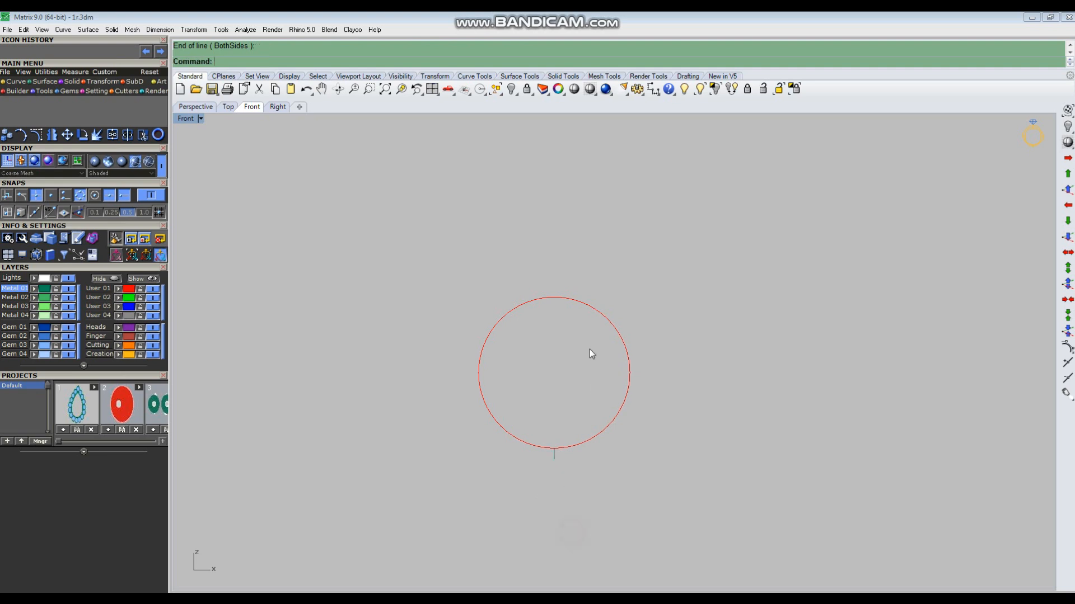
Draw a horizontal guide line of length 2 outward from the circle's right quadrant
right_click(563, 293)
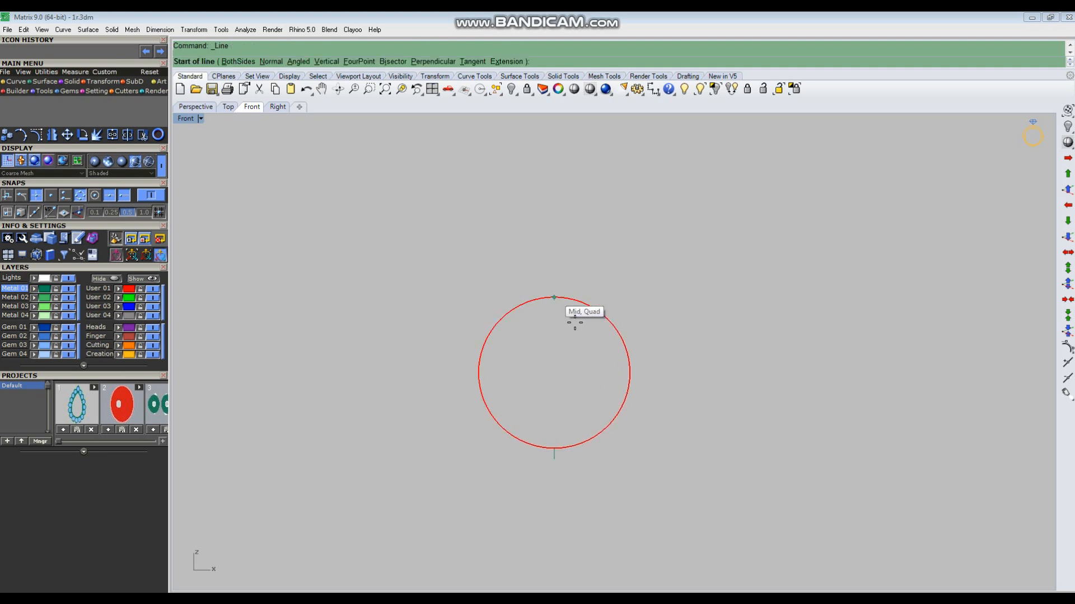
left_click(629, 373)
type("2")
key("Return")
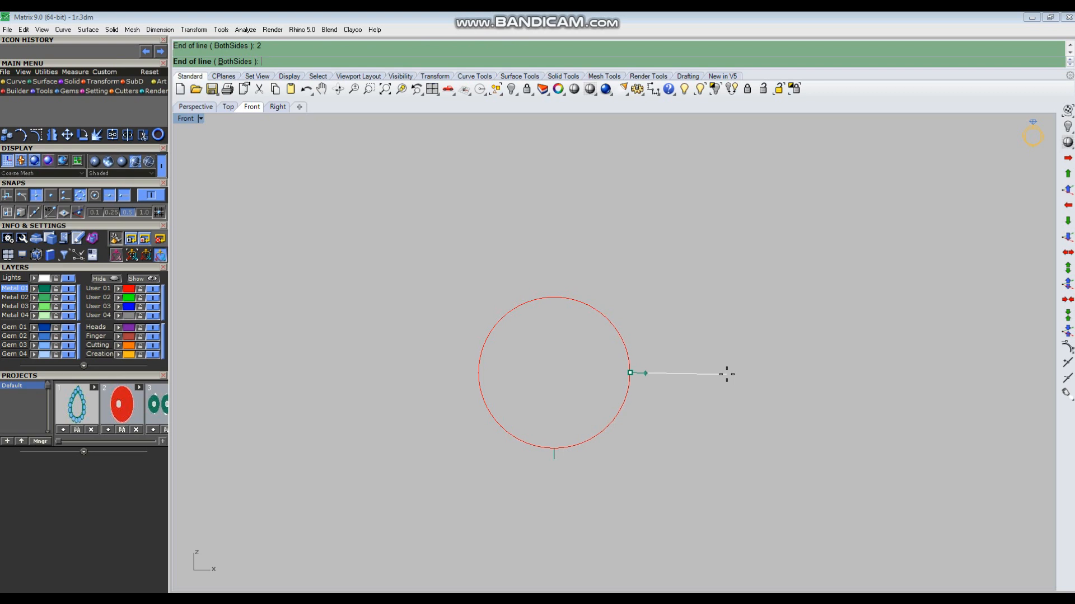
left_click(762, 370)
Draw a vertical guide line of length 2.5 upward from the circle's top quadrant
right_click(558, 297)
left_click(557, 296)
type("2.5")
key("Return")
left_click(561, 230)
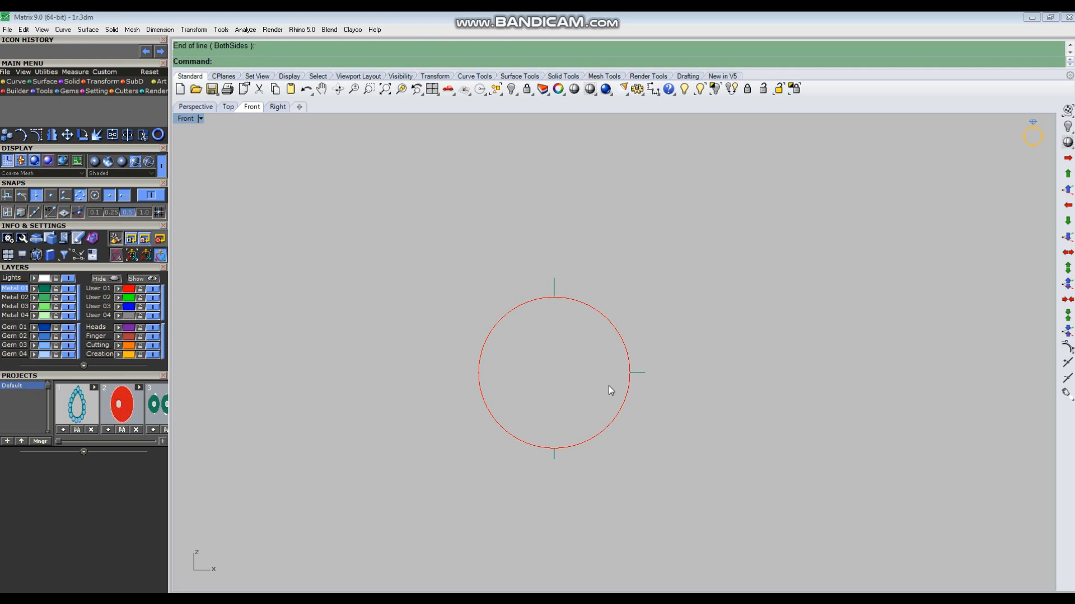
Draw a horizontal line centred on the top guide's upper end, extending 5.5 to both sides
key("Return")
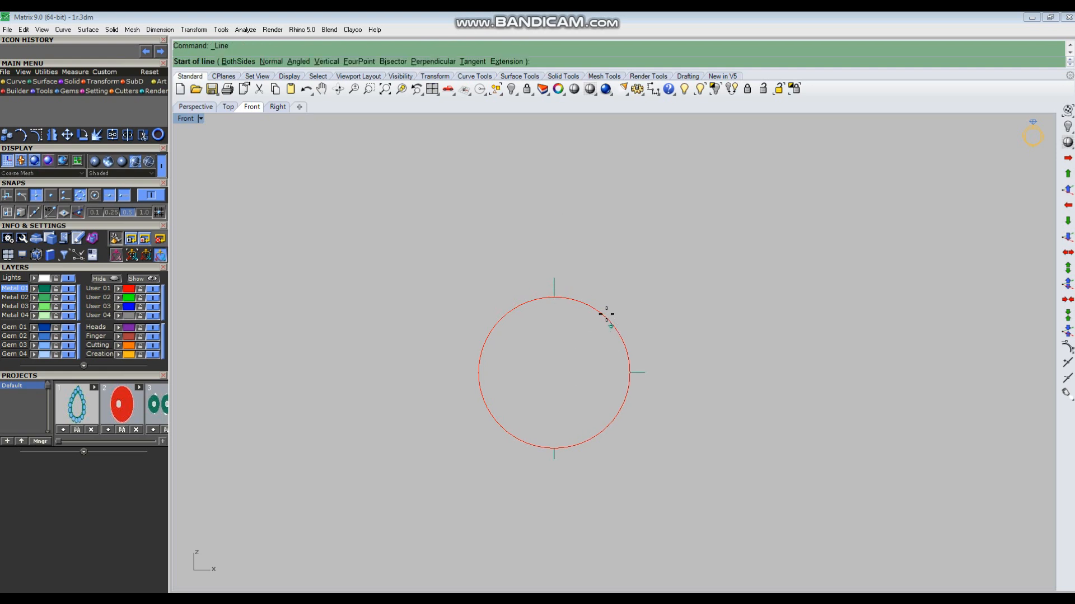
left_click(554, 277)
type("b")
key("Return")
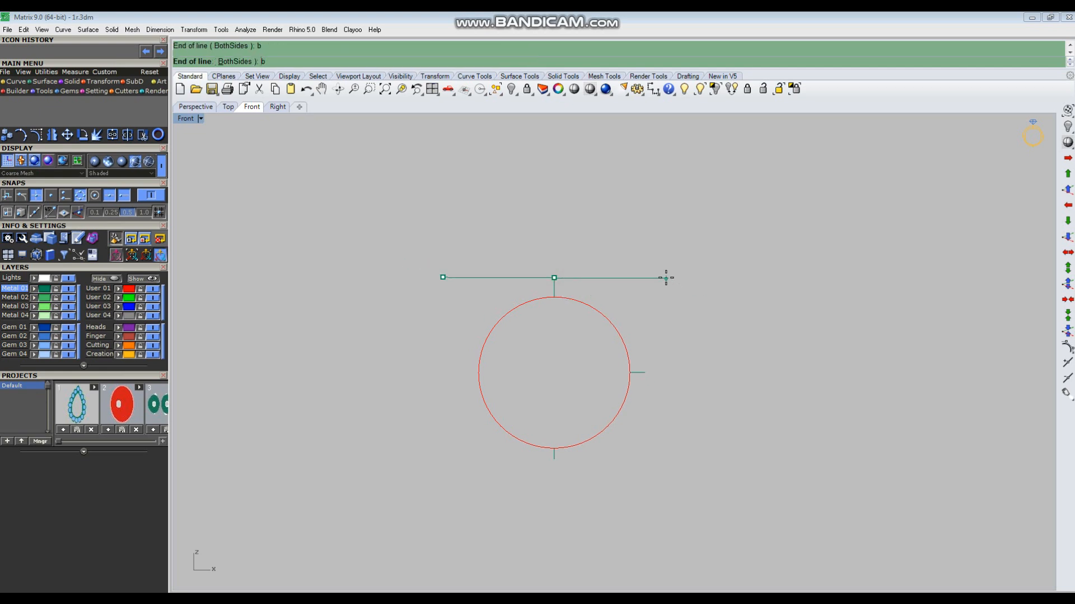
type("5.5")
key("Return")
left_click(697, 276)
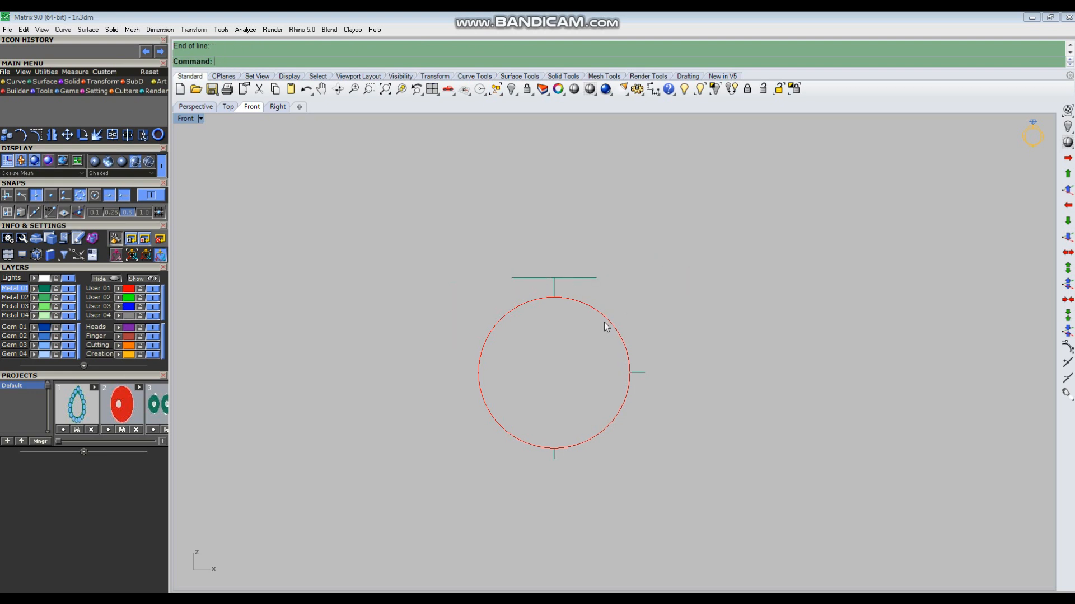
Draw an arc from the bottom guide's lower end to the top line's right end, passing by the side guide's outer end
type("Arc")
key("Return")
type("s")
key("Return")
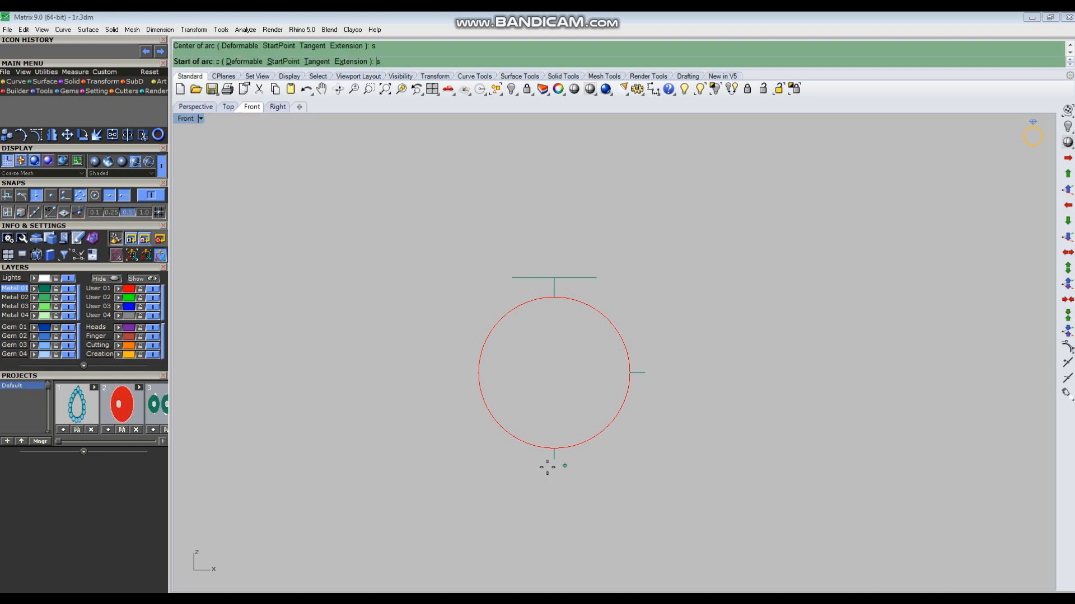
left_click(554, 460)
left_click(596, 278)
left_click(650, 372)
Rebuild the side arc into an editable curve
left_click(641, 331)
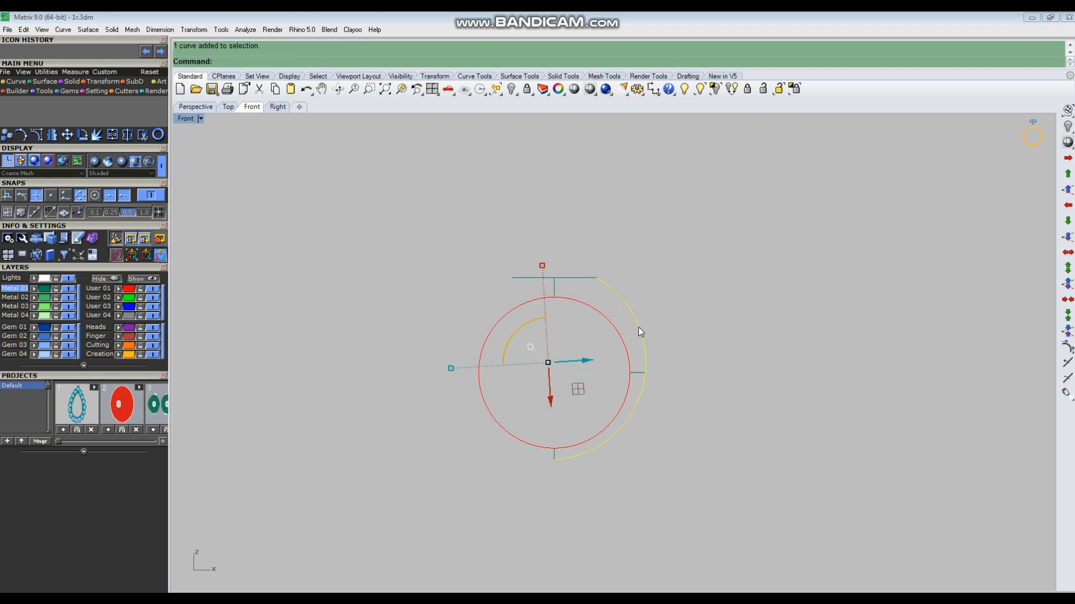
key("ctrl+r")
key("Return")
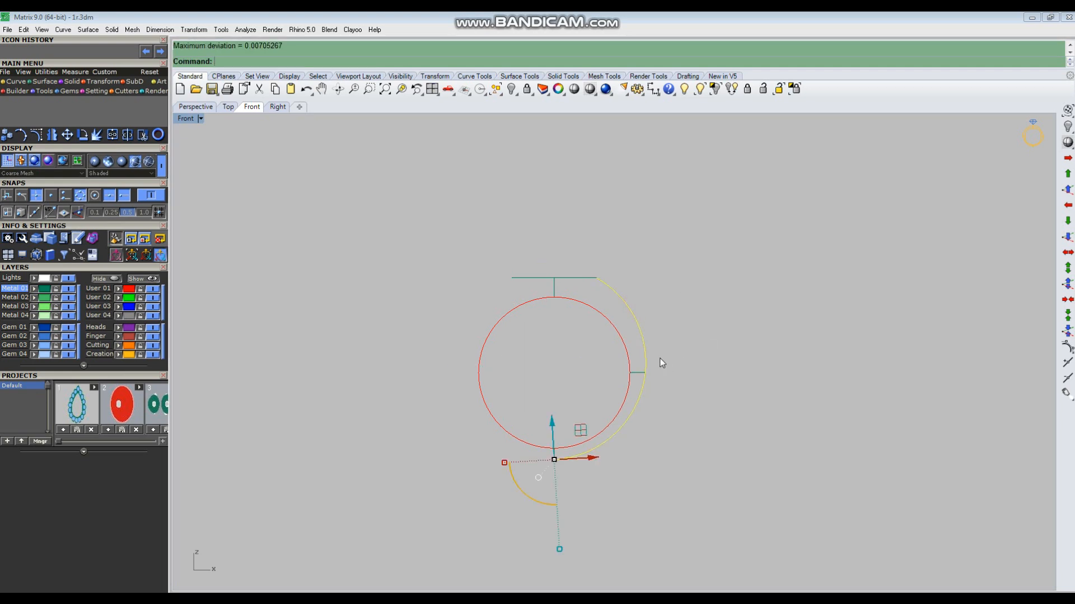
Show the side curve's control points and adjust those along its upper shoulder near the flat top
key("F10")
scroll(633, 316, "up", 2)
left_click(658, 332)
scroll(686, 330, "up", 2)
left_click_drag(685, 316, 679, 320)
left_click(563, 238)
left_click_drag(592, 211, 589, 246)
Adjust the side curve's control points around its widest part near the side guide, and finish point editing
scroll(633, 363, "down", 2)
left_click(638, 426)
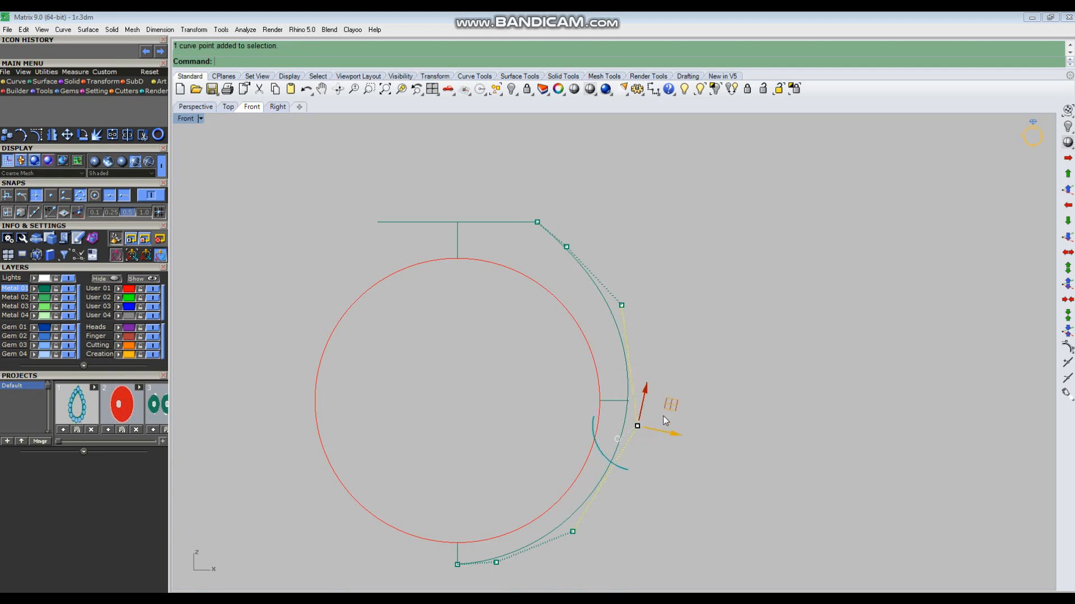
left_click_drag(648, 398, 667, 441)
left_click(689, 413)
scroll(677, 364, "down", 4)
scroll(623, 308, "up", 6)
left_click_drag(620, 338, 693, 391)
left_click_drag(692, 330, 688, 332)
left_click(718, 361)
key("Escape")
Delete the horizontal guide line beside the circle
scroll(592, 376, "down", 4)
left_click_drag(573, 398, 671, 475)
key("Delete")
Mirror the right side curve about the Y axis
left_click_drag(604, 307, 593, 323)
type("mi")
key("Return")
type("y")
key("Return")
key("Escape")
left_click_drag(444, 259, 423, 309)
left_click_drag(604, 247, 560, 312, "shift")
scroll(644, 311, "down", 6)
scroll(560, 327, "up", 3)
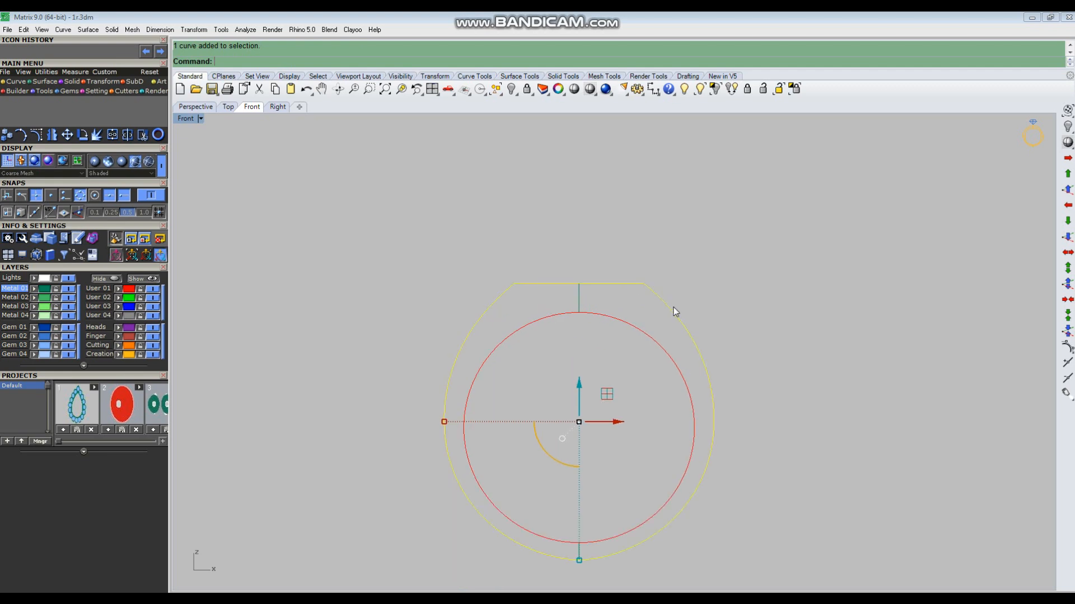
right_click_drag(711, 439, 675, 366)
left_click(720, 438)
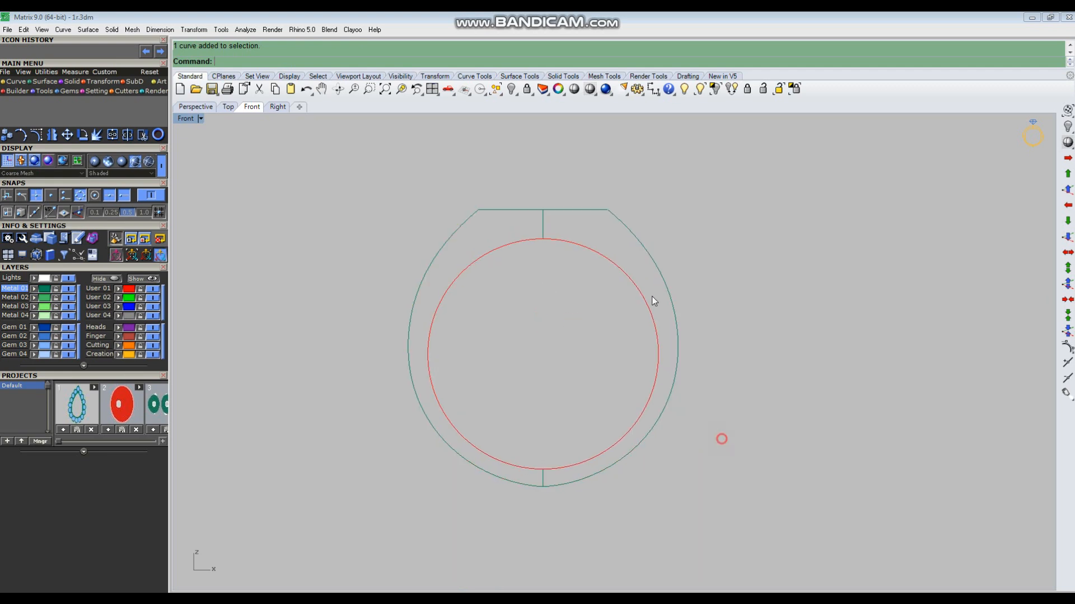
Adjust the right side curve's control points near the bottom centre for a smooth, flat transition at its lower end
left_click(569, 485)
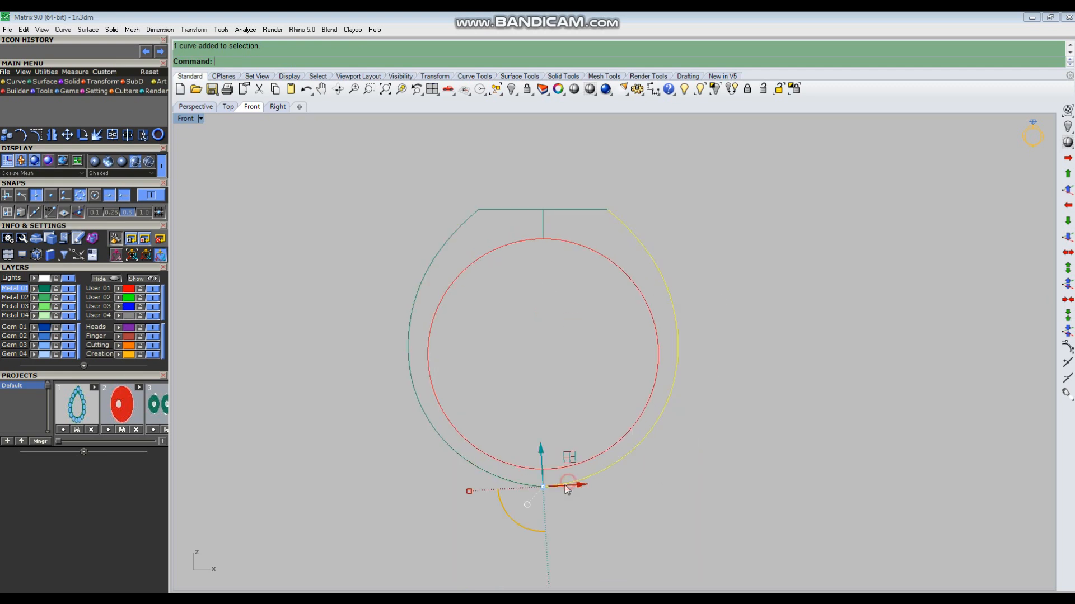
key("F10")
scroll(562, 499, "up", 2)
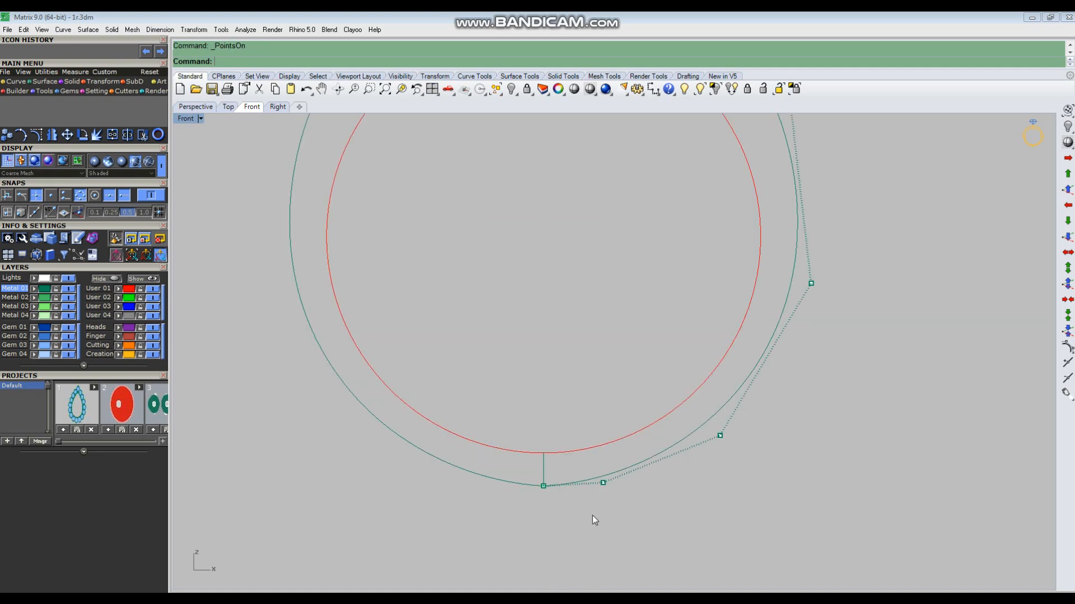
left_click(603, 482)
left_click_drag(617, 519, 618, 523)
left_click(720, 436)
left_click_drag(747, 461, 747, 461)
left_click(853, 441)
scroll(636, 430, "down", 6)
scroll(693, 344, "up", 4)
left_click_drag(662, 300, 790, 367)
left_click_drag(596, 426, 703, 509)
left_click(791, 489)
key("Escape")
Delete the mirrored left side curve
scroll(725, 479, "down", 4)
left_click(570, 498)
key("Delete")
Mirror the reshaped right side curve about the Y axis to complete the ring's outer outline
left_click_drag(579, 443, 594, 510)
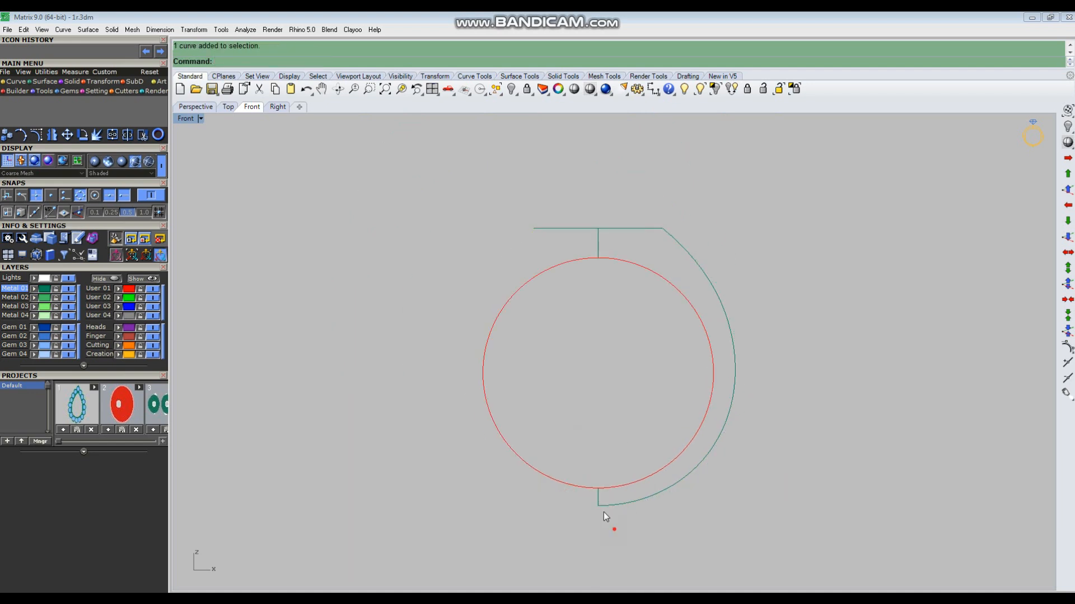
left_click(634, 502)
type("re")
key("Return")
key("Return")
type("mi")
key("Return")
type("y")
key("Return")
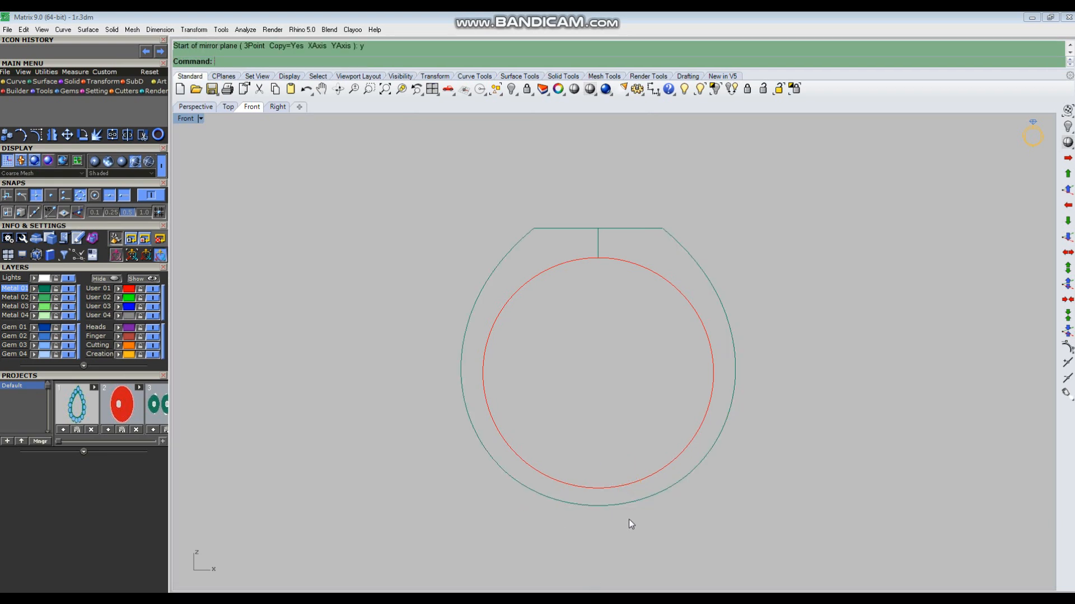
Join the two side curves and the flat top line into one closed outline
left_click(580, 506)
left_click(617, 506, "shift")
scroll(622, 511, "down", 3)
scroll(644, 454, "up", 2)
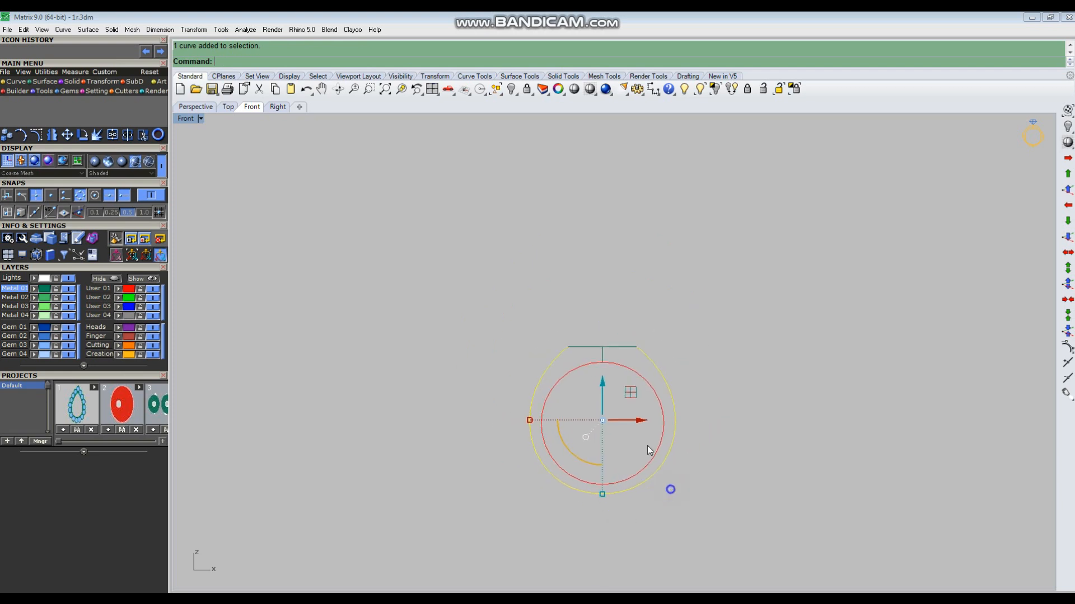
left_click(615, 317, "shift")
scroll(553, 339, "down", 3)
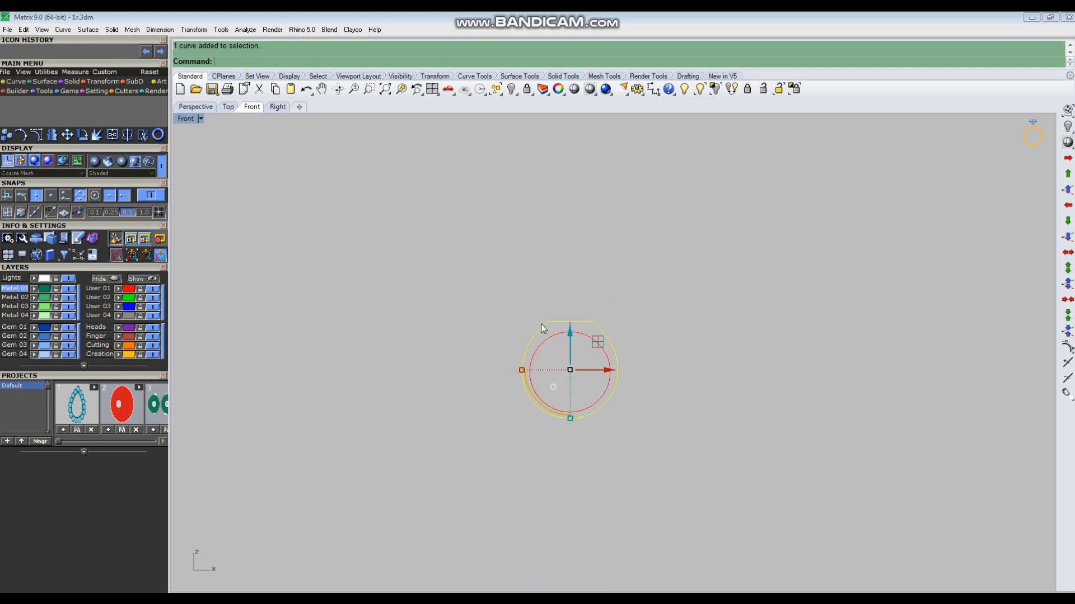
scroll(542, 324, "up", 4)
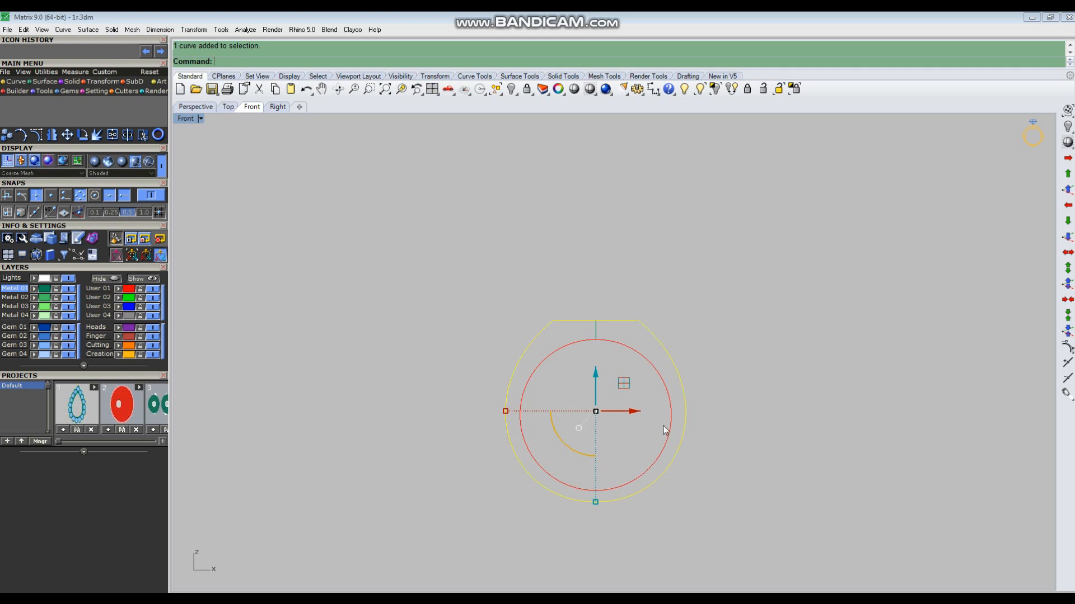
key("ctrl+j")
left_click(793, 409)
Delete the top vertical guide, then fill the outer outline with a surface and trim away the area inside the circle
left_click_drag(577, 261, 616, 407)
key("Delete")
left_click_drag(662, 303, 576, 390)
type("Patch")
key("Return")
key("Return")
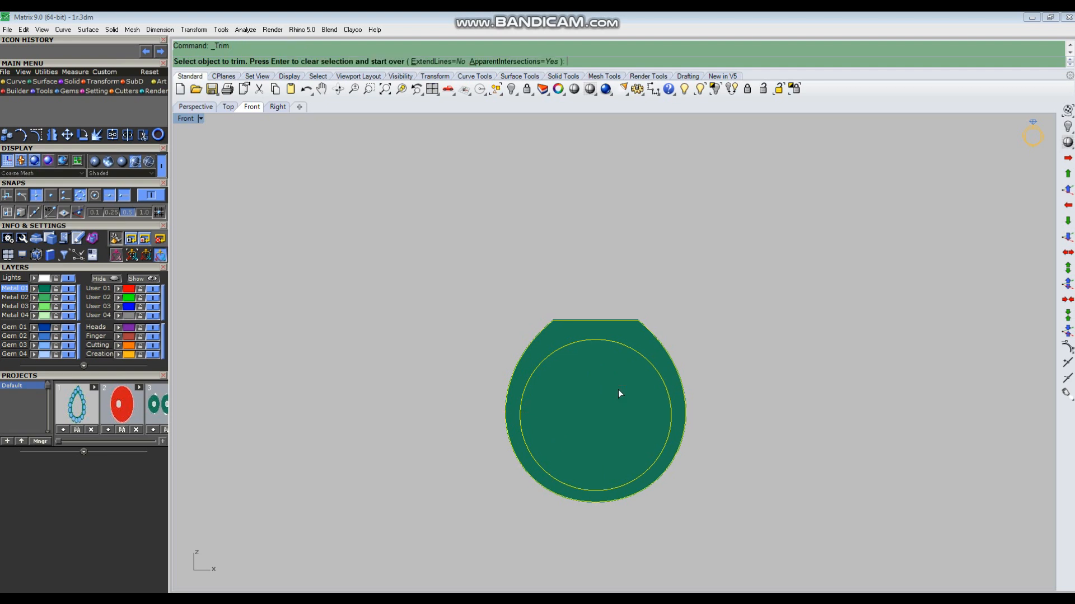
left_click(618, 390)
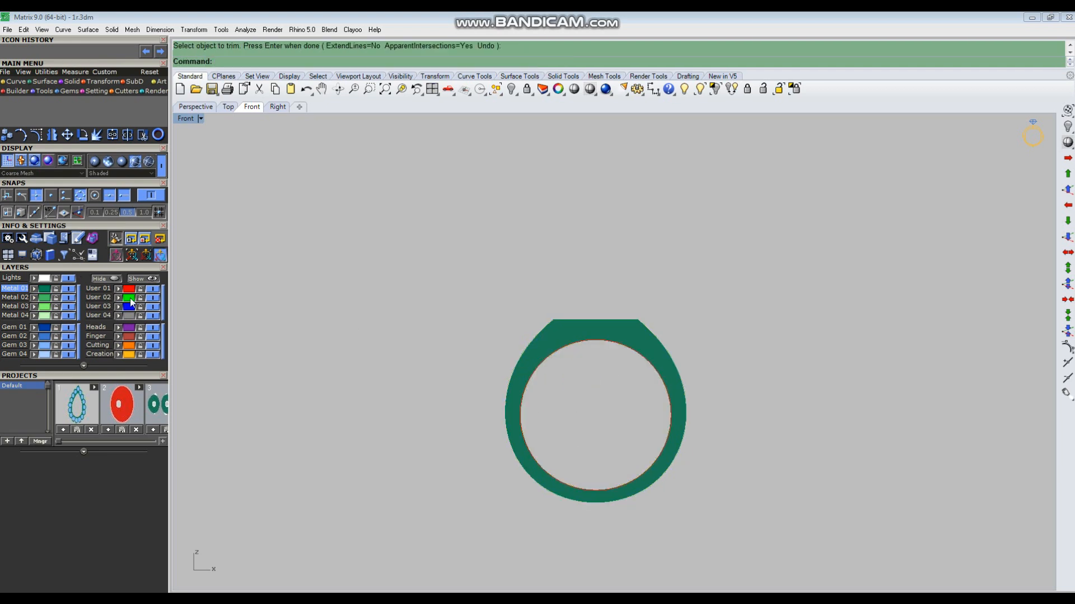
key("Return")
Move the outline curve, without the surface, to the User 01 layer
left_click(609, 343)
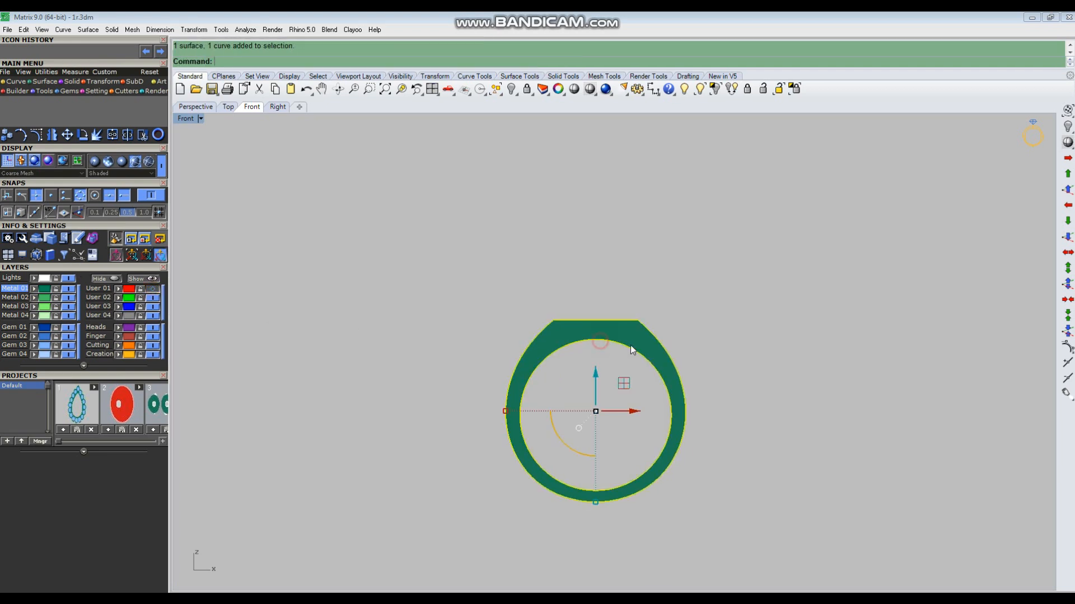
left_click(639, 337, "ctrl")
left_click(121, 290)
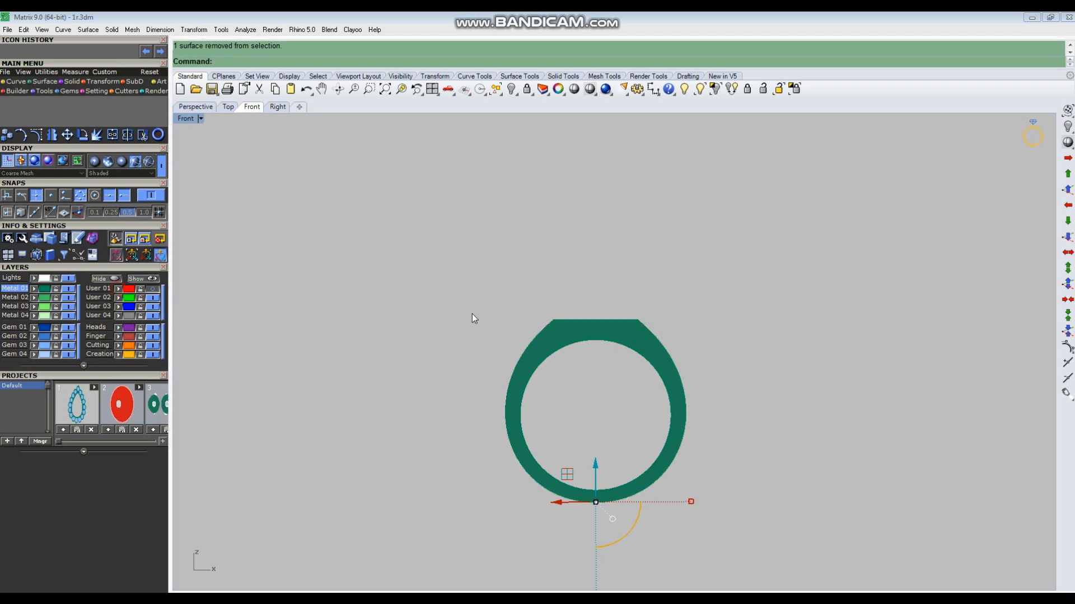
Extrude the ring surface in the Perspective view as a solid to both sides, and delete the source surface
key("ctrl+F4")
right_click_drag(592, 367, 700, 414)
left_click(643, 258)
right_click_drag(783, 374, 703, 352)
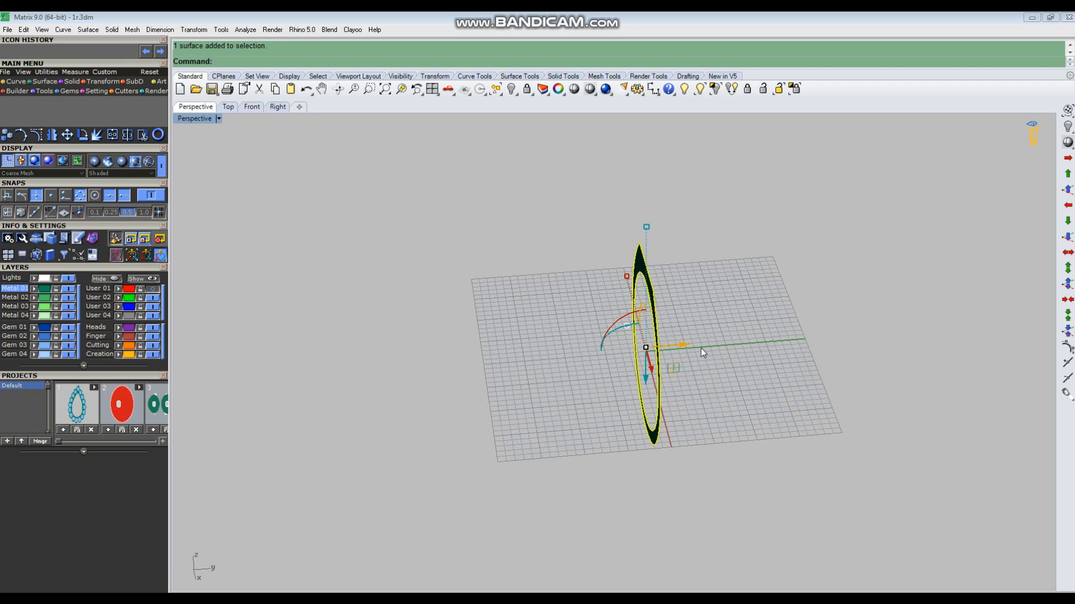
type("e")
key("Return")
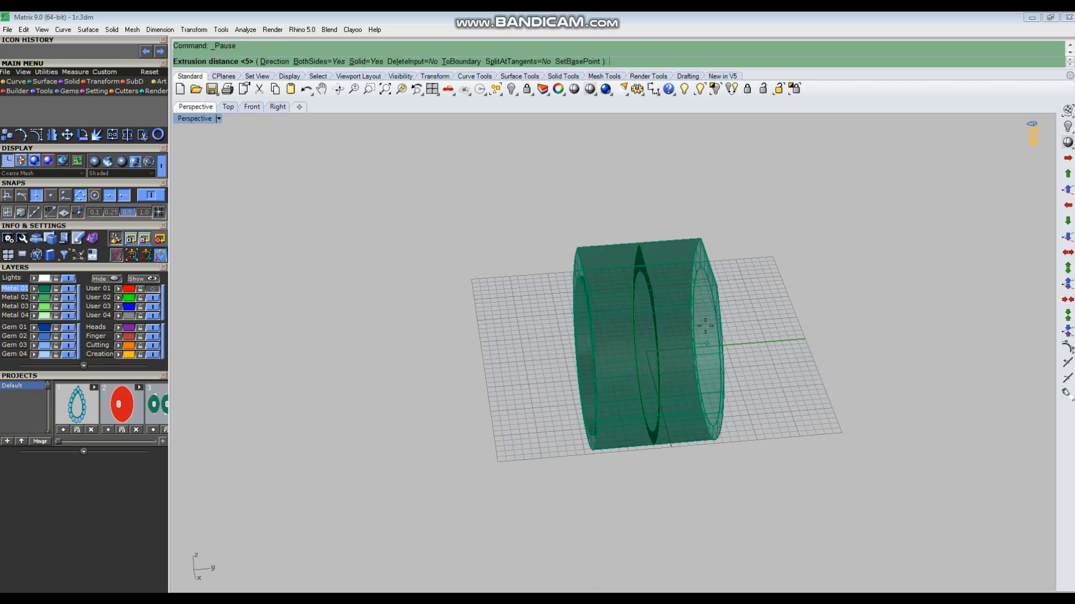
left_click(742, 323)
key("Delete")
Draw a vertical line through the origin in the Right view, extending both ways beyond the ring body
right_click_drag(688, 356, 734, 366)
key("ctrl+F3")
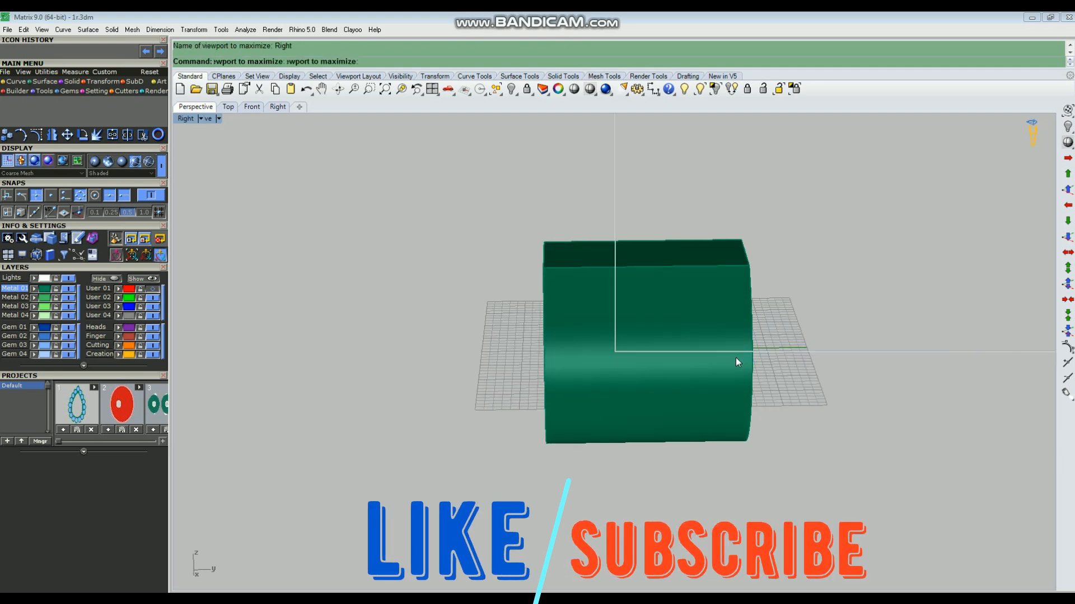
scroll(589, 375, "down", 4)
right_click_drag(628, 381, 607, 372)
type("l")
key("Return")
type("0")
key("Return")
type("b")
key("Return")
left_click(582, 162)
scroll(566, 330, "up", 3)
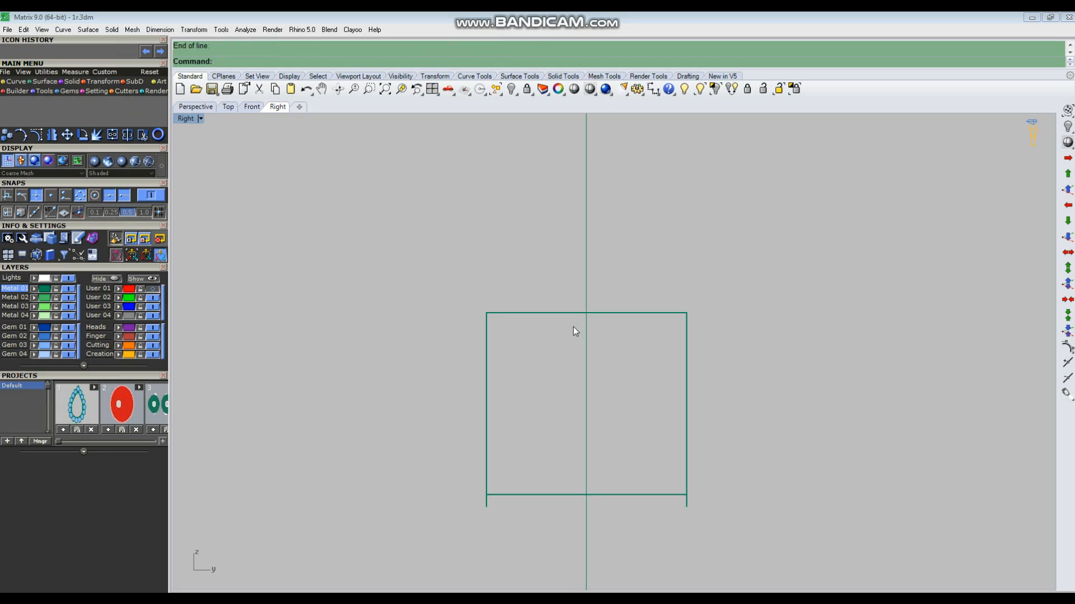
Draw a circle of diameter 10 in the Right view, centred where the vertical line crosses the ring's top edge
type("cc")
key("Return")
left_click(589, 309)
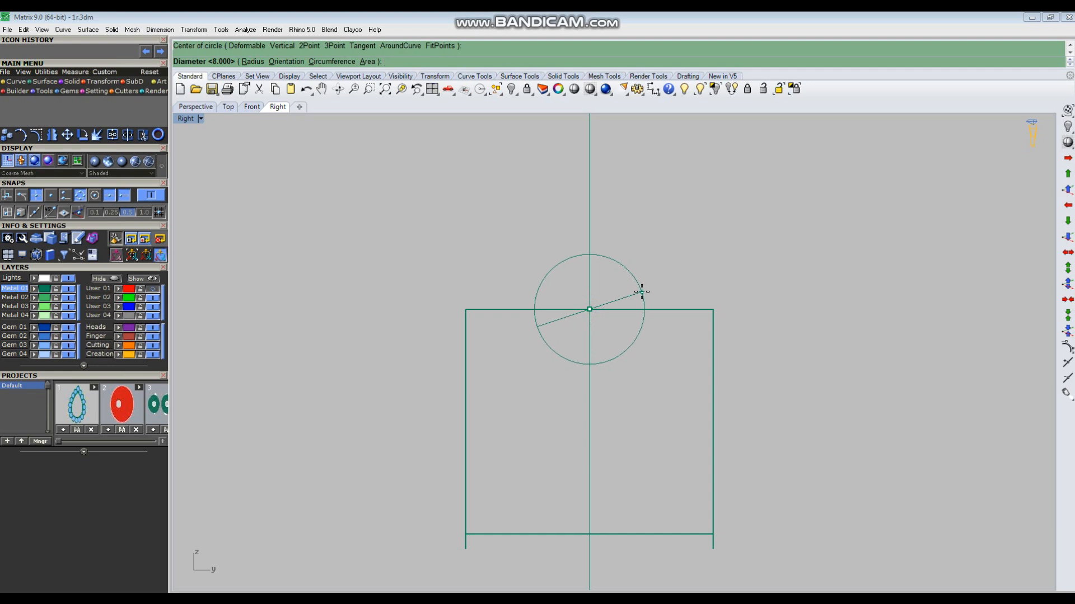
type("10")
key("Return")
Draw a circle of diameter 4 centred where the vertical line crosses the ring's lower horizontal edge
scroll(621, 305, "down", 2)
scroll(596, 476, "up", 2)
key("Return")
left_click(585, 440)
type("4")
key("Return")
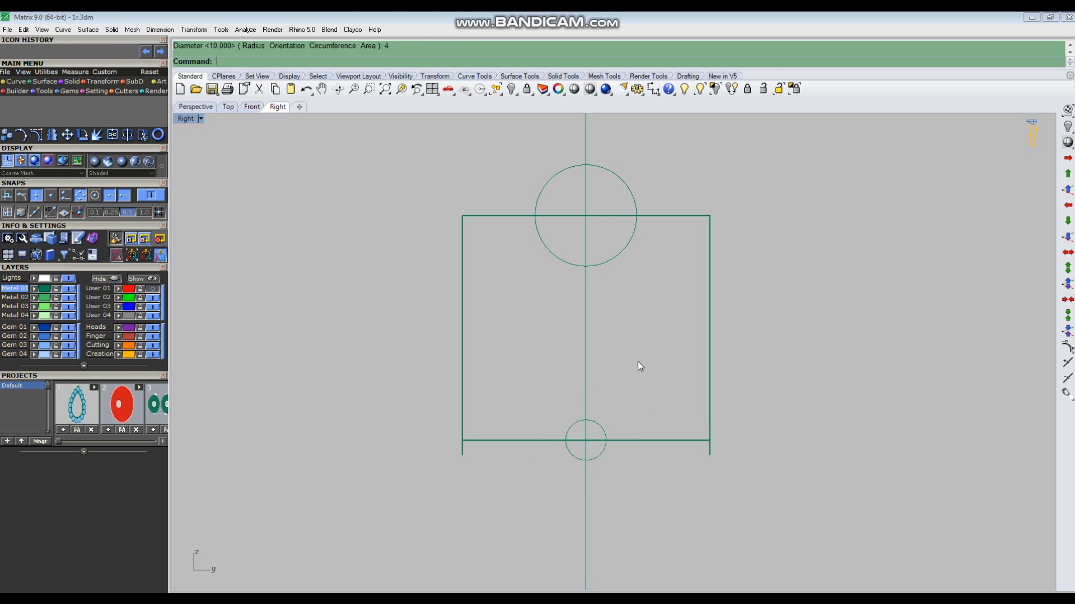
Draw a slanted line joining the right-hand sides of the large and small circles, extended beyond the ring body at both ends
type("line")
key("Return")
left_click(637, 214)
left_click(612, 444)
left_click(603, 419)
left_click_drag(636, 215, 657, 146)
right_click_drag(697, 200, 677, 297)
Mirror the slanted line about the vertical Y axis, keeping the original
type("mirror")
key("Return")
type("y")
key("Return")
left_click(724, 261)
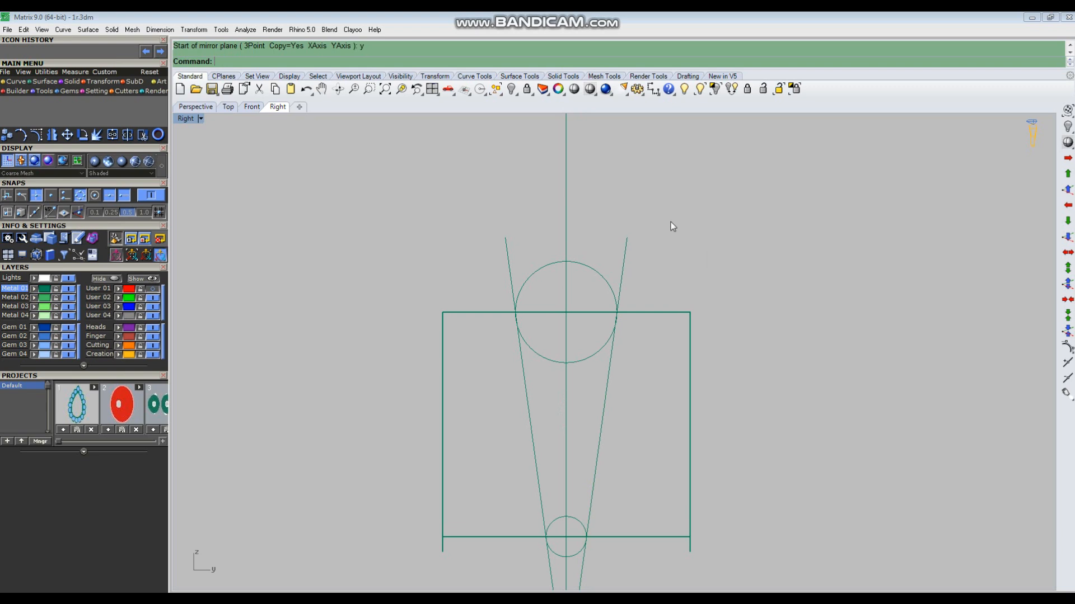
left_click_drag(620, 255, 619, 258)
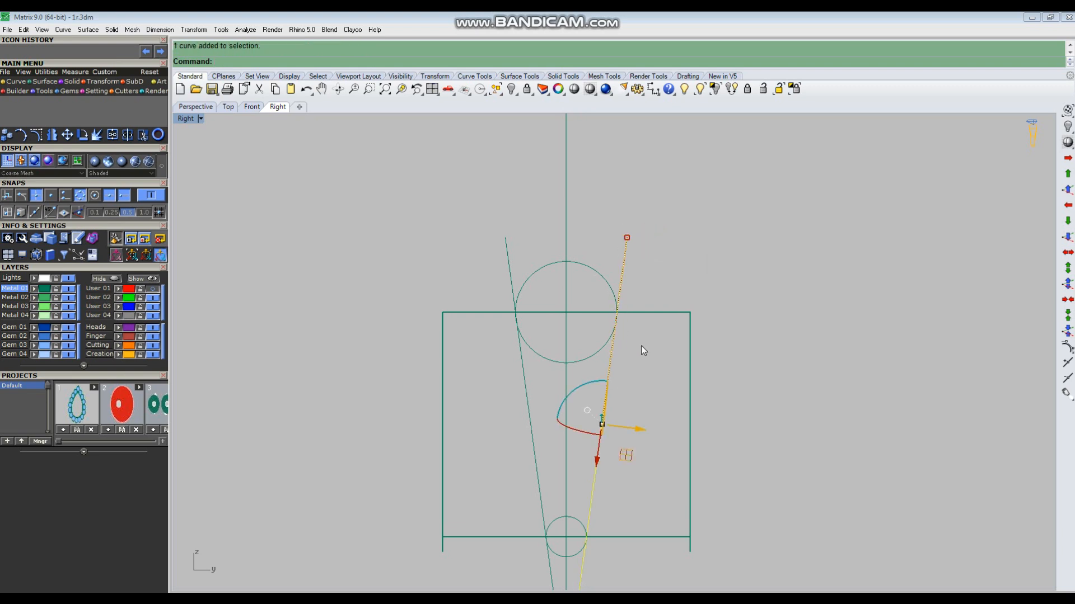
left_click(669, 276)
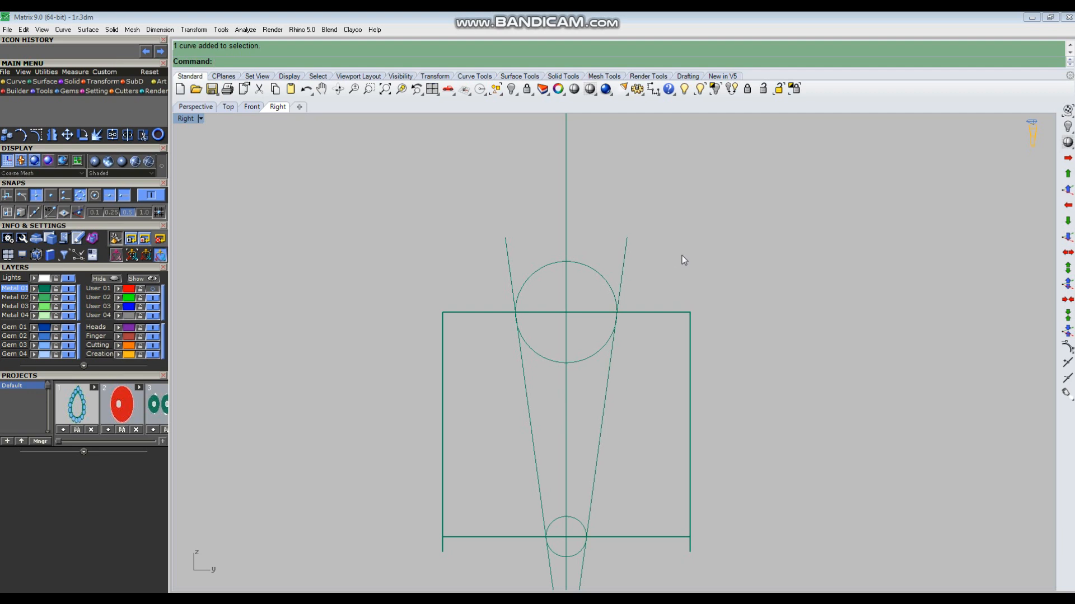
Shade the Right view, wire-cut the ring body through with the right slanted line, and delete the piece outside it
left_click(589, 89)
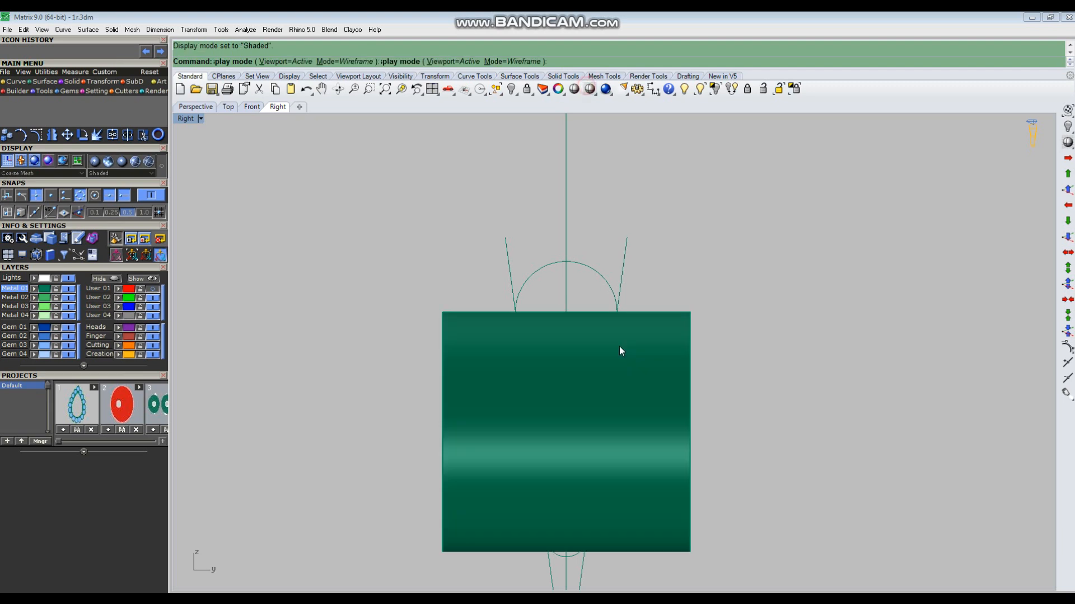
left_click_drag(653, 221, 611, 252)
type("Wi")
type("r")
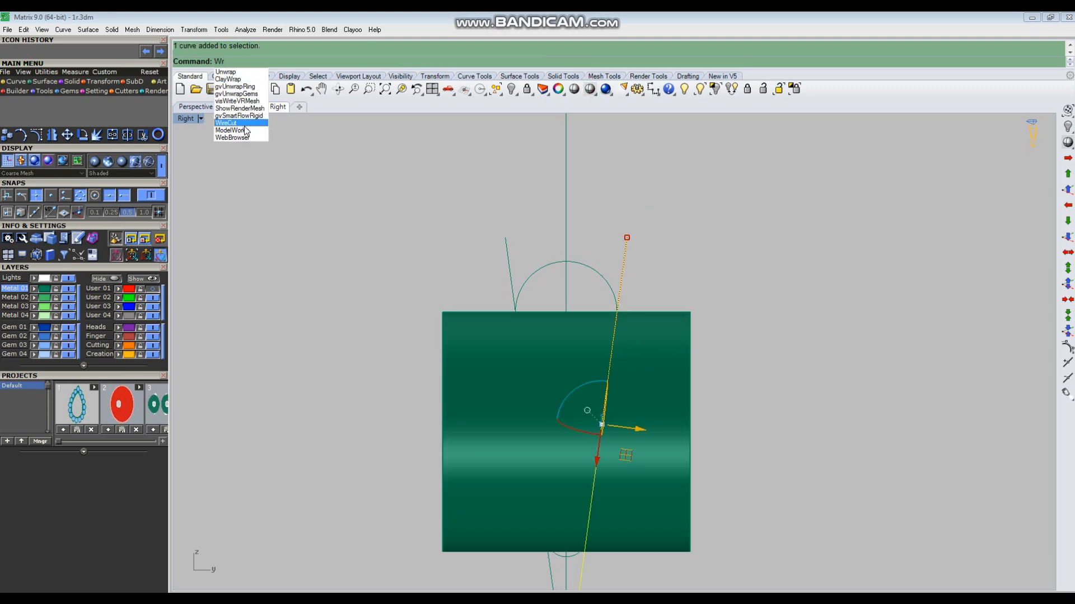
left_click(229, 123)
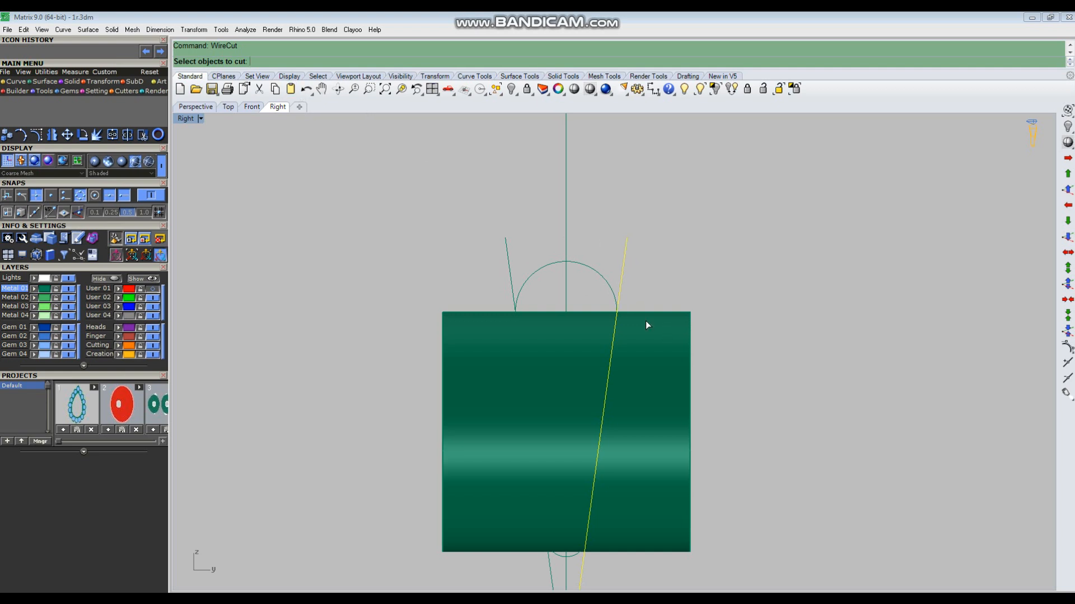
left_click(662, 341)
key("Return")
key("Return")
left_click(659, 371)
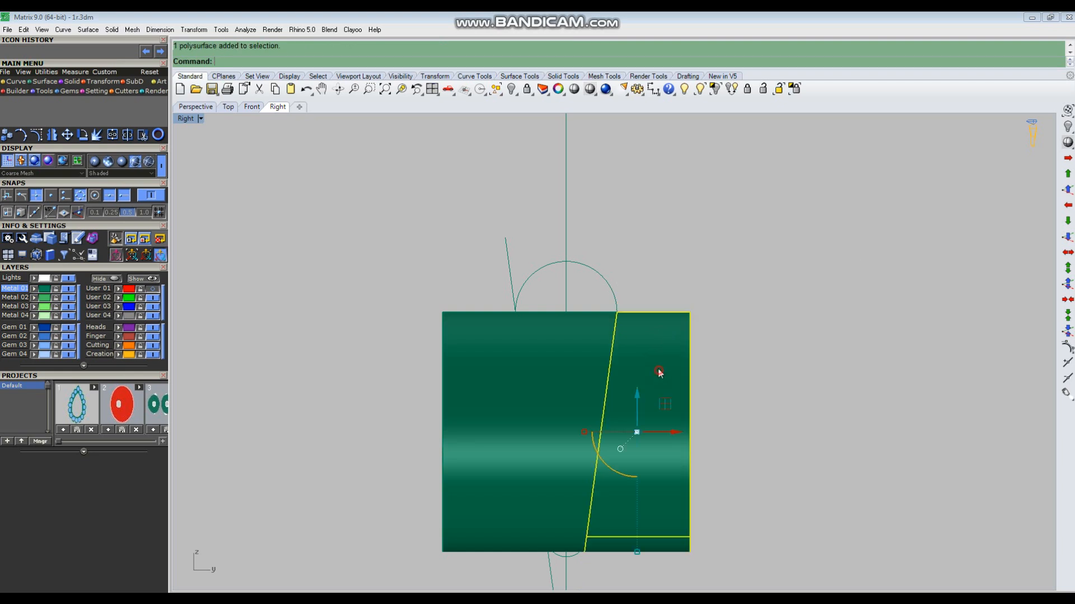
key("Delete")
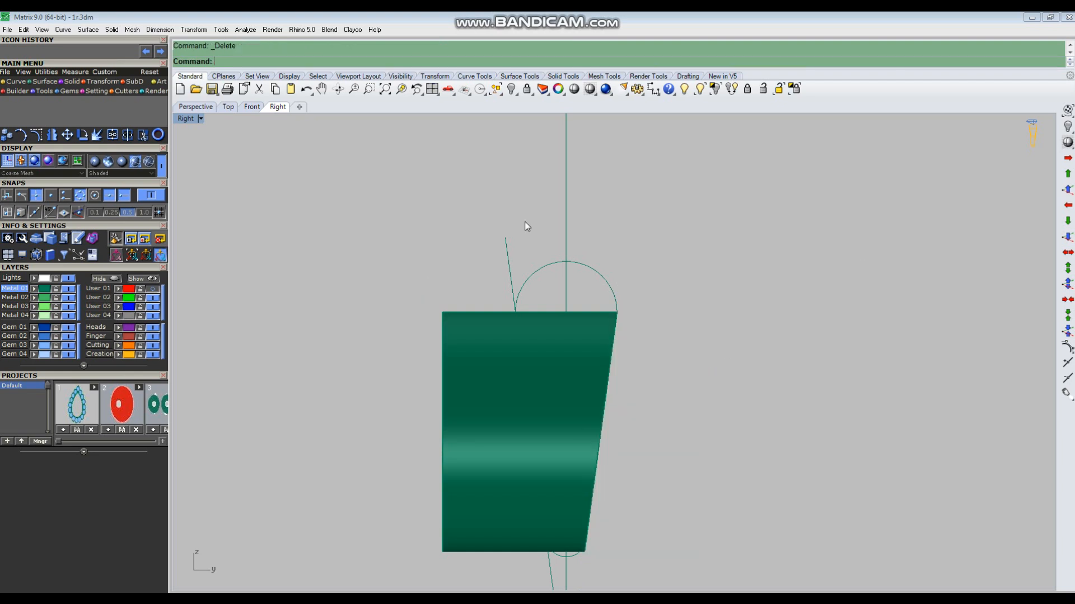
Wire-cut the ring body through with the left slanted line and delete the piece outside it
key("Return")
left_click(507, 243)
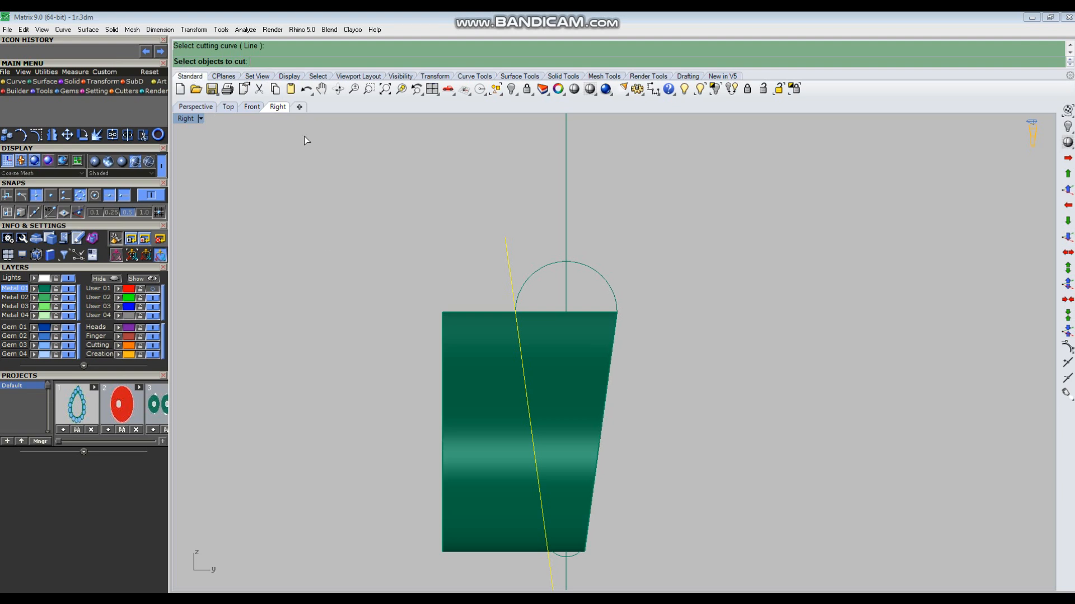
left_click(467, 337)
key("Return")
key("Return")
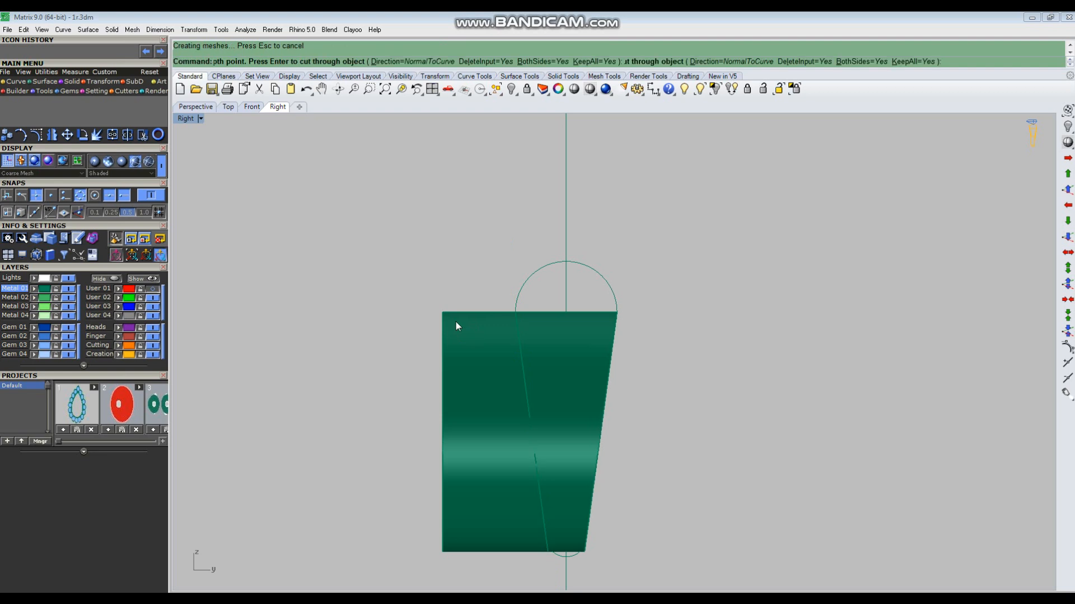
left_click_drag(492, 301, 429, 347)
key("Delete")
Delete the vertical centre line and both construction circles
scroll(578, 283, "down", 6)
left_click_drag(604, 250, 566, 280)
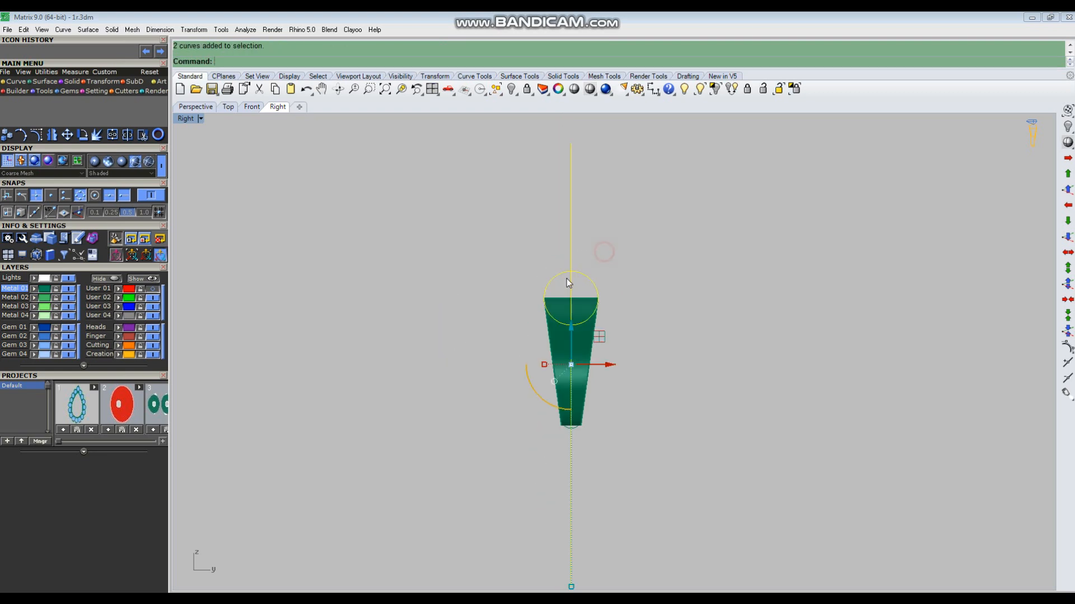
key("Delete")
left_click_drag(511, 359, 629, 459)
key("Delete")
Show the tapered ring in the Perspective view, zoom in on it and hide the grid
key("ctrl+F4")
right_click_drag(556, 411, 582, 415)
key("ctrl+w")
left_click_drag(557, 247, 781, 479)
right_click_drag(461, 378, 614, 376)
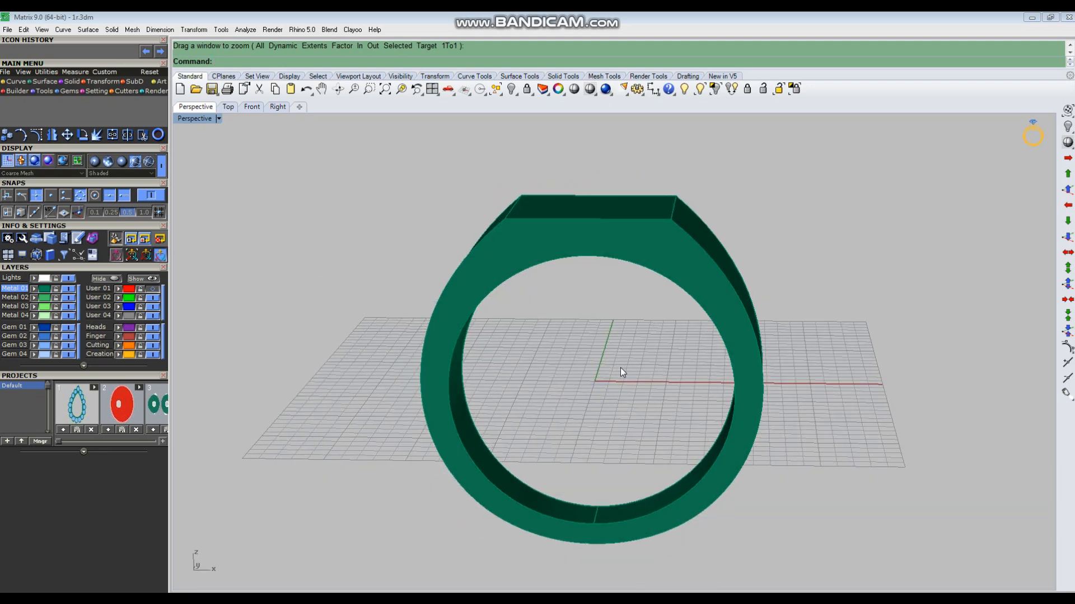
key("F7")
Examine the tapered ring from several sides, including its flat top, side faces and inner band
scroll(550, 358, "down", 8)
right_click_drag(551, 360, 626, 408)
scroll(549, 276, "up", 6)
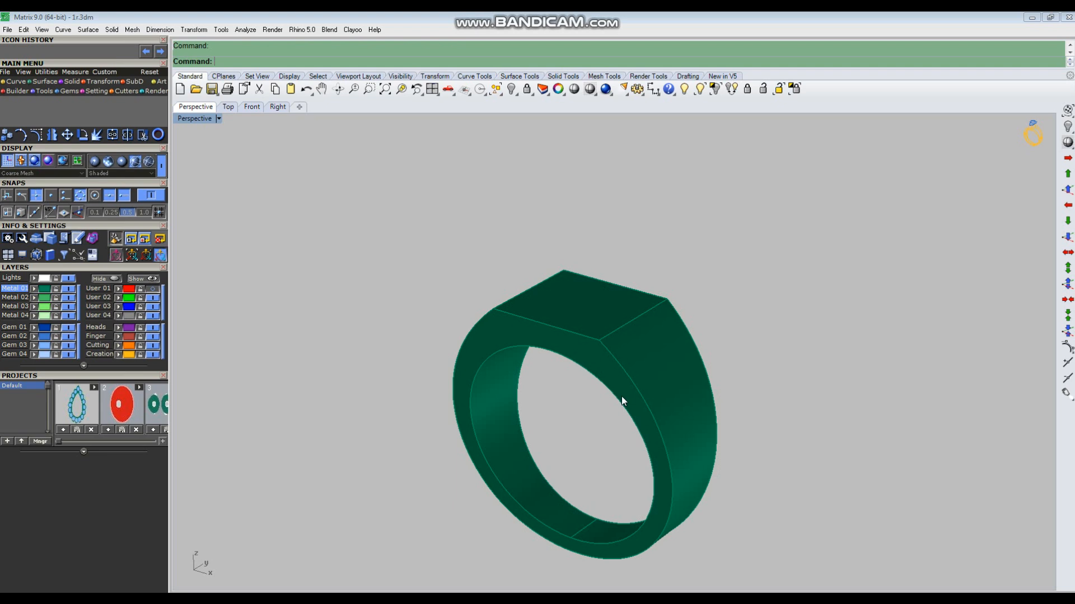
right_click_drag(627, 406, 597, 309)
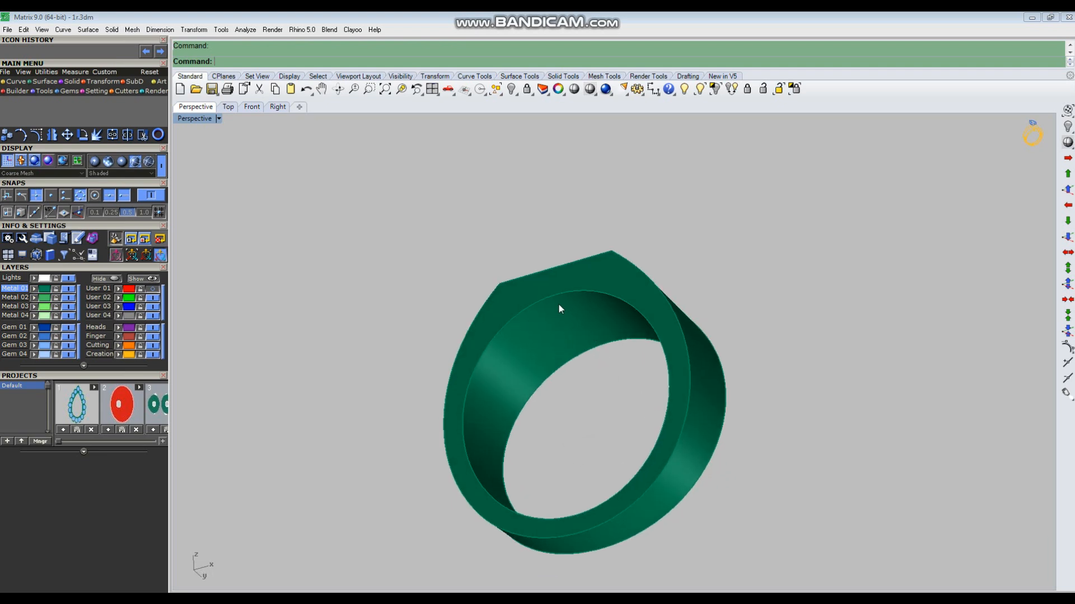
right_click_drag(618, 418, 724, 401)
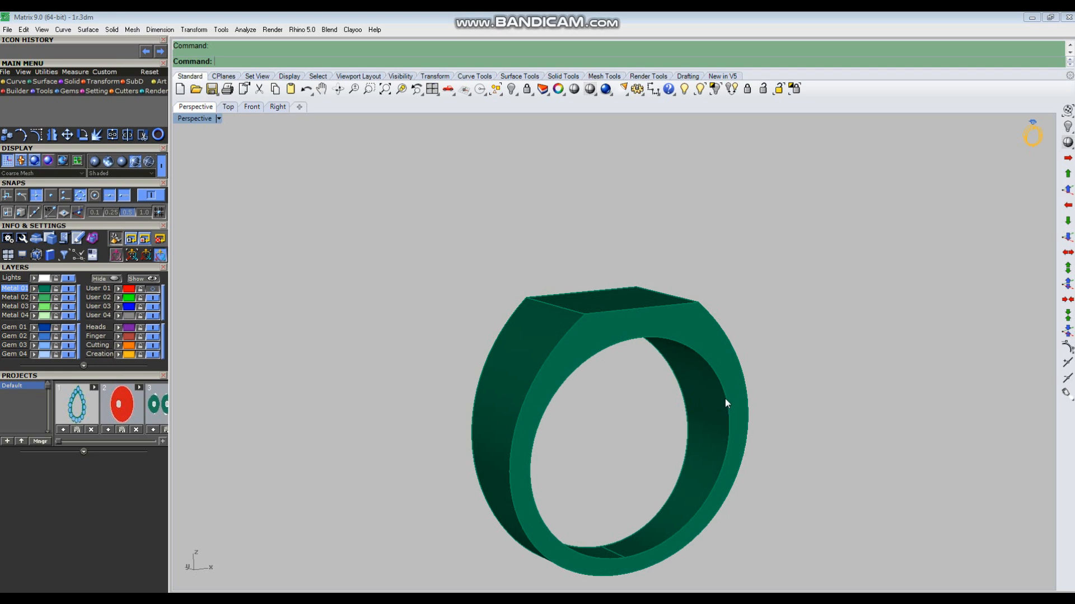
right_click_drag(770, 398, 653, 418)
right_click_drag(671, 475, 547, 319)
right_click_drag(618, 302, 586, 335)
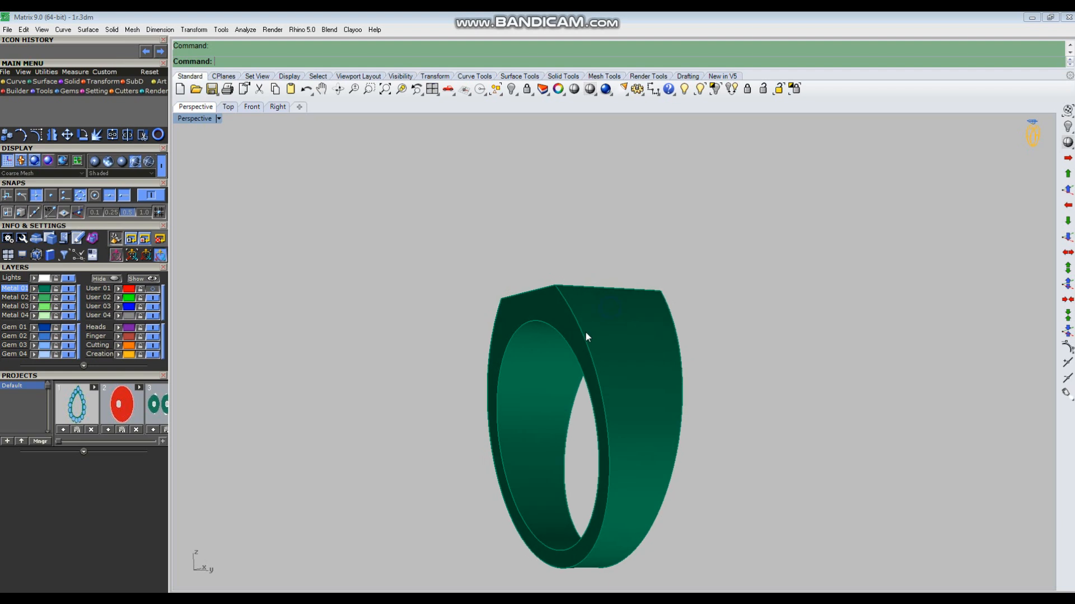
scroll(551, 292, "up", 3)
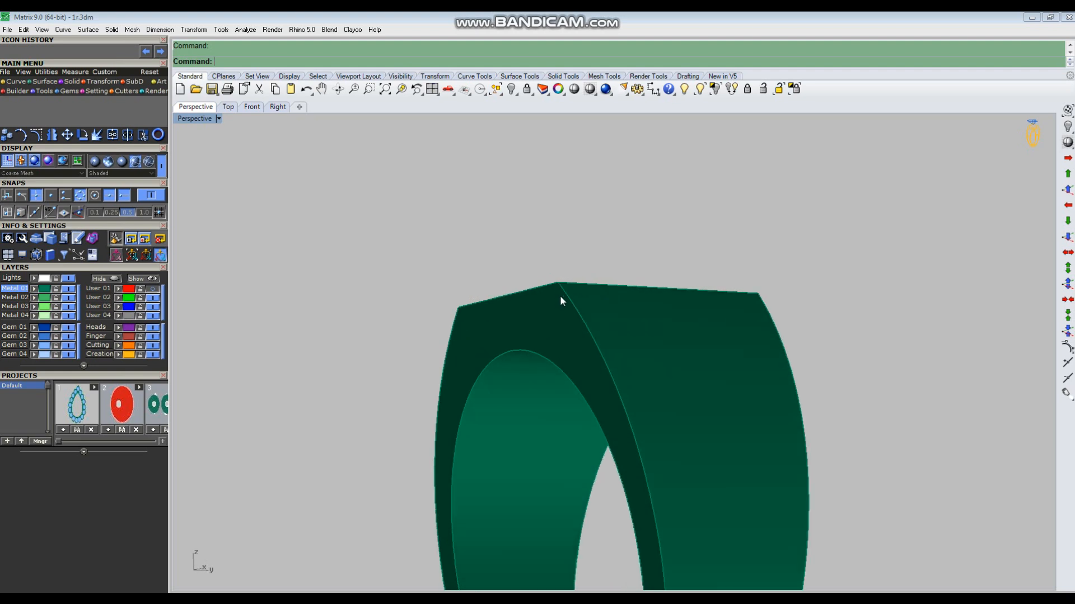
scroll(569, 306, "down", 5)
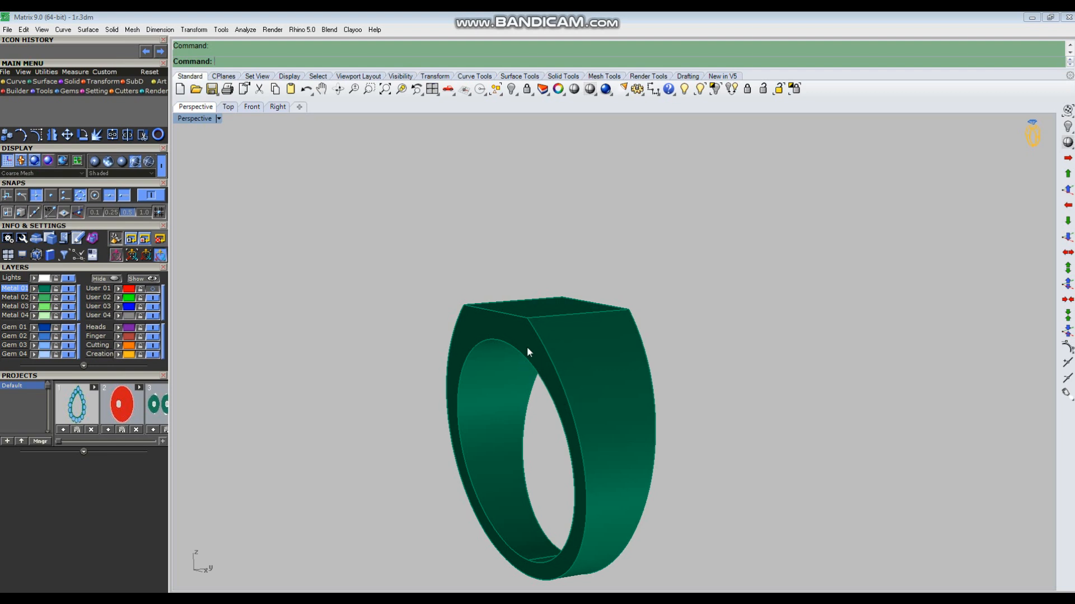
Extract copies of the ring's outer, side and inner surfaces with Copy=Yes, and isolate them from the original solid
type("ExtractSrf")
key("Return")
left_click(602, 362)
right_click_drag(598, 360, 564, 331)
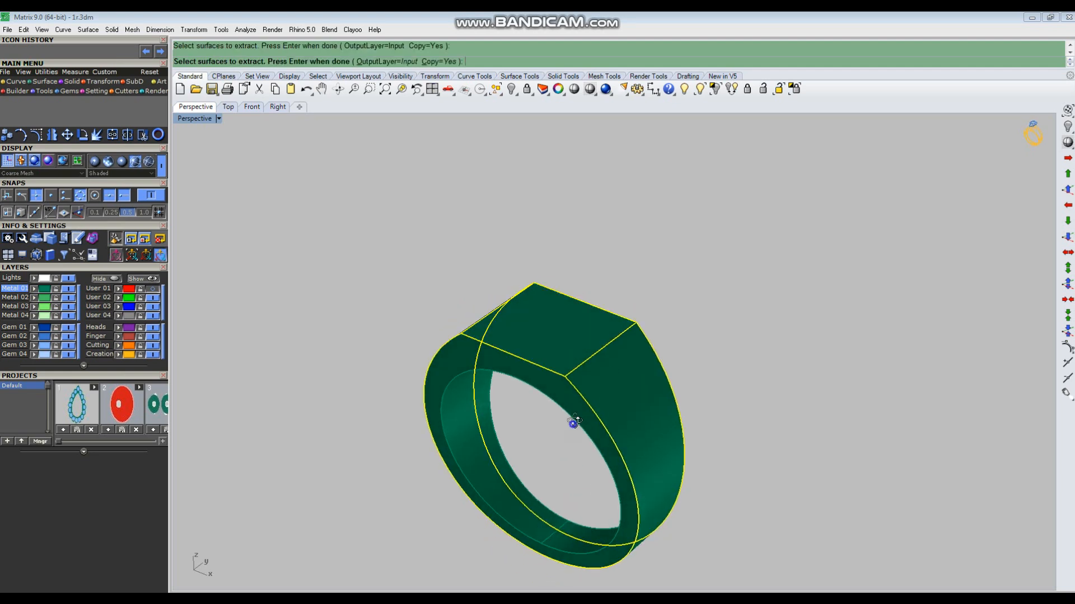
right_click_drag(573, 422, 442, 317)
right_click_drag(565, 487, 568, 391)
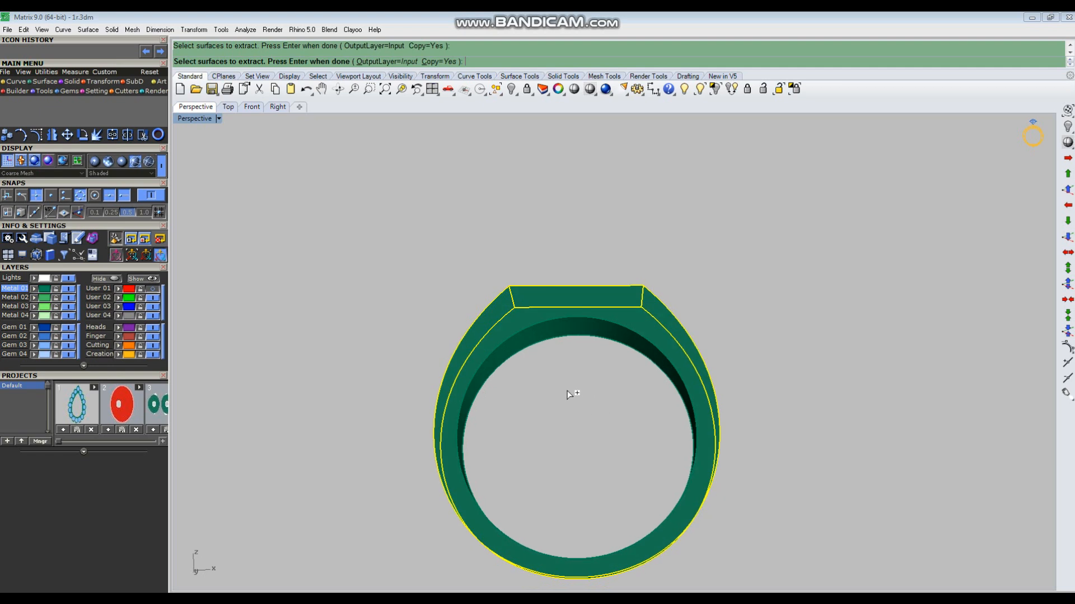
right_click_drag(685, 461, 673, 471)
scroll(475, 404, "up", 4)
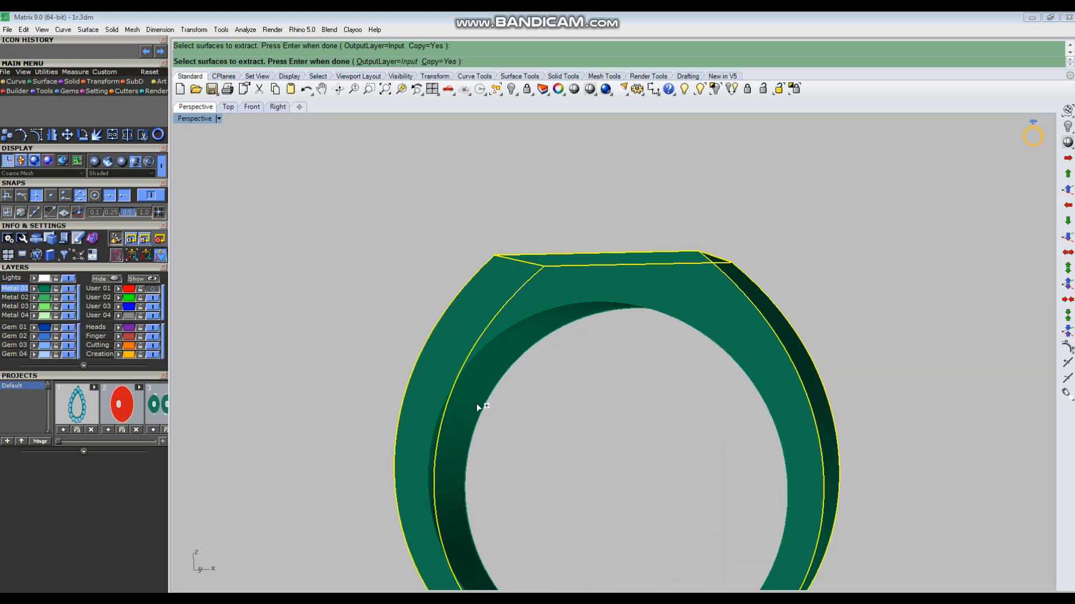
scroll(462, 387, "down", 2)
right_click_drag(530, 404, 590, 354)
scroll(540, 437, "down", 2)
key("Return")
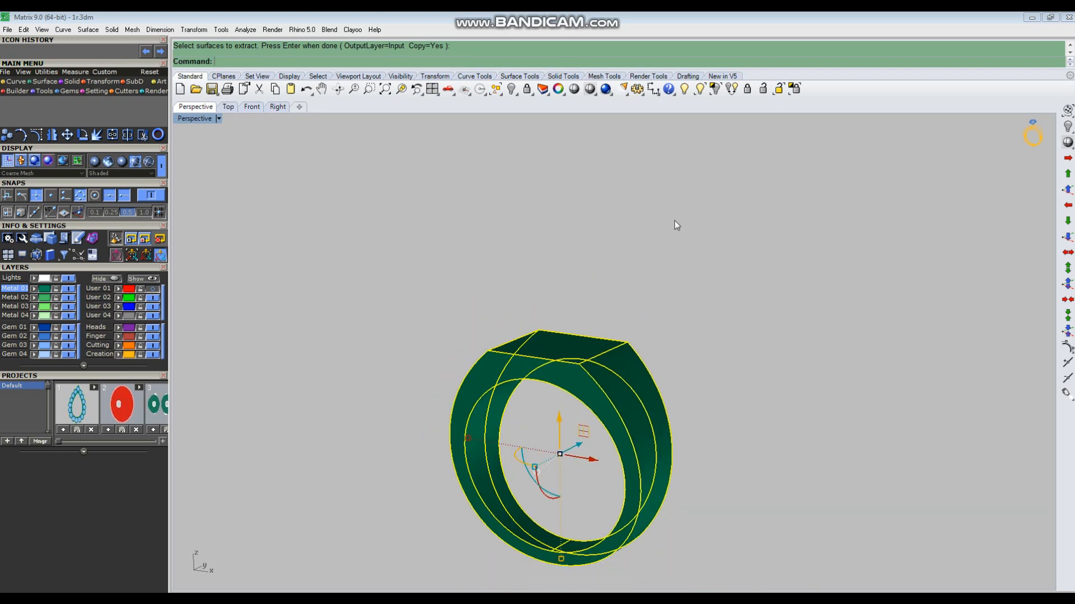
left_click(715, 88)
Offset the ring's outer surface inward with the direction flipped and Solid set to No
right_click_drag(701, 324, 428, 260)
right_click_drag(553, 363, 631, 320)
left_click(608, 386)
right_click_drag(576, 360, 642, 402)
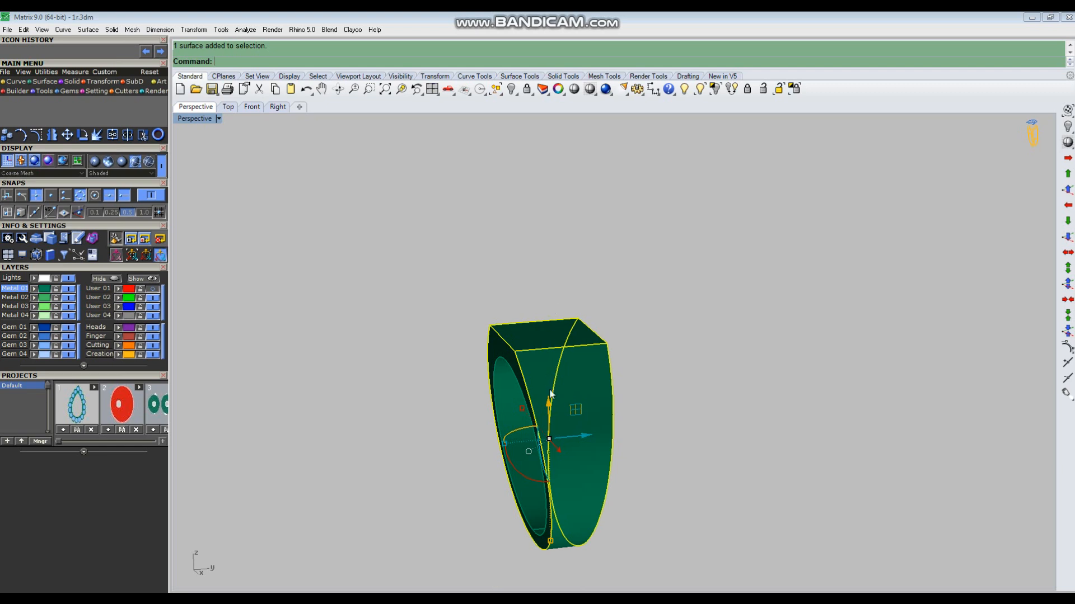
right_click_drag(559, 395, 587, 386)
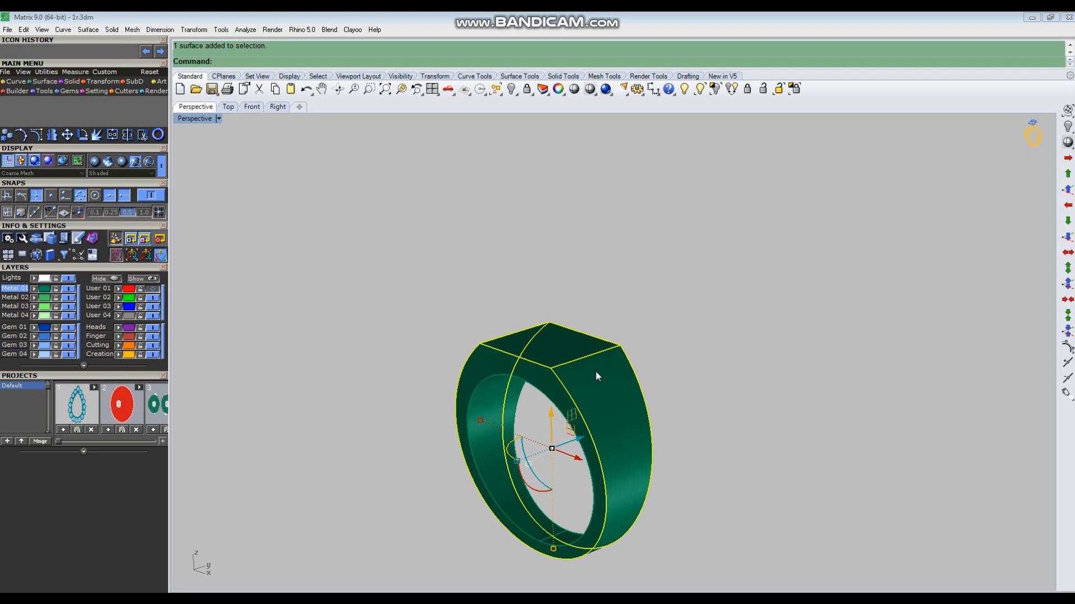
right_click_drag(600, 384, 670, 444)
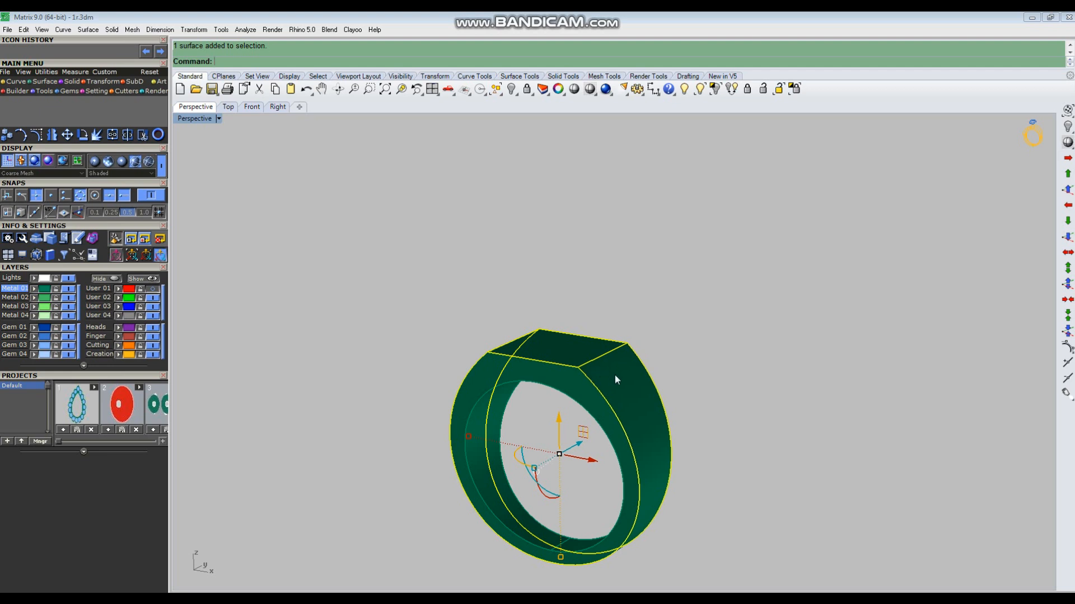
type("os")
key("Return")
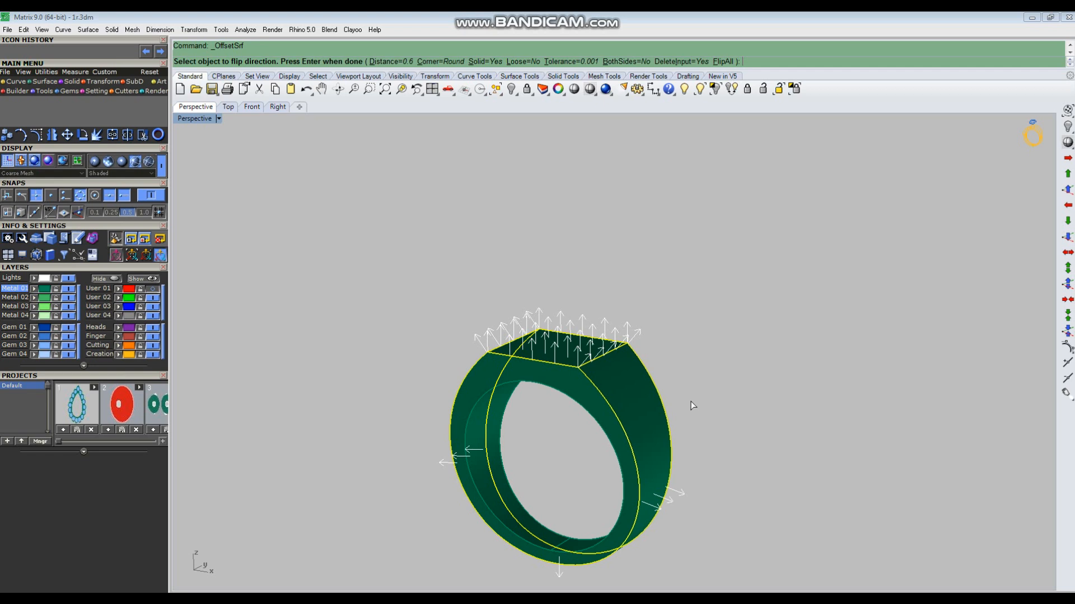
right_click_drag(695, 395, 700, 391)
type("f")
key("Return")
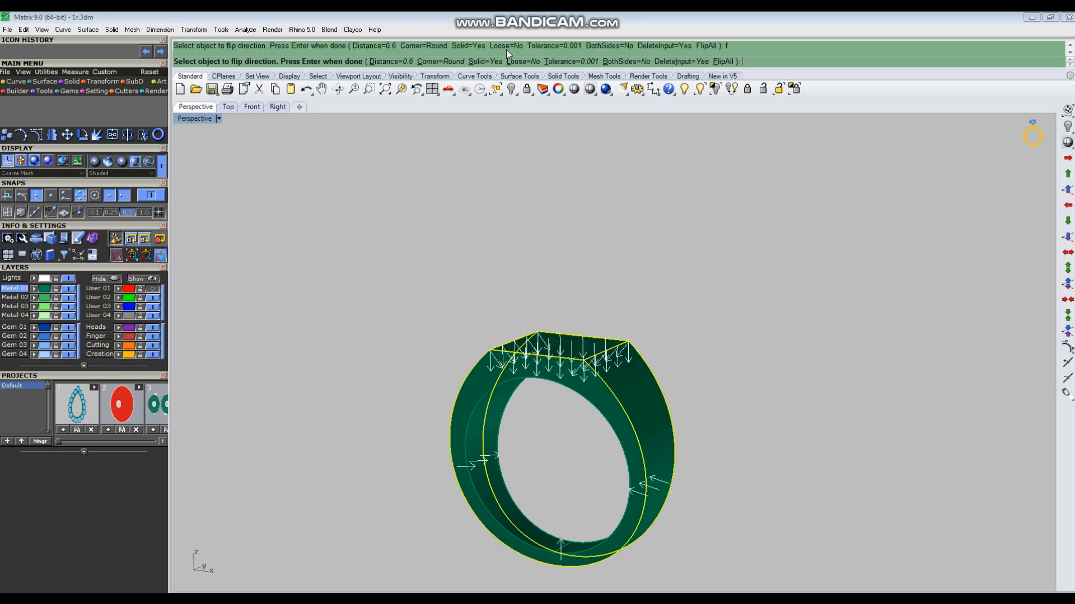
left_click(487, 61)
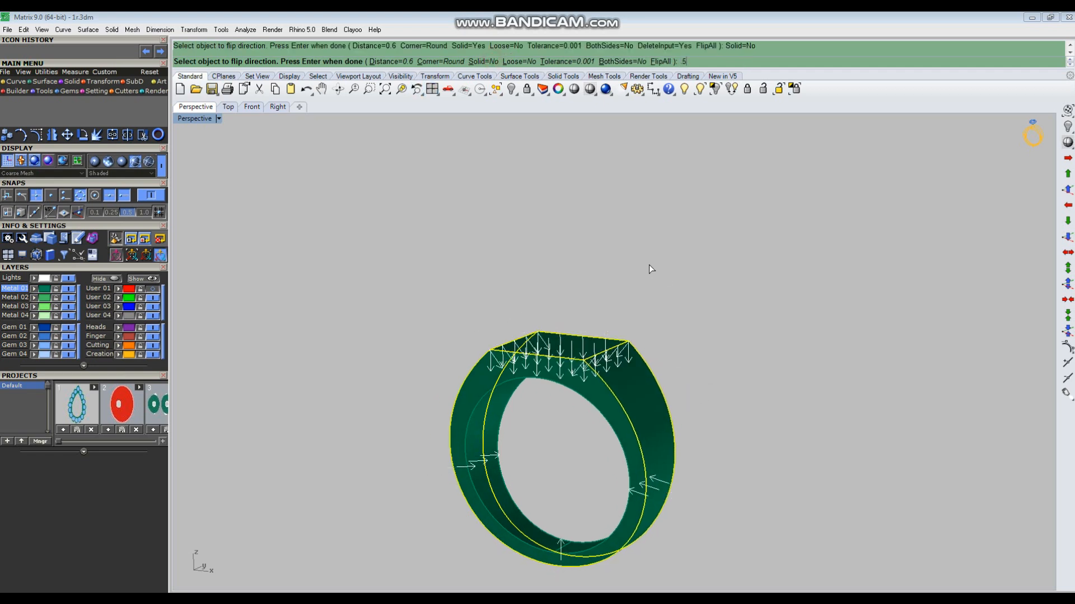
key("Return")
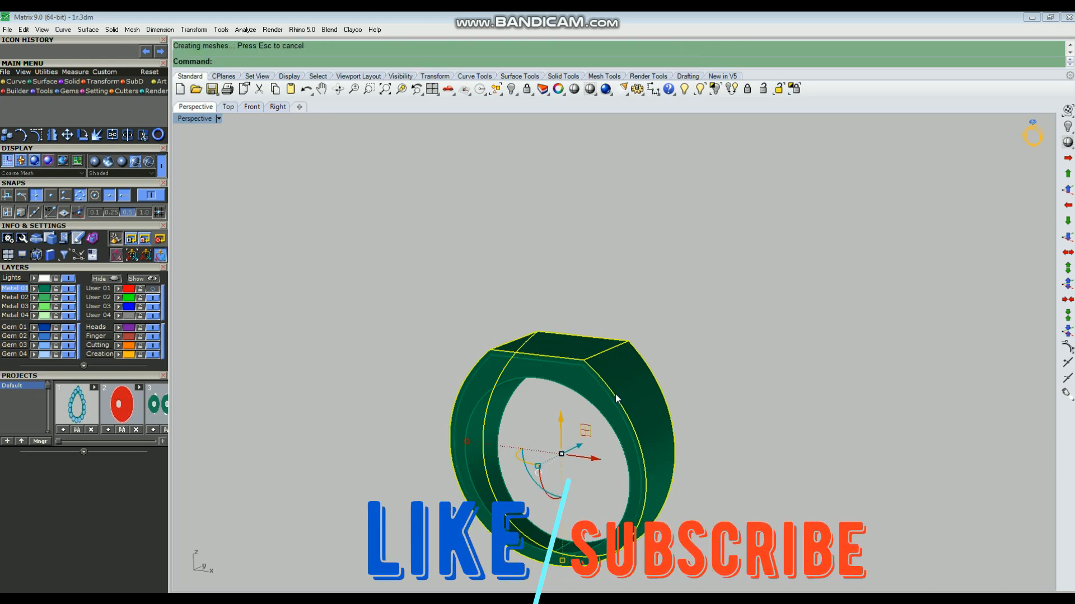
Delete the outer surface that the inward offset was made from
scroll(575, 362, "up", 4)
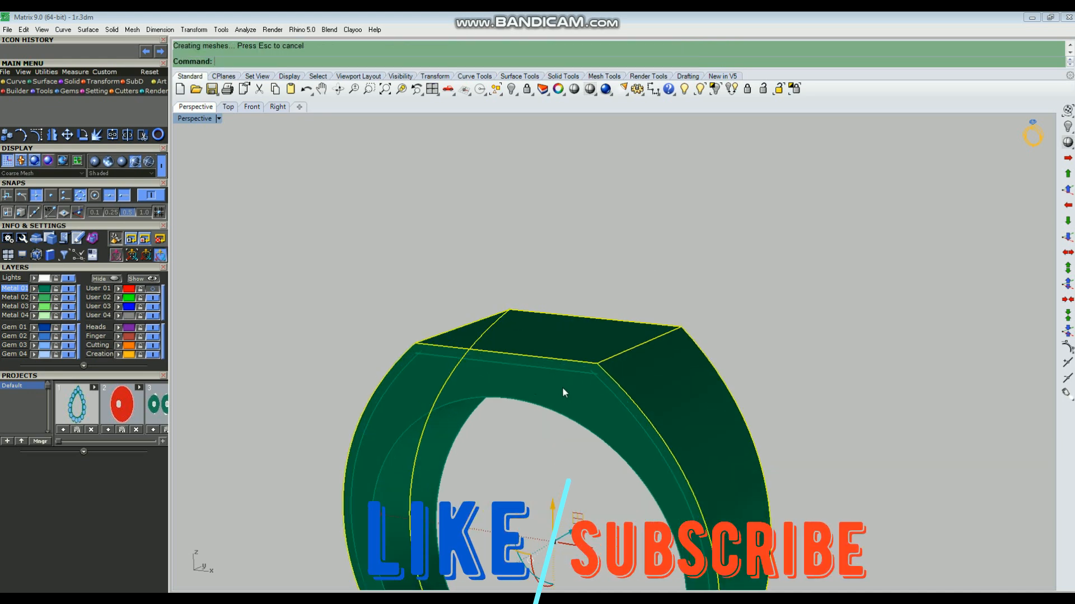
scroll(554, 364, "down", 3)
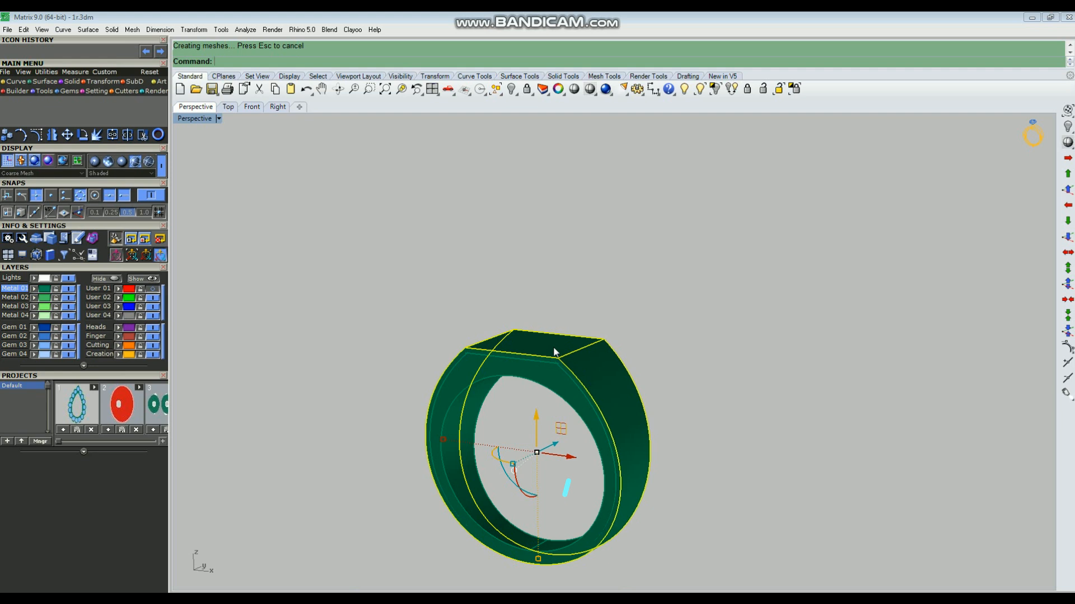
key("Delete")
Untrim the front edge of the ring's inner cylindrical surface with KeepTrimObjects set to No
right_click_drag(609, 390, 523, 379)
left_click(537, 362)
type("11")
key("Return")
left_click(525, 380)
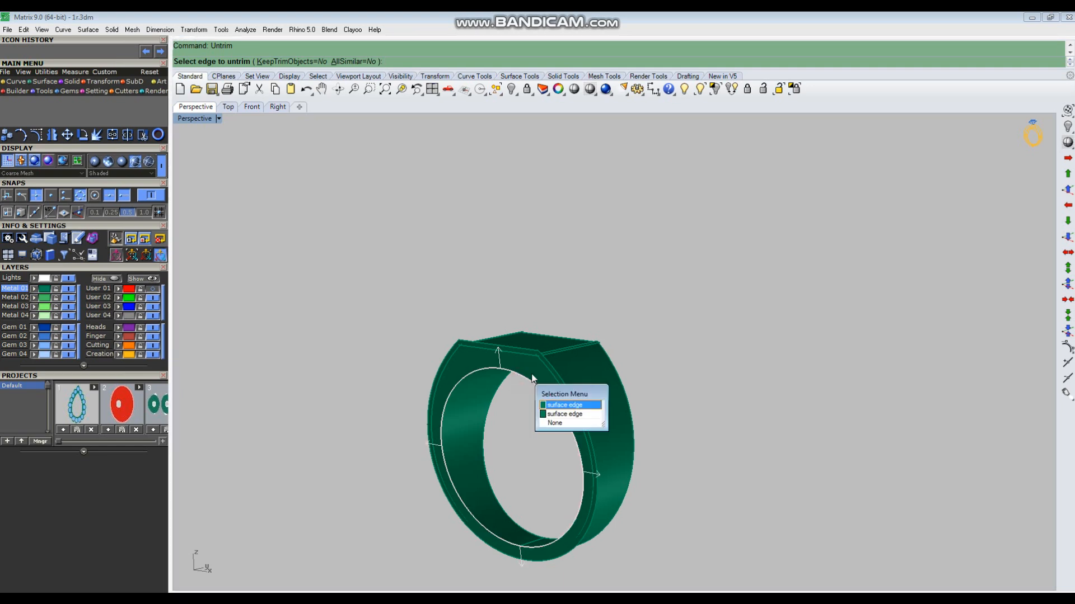
left_click(564, 418)
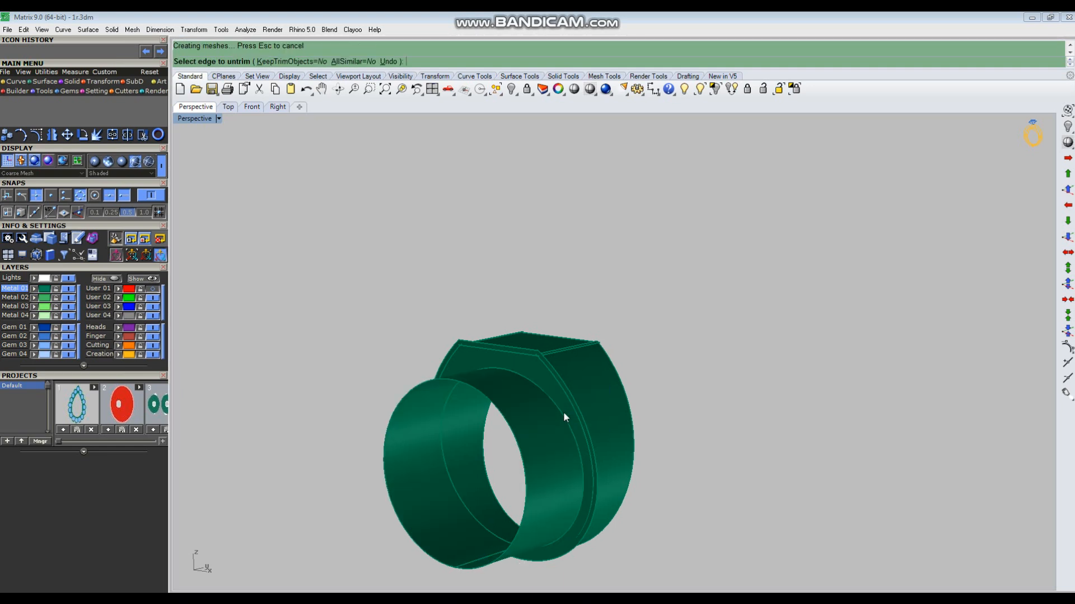
Undo the untrim of the inner cylindrical surface and untrim the ring's front face along its edges with KeepTrimObjects set to No
key("ctrl+z")
left_click(576, 426, "ctrl+shift")
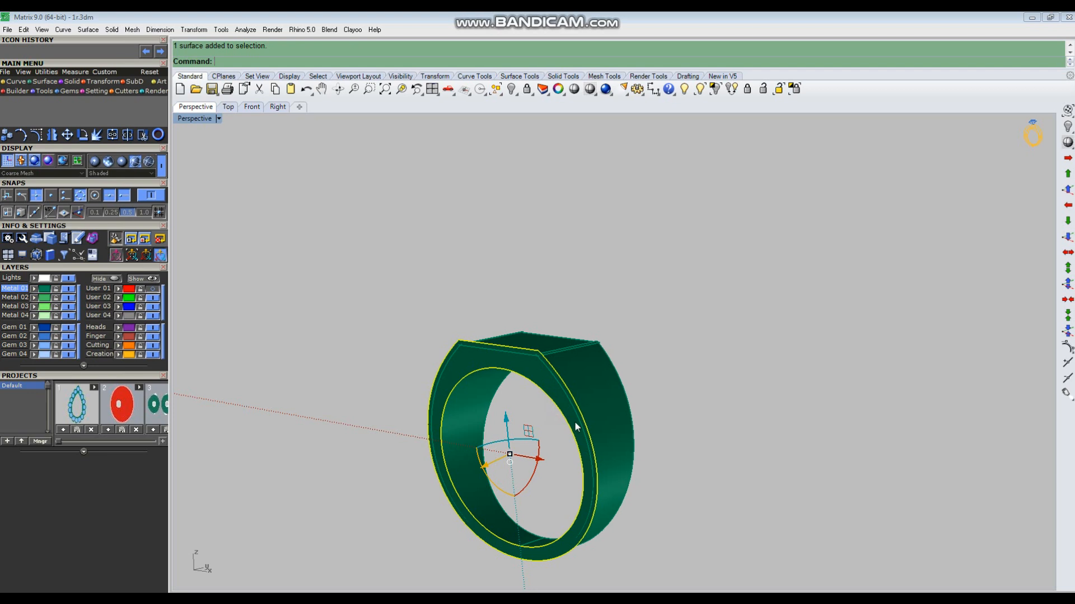
key("Return")
left_click(574, 426)
left_click(595, 441)
left_click(559, 372)
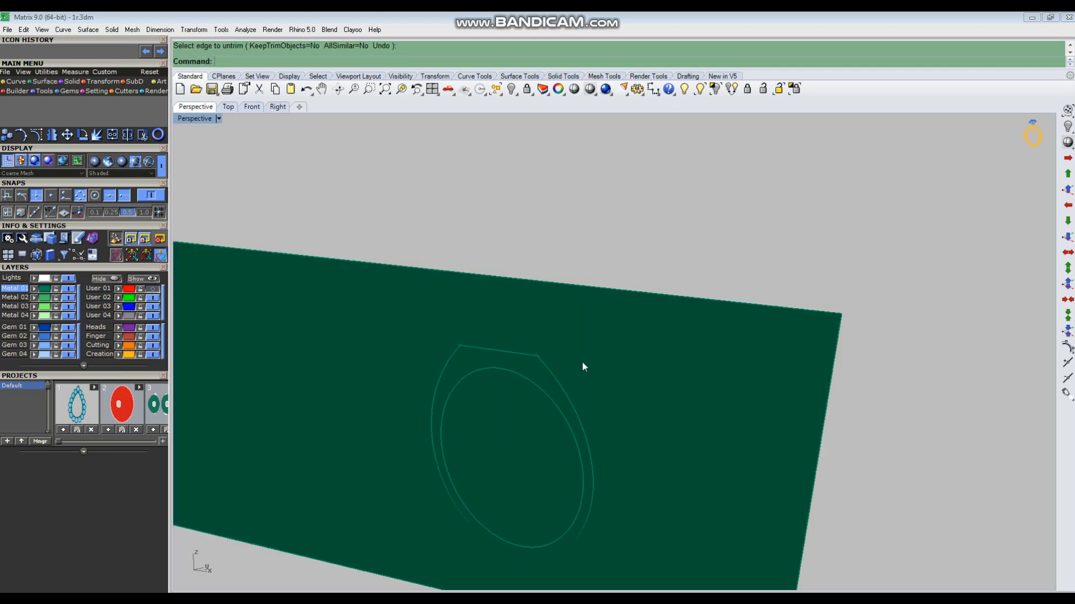
Offset the untrimmed front plane toward the inside of the ring with the direction flipped and Solid set to No
right_click_drag(616, 395, 559, 397)
left_click(462, 304)
right_click_drag(462, 305, 640, 395)
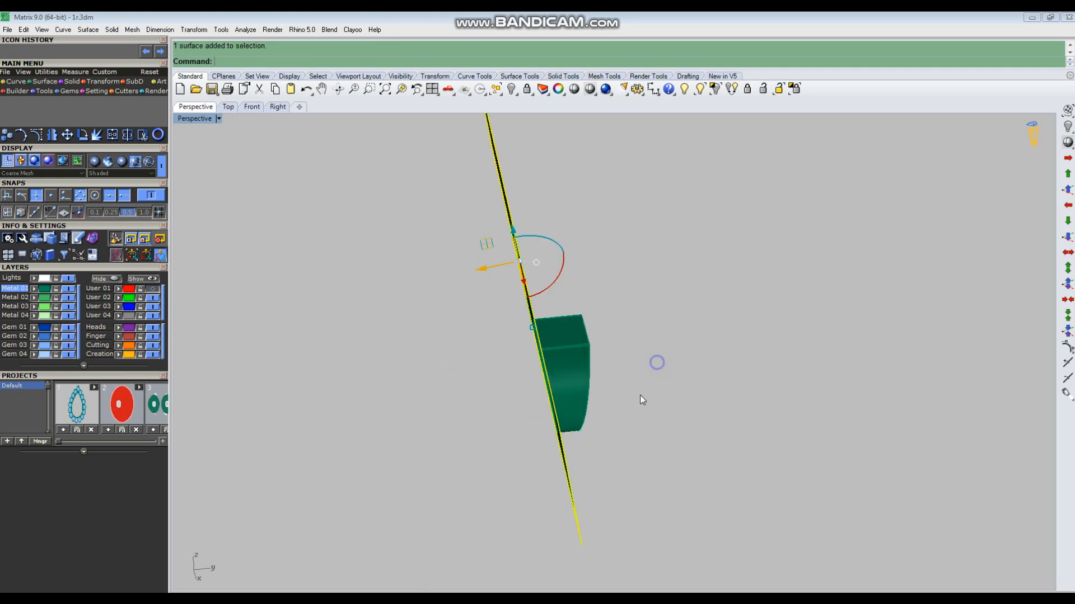
key("Return")
type("f")
key("Return")
right_click_drag(660, 377, 671, 412)
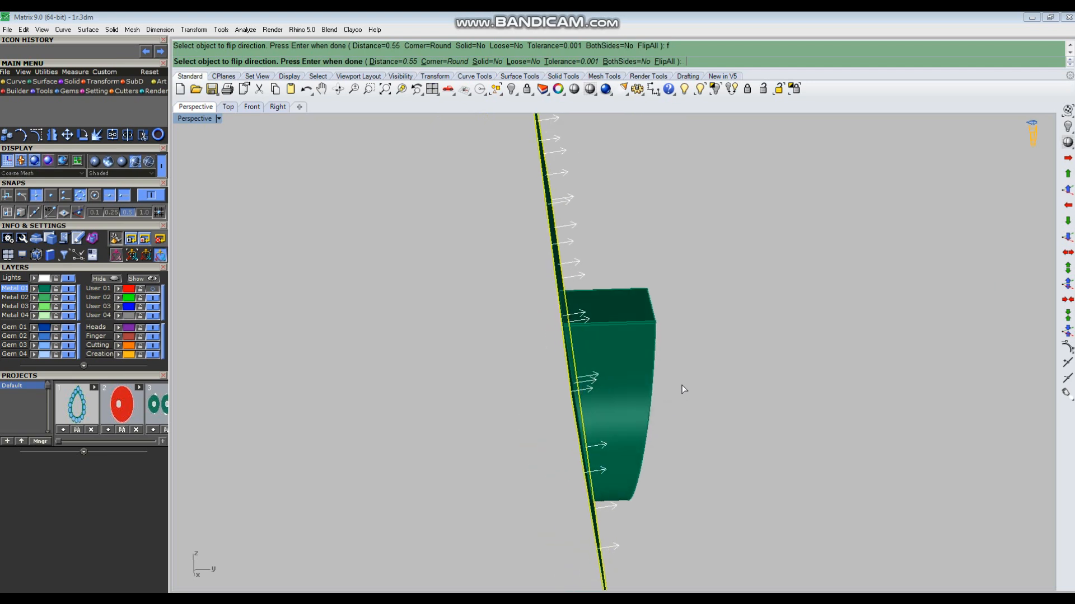
key("Return")
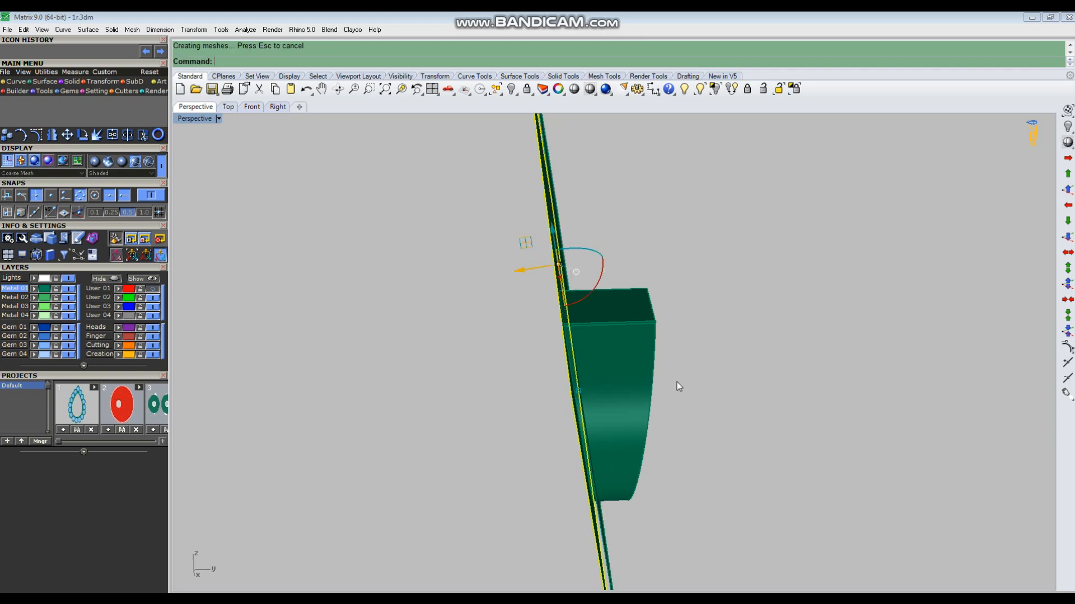
Delete the original front plane and mirror the offset plane to the ring's other side across the X axis
key("Delete")
right_click_drag(645, 396, 560, 347)
left_click(664, 369)
scroll(547, 343, "down", 5)
type("mi")
key("Return")
type("xis YAxis ):")
key("Return")
right_click_drag(681, 393, 739, 339)
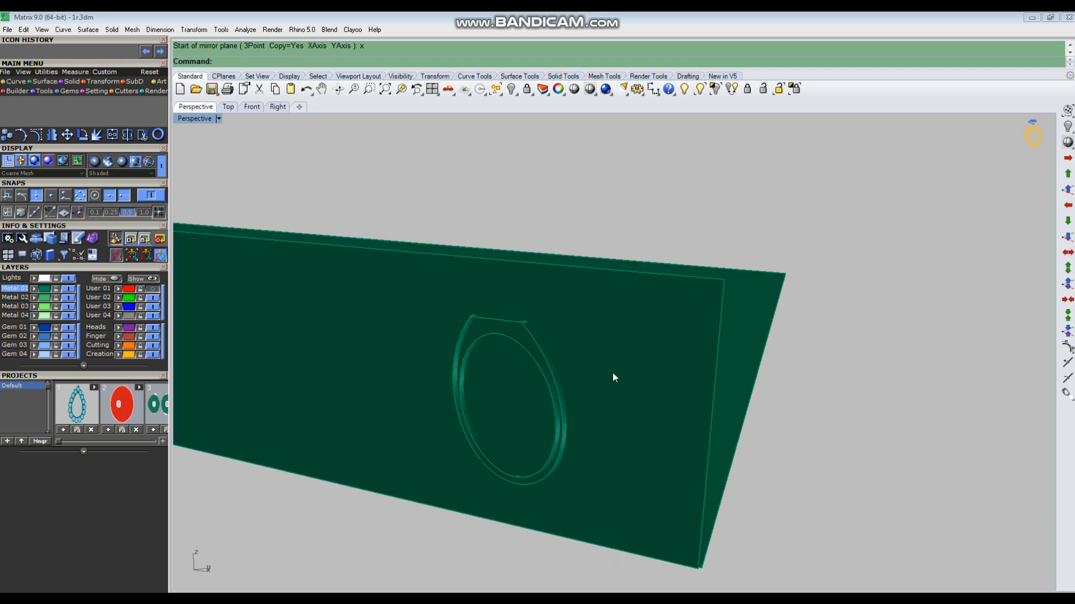
Offset the inner cylindrical surface by 0.55 with Solid set to No and delete the surface it was made from
scroll(581, 371, "up", 5)
left_click(499, 356)
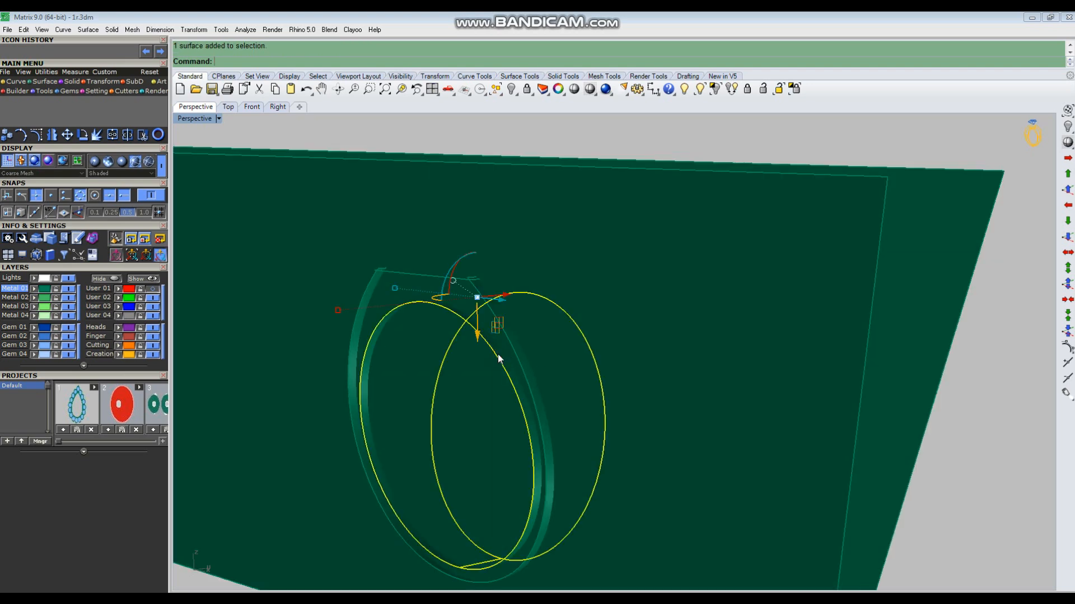
type("o")
key("Return")
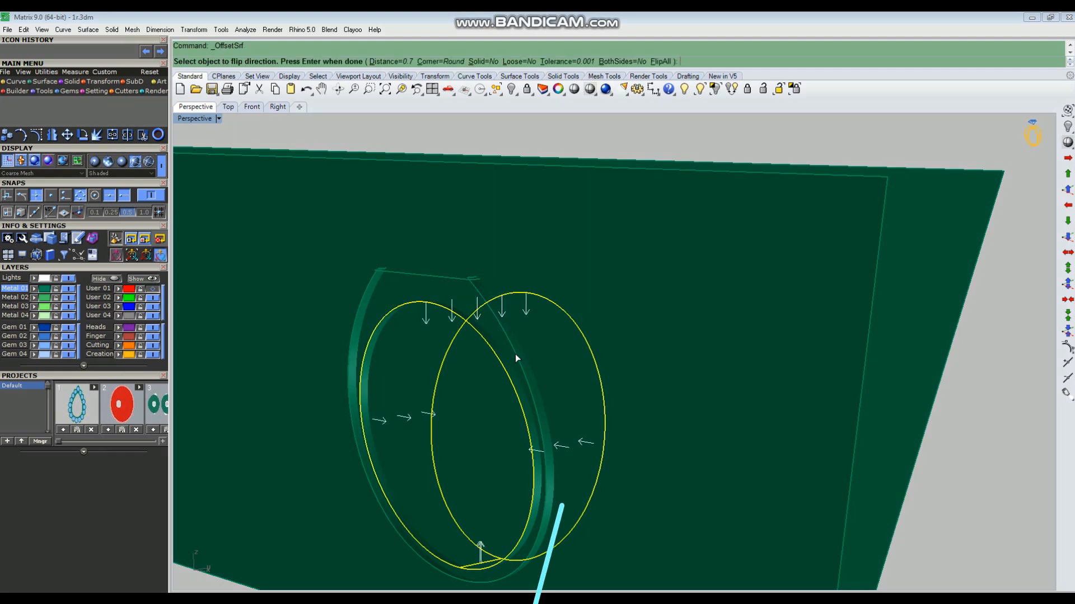
type("55")
key("Return")
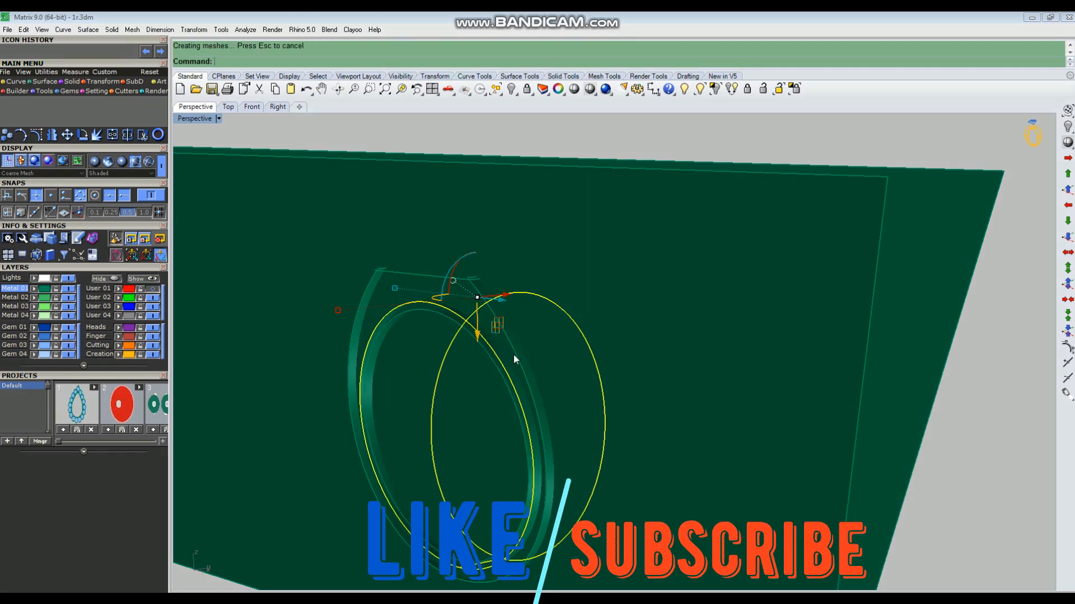
key("Delete")
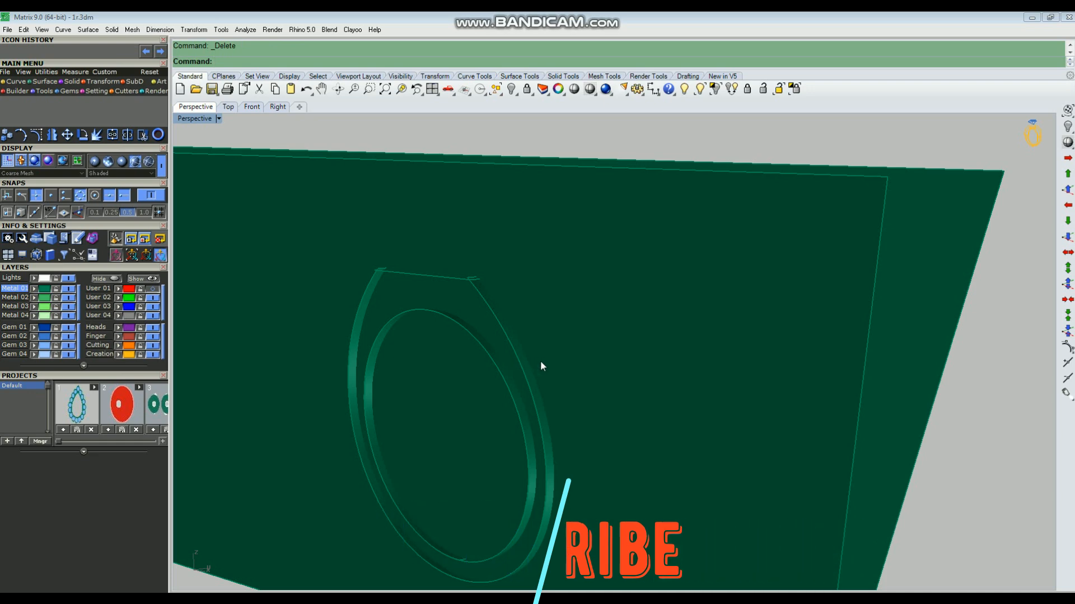
Split the ring's outer and inner surfaces using the two large side planes as cutting objects
right_click_drag(552, 371, 575, 389)
left_click_drag(329, 220, 788, 552)
right_click_drag(540, 428, 629, 445)
key("ctrl+shift+s")
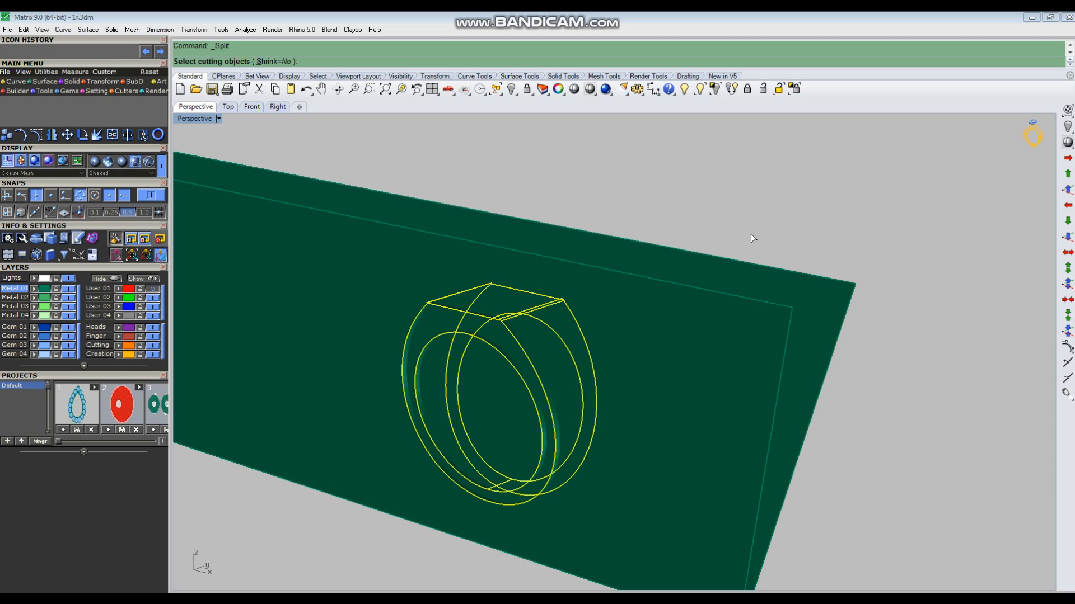
left_click_drag(735, 347, 735, 348)
key("Return")
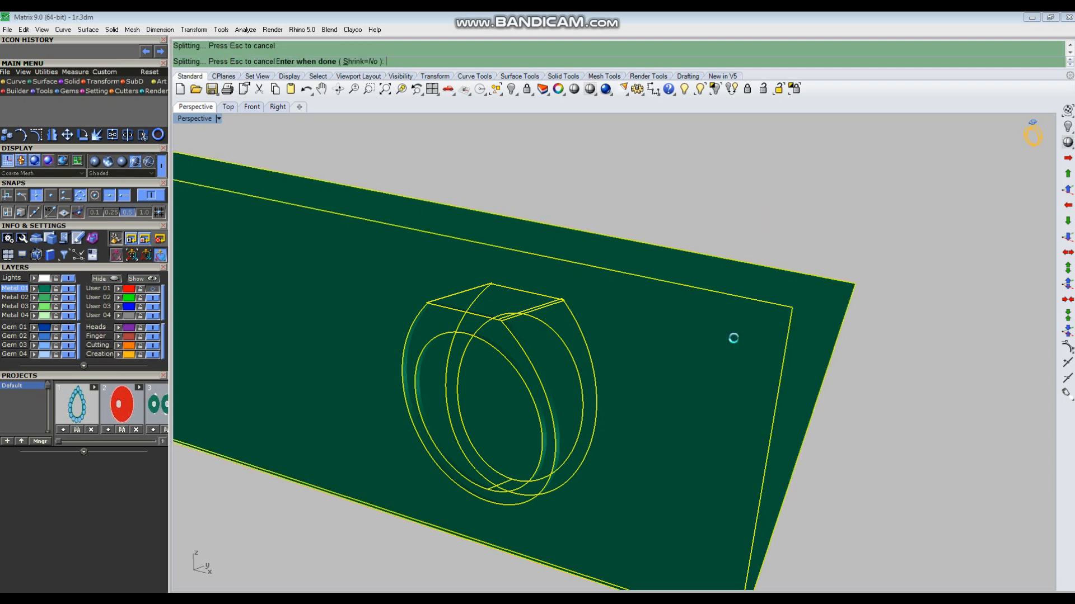
Delete the split-off strips outside the two side planes, along with the planes themselves
right_click_drag(714, 363, 660, 361)
key("ctrl+F2")
key("ctrl+F3")
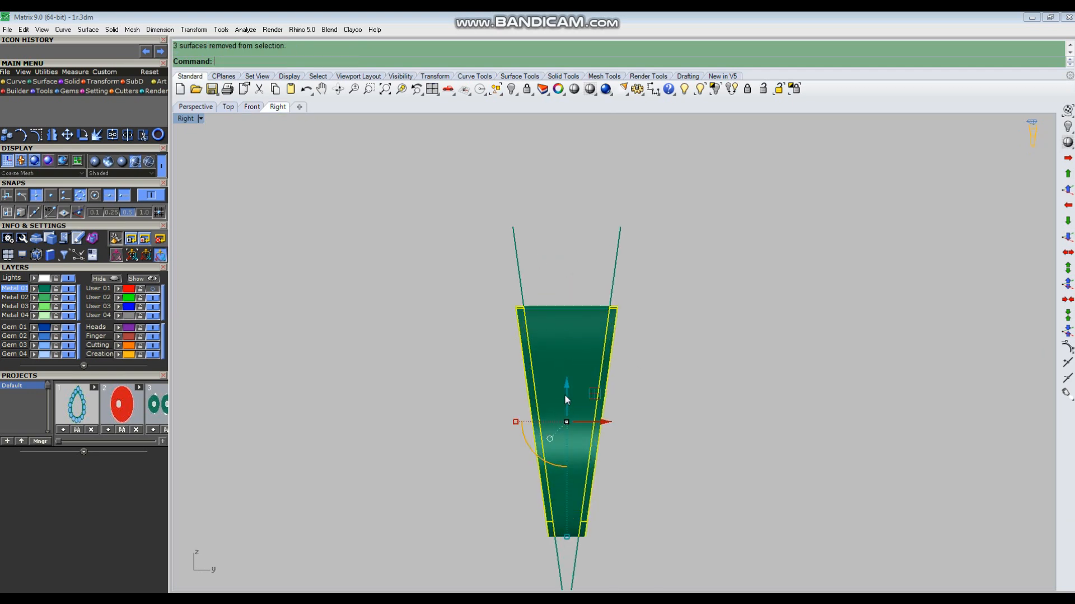
key("Delete")
left_click(499, 258)
key("Delete")
key("ctrl+F4")
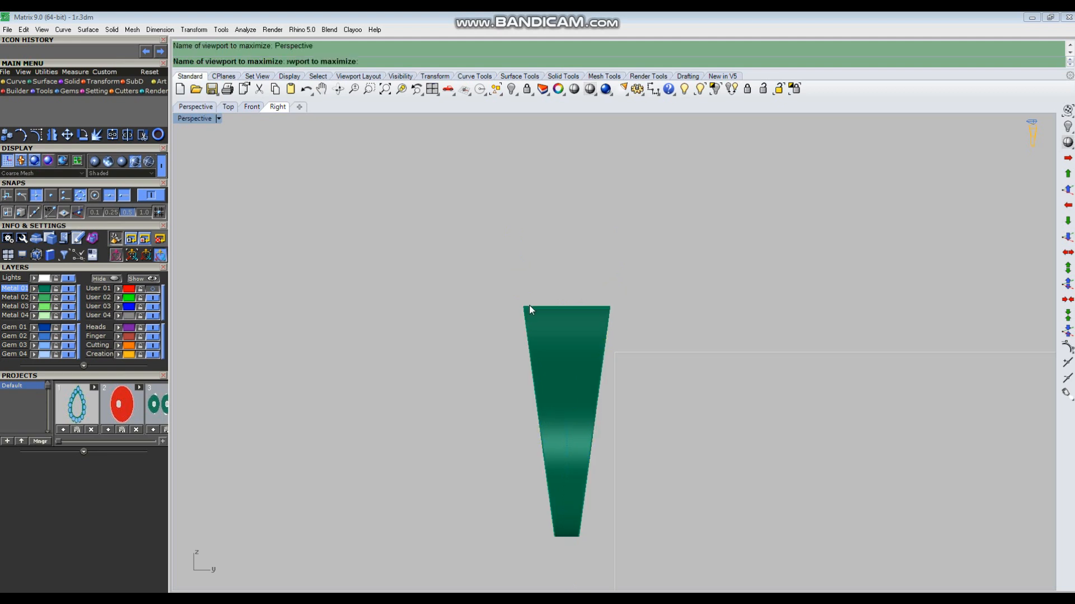
right_click_drag(472, 319, 391, 340)
scroll(481, 296, "up", 3)
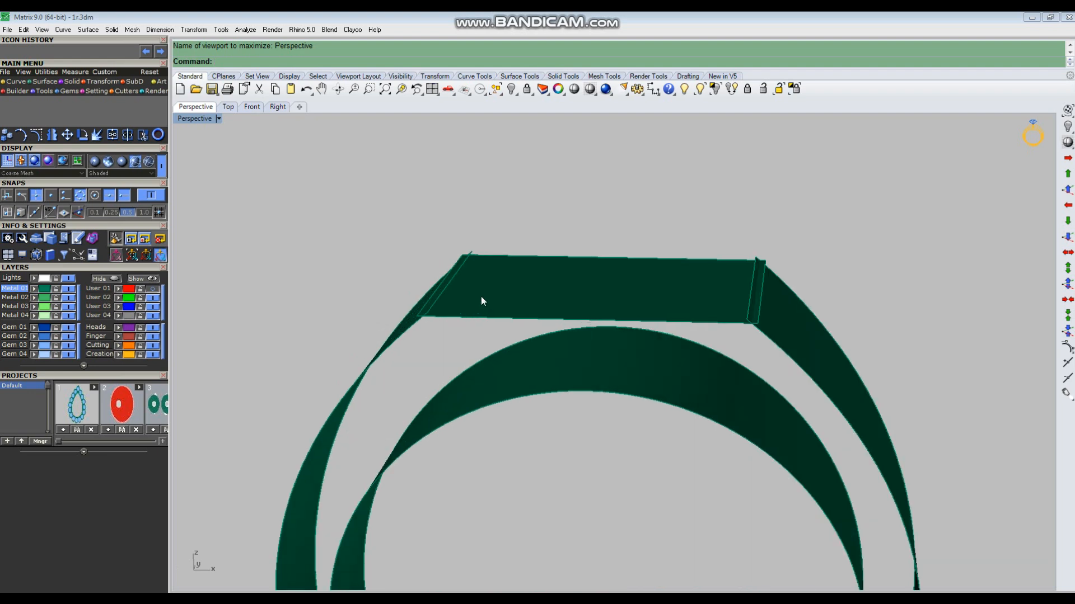
left_click(509, 292)
scroll(488, 290, "down", 3)
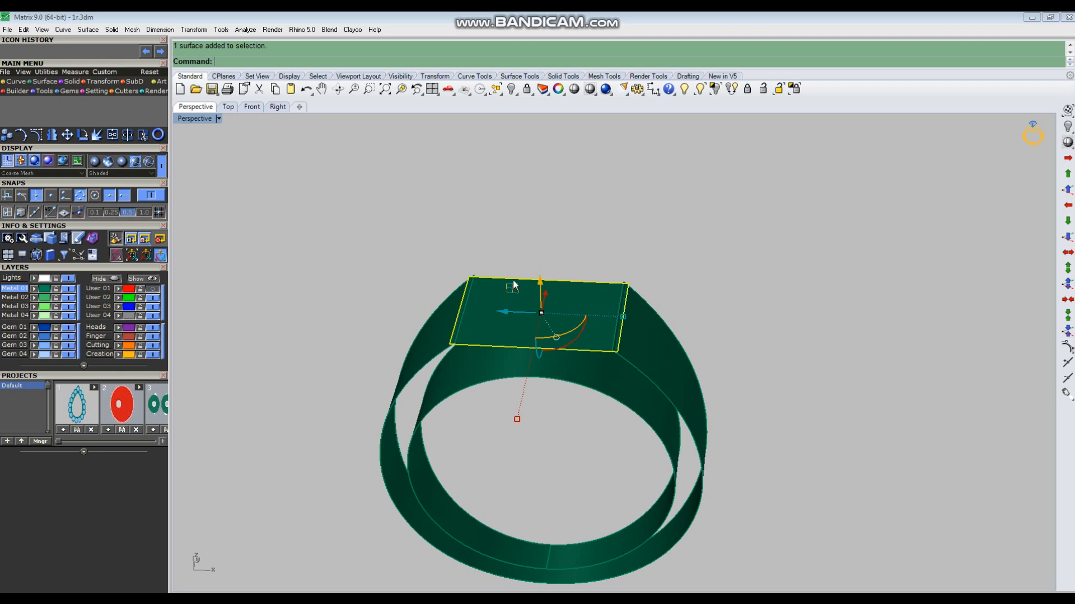
key("Delete")
right_click_drag(495, 373, 492, 342)
key("ctrl+z")
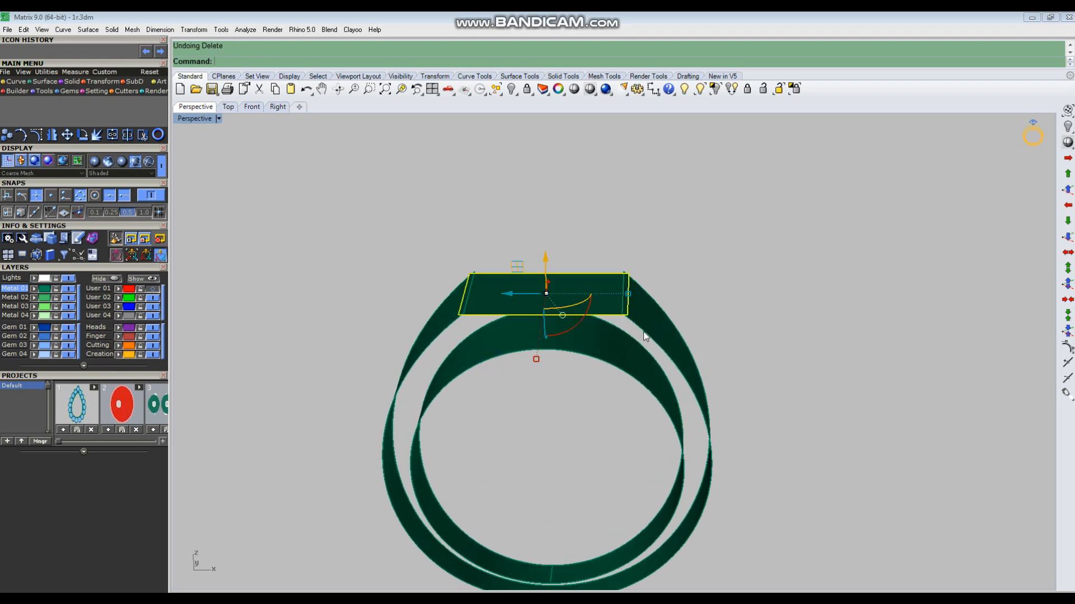
Scale up the flat top surface so that it overhangs the ring's curved side surfaces
left_click(644, 332)
scroll(660, 337, "up", 4)
right_click_drag(660, 338, 584, 332)
left_click(584, 256)
scroll(602, 285, "down", 3)
right_click_drag(622, 297, 576, 334)
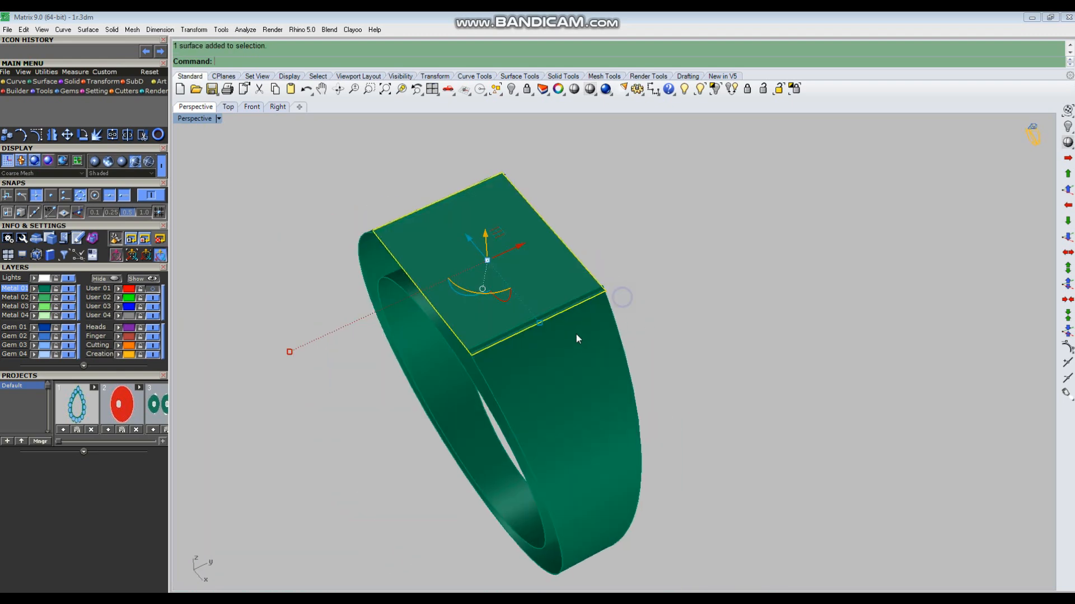
left_click_drag(289, 353, 244, 373)
key("Escape")
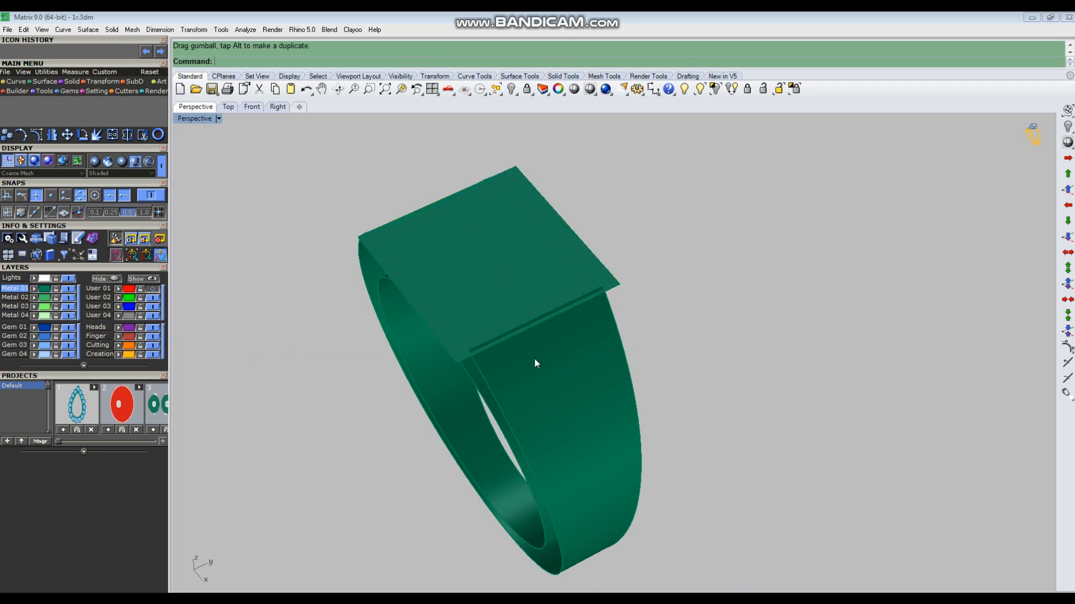
Split the ring's curved outer surface using the enlarged flat top surface as the cutting object
scroll(544, 359, "up", 6)
left_click(545, 360)
scroll(580, 364, "down", 5)
type("split")
key("Return")
left_click(542, 258)
key("Return")
Delete the outer surface's excess pieces above the cut and the enlarged flat top surface
left_click(653, 427, "ctrl")
right_click_drag(653, 428, 668, 347)
key("Delete")
left_click(569, 248)
key("Delete")
Draw a line connecting the upper corners of the two curved sides across the ring's open top
type("line")
key("Return")
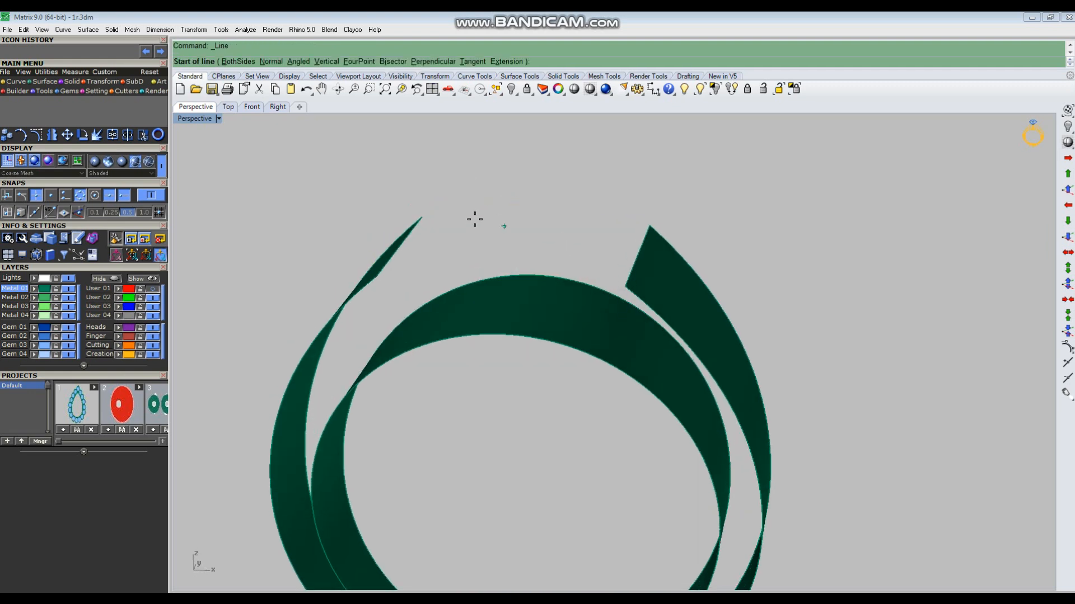
left_click(422, 218)
left_click(648, 224)
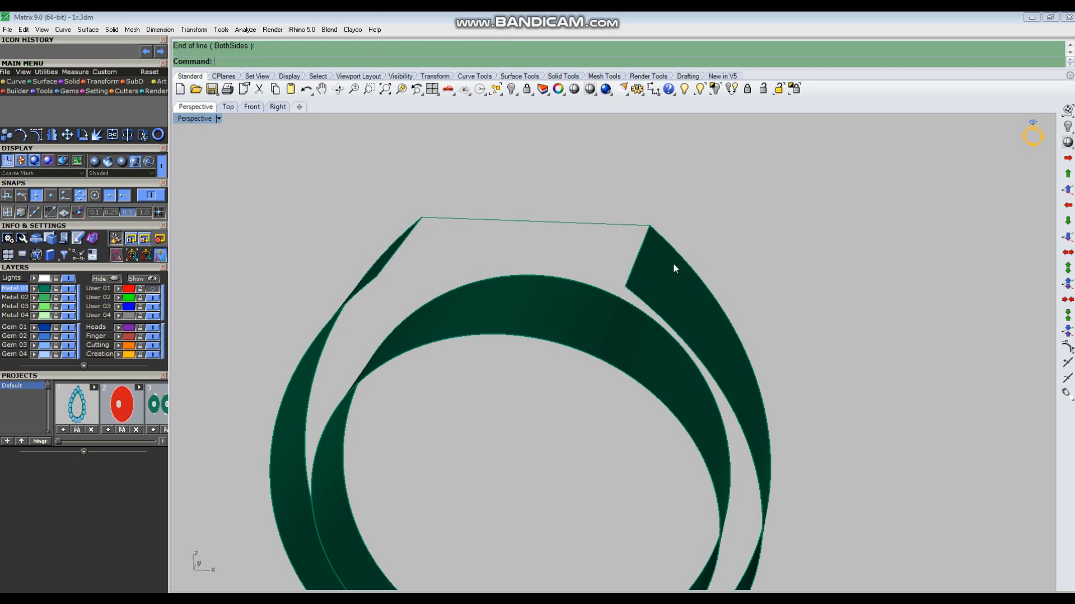
Sweep the connecting line along the upper edges of both curved sides with Sweep2 to close the top
right_click_drag(672, 264, 682, 290)
type("sweep2")
key("Return")
left_click(638, 283)
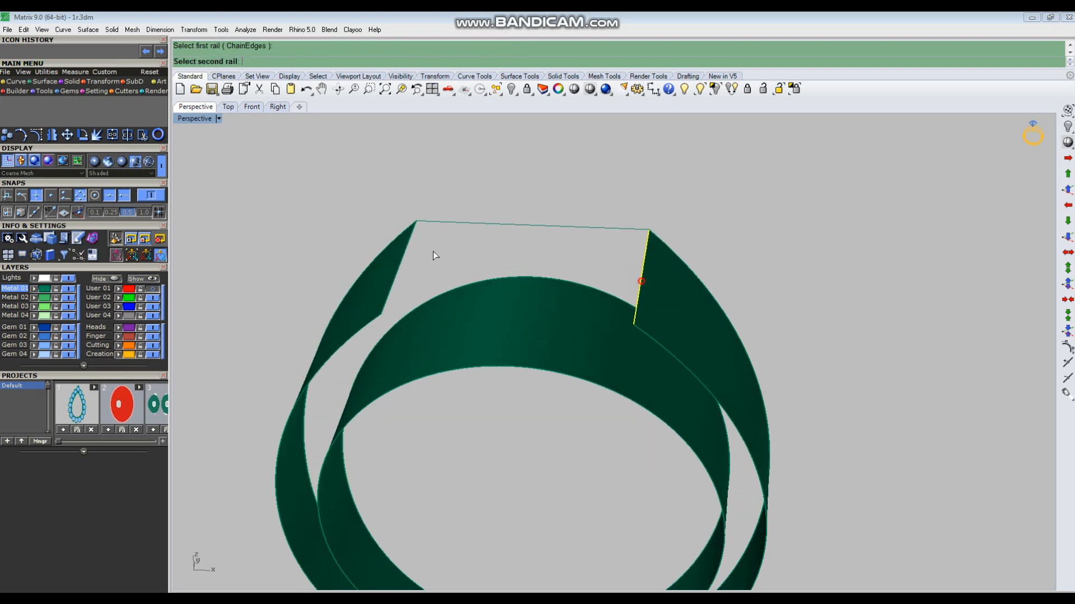
left_click(404, 252)
left_click(469, 223)
key("Return")
key("Return")
right_click_drag(566, 302, 563, 381)
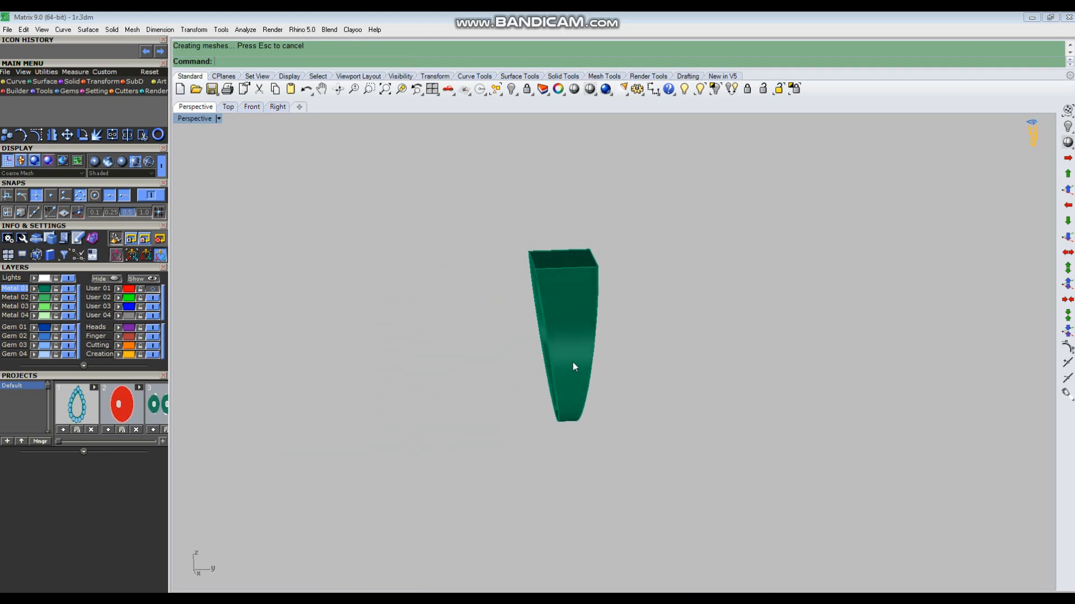
Join the swept top surface to the ring's curved outer surface
left_click_drag(670, 197, 410, 495)
left_click(422, 482)
right_click_drag(423, 482, 614, 448)
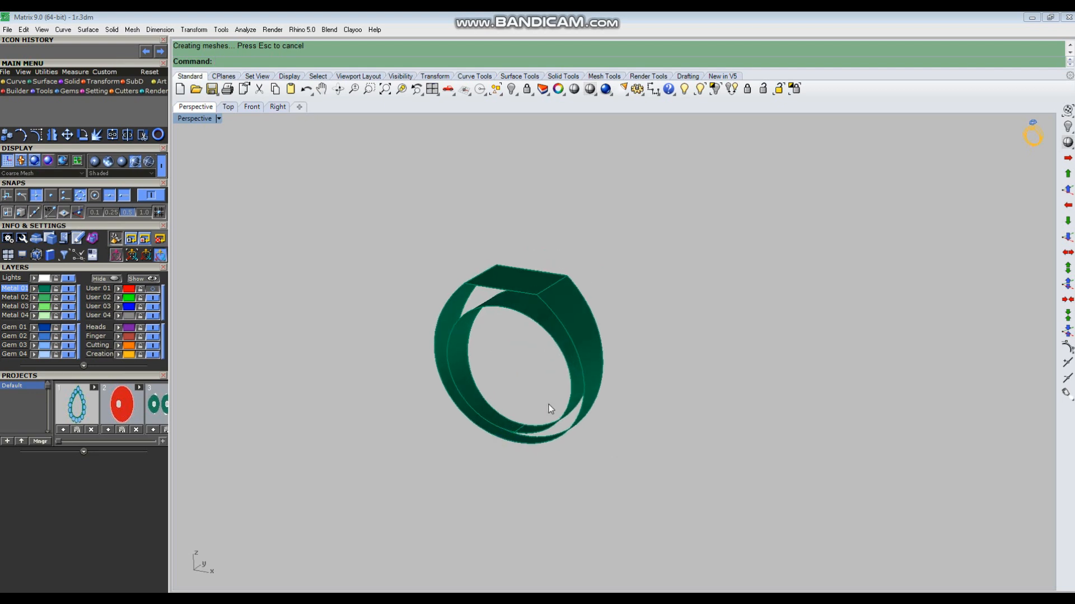
Duplicate the outer and inner edges on the ring's open front side with DupEdge
type("DupE")
key("space")
right_click_drag(549, 367, 507, 368)
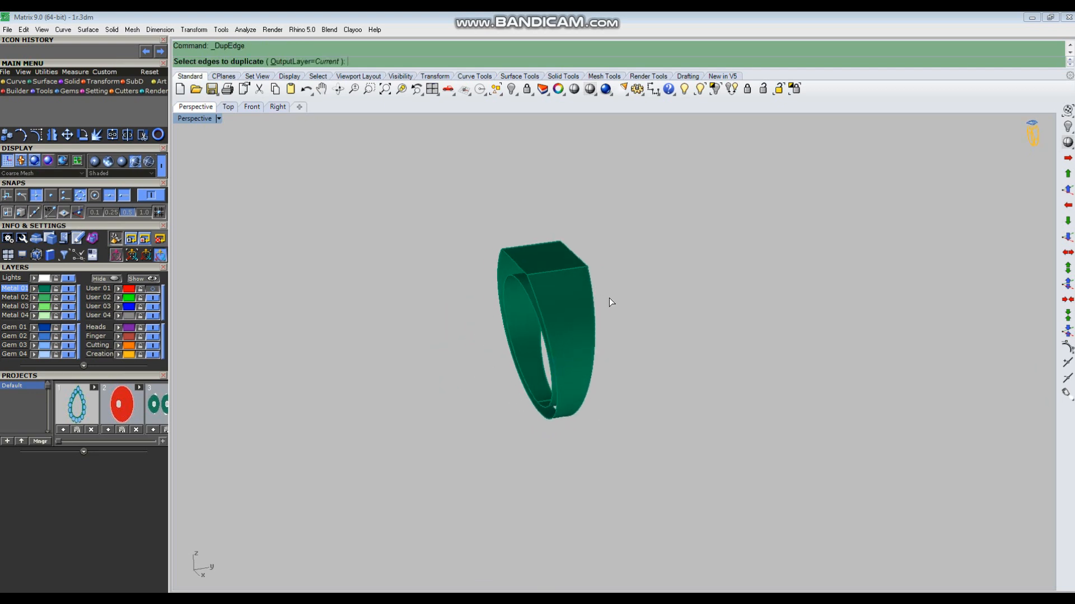
right_click_drag(614, 314, 592, 307)
left_click_drag(503, 195, 582, 472)
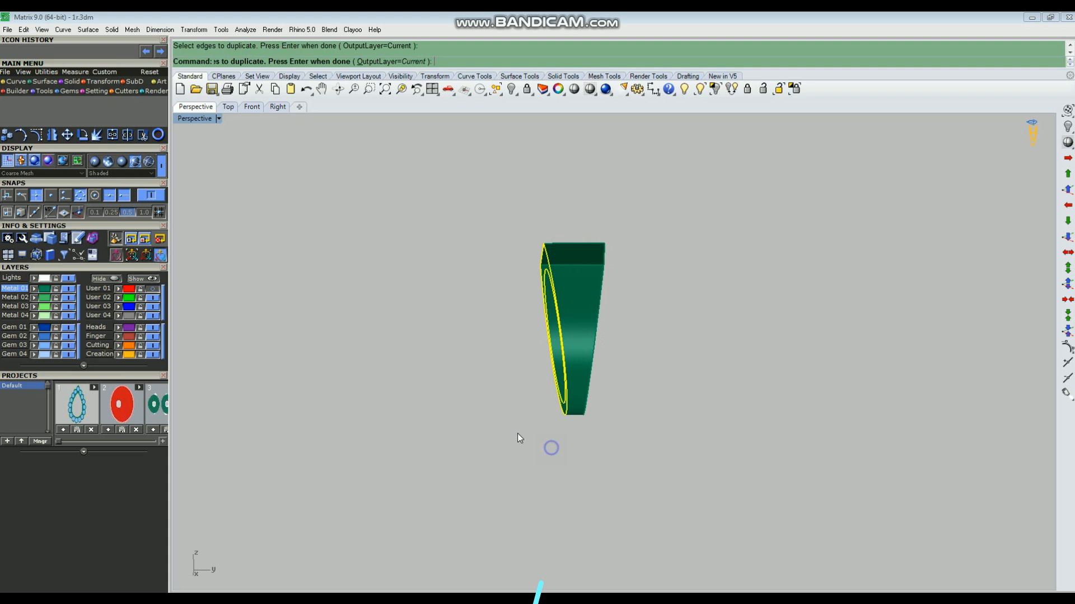
key("space")
Patch the duplicated front edge curves into a surface covering the ring's front opening
right_click_drag(517, 433, 613, 419)
type("PA")
key("space")
key("Return")
scroll(527, 341, "up", 4)
Trim the finger hole out of the front patch and delete the duplicated edge curves
type("TR")
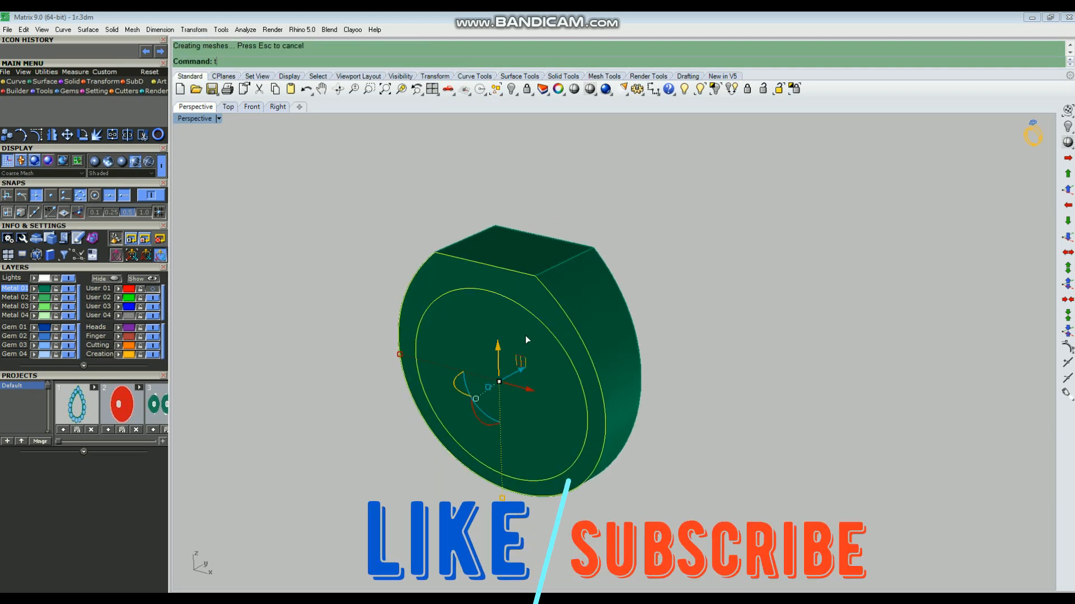
key("space")
left_click(526, 341)
key("space")
key("Delete")
Mirror the trimmed front face to the ring's opposite side across the X axis
left_click(532, 298)
type("MI")
key("space")
type("x")
key("space")
left_click(547, 348)
right_click_drag(554, 371, 458, 346)
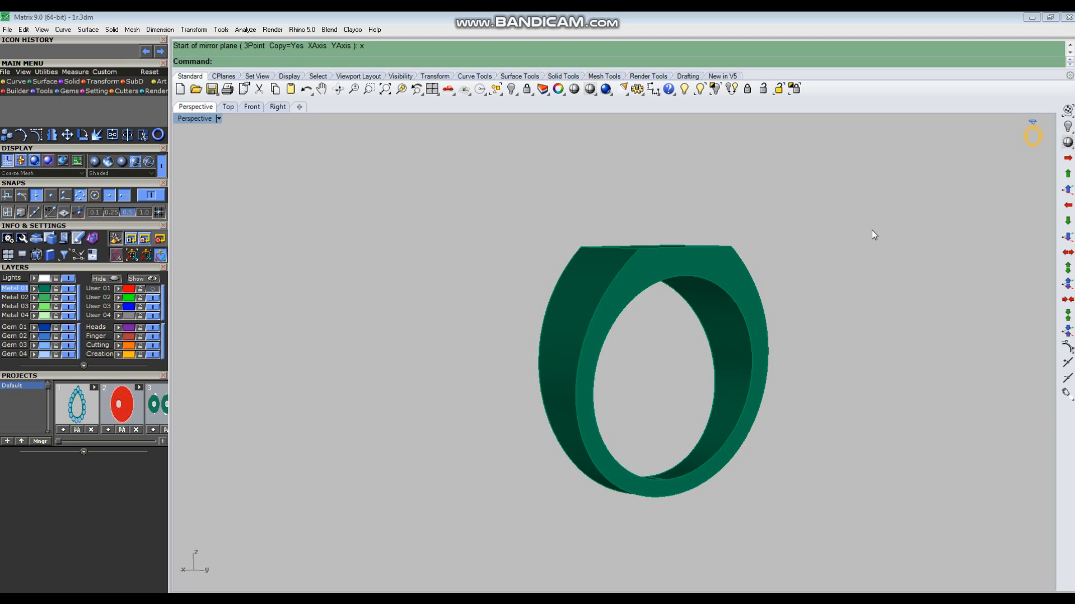
Select all of the inner ring's surfaces and join them into one polysurface
left_click_drag(446, 537, 448, 531)
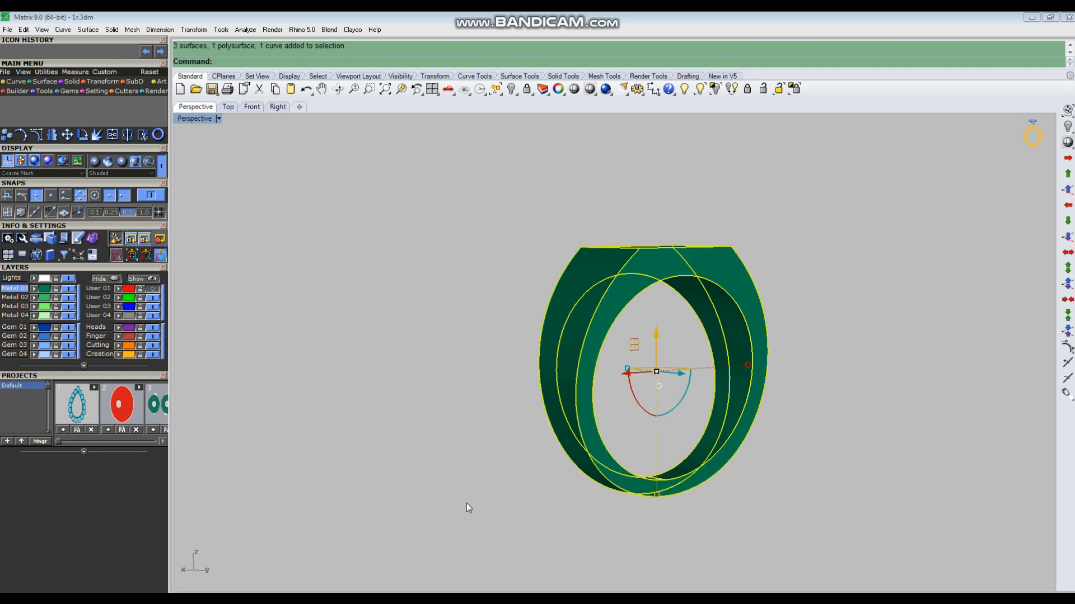
type("j")
key("space")
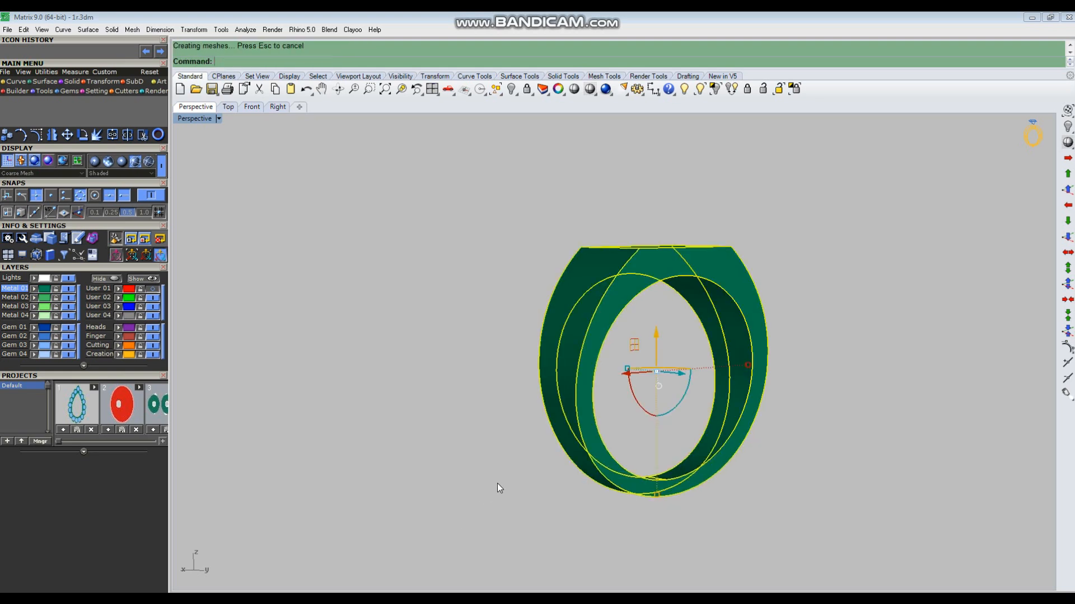
Check the joined inner ring for naked edges and delete the leftover construction line at its top
type("s")
key("space")
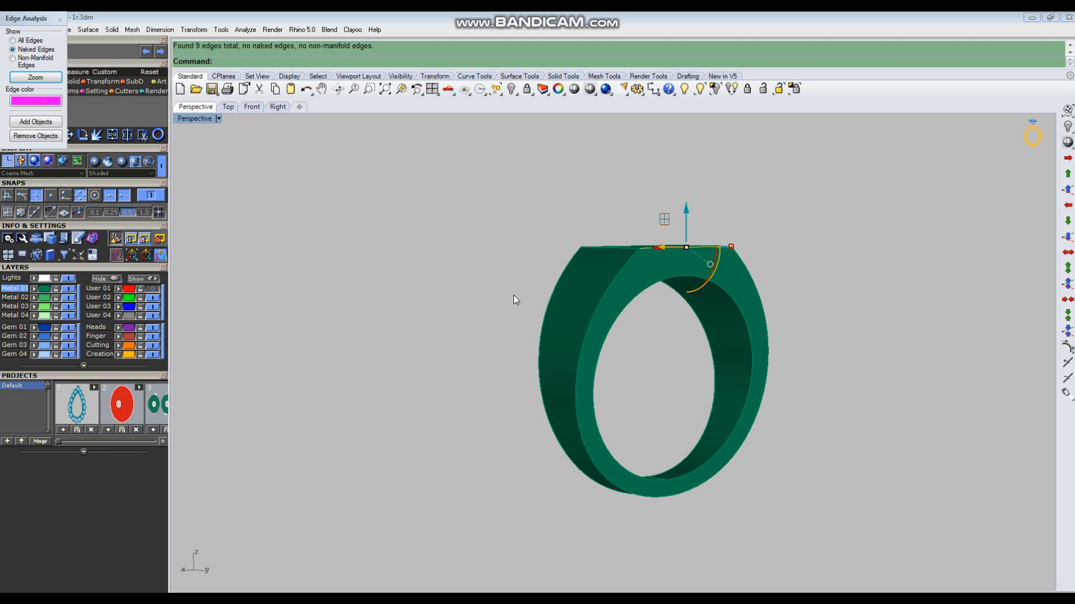
left_click(59, 20)
key("Delete")
Move the joined inner ring to the Metal 04 layer
right_click_drag(620, 296, 630, 310)
left_click(604, 314)
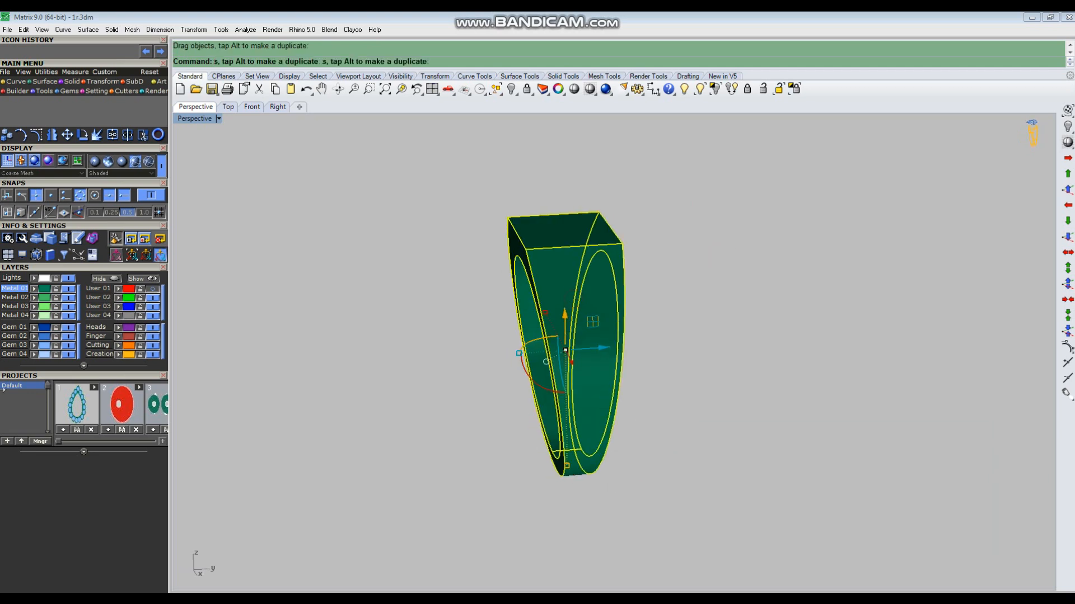
left_click(33, 316)
left_click(363, 371)
right_click_drag(369, 405, 571, 415)
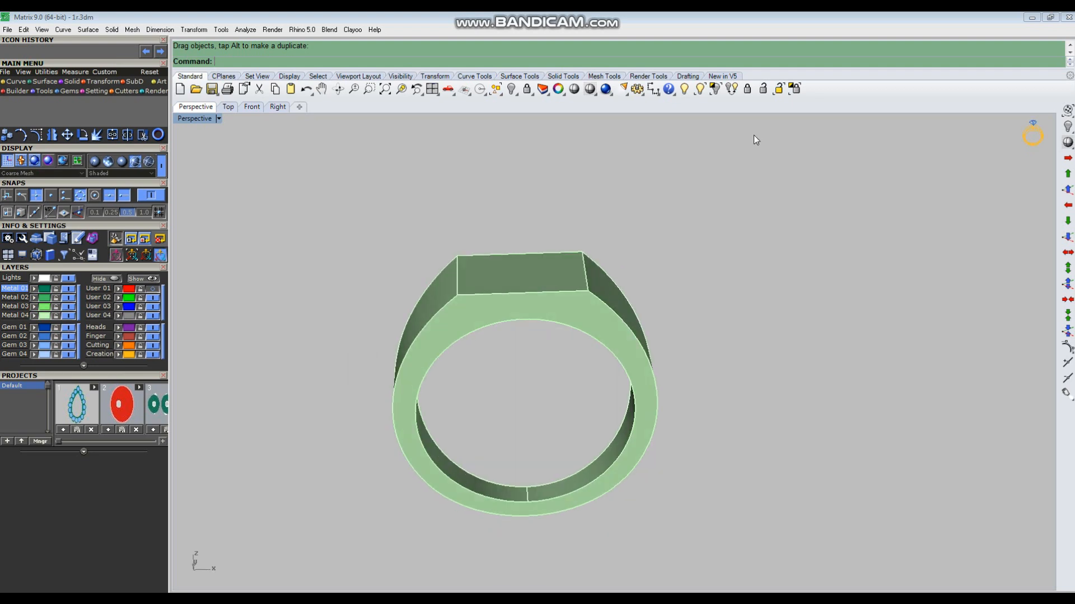
left_click(700, 88)
left_click(593, 303)
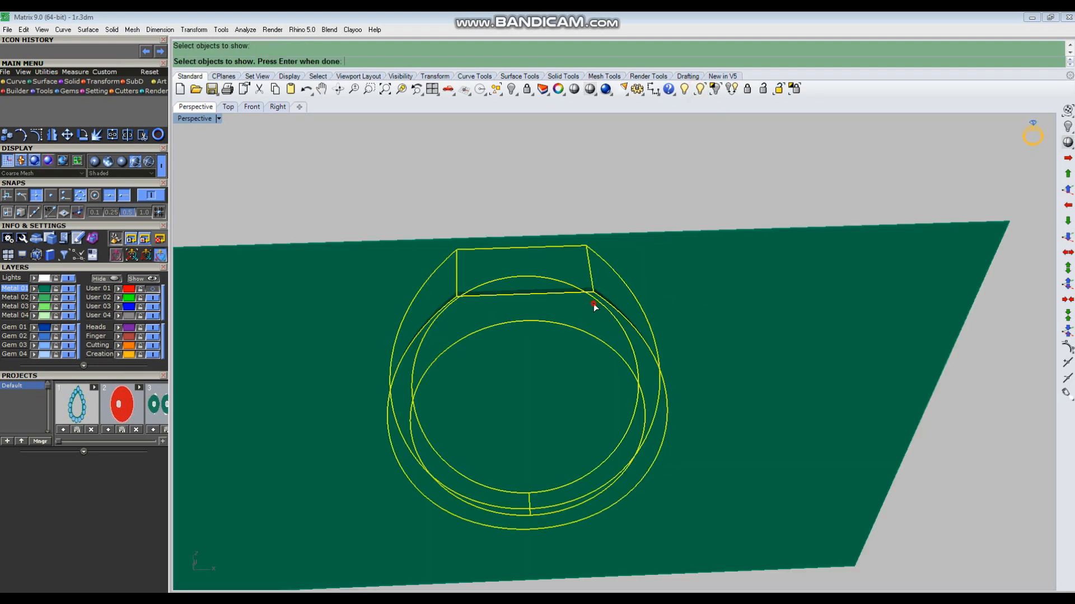
scroll(643, 423, "down", 4)
right_click(731, 401)
right_click_drag(731, 400, 568, 381)
scroll(526, 380, "up", 4)
right_click_drag(505, 442, 468, 395)
key("ctrl+z")
key("ctrl+z")
Show only the original outer ring solid from among the hidden objects
left_click(710, 330)
right_click(711, 330)
right_click(476, 401)
right_click_drag(475, 403, 582, 428)
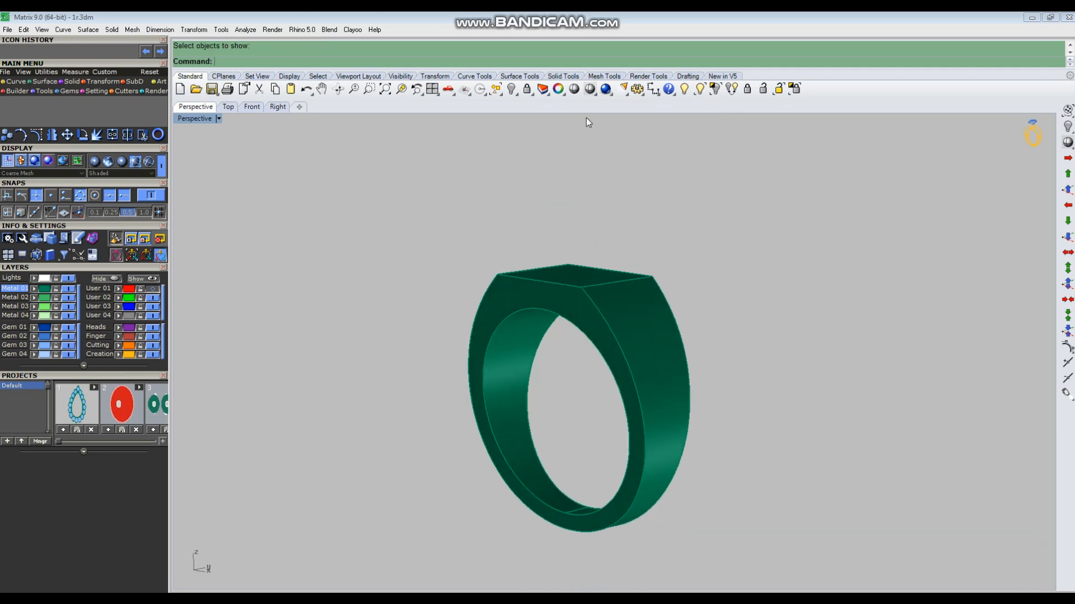
Bring the hidden inner ring back into view and assign it to the Metal 04 layer
left_click(684, 90)
left_click(571, 298)
right_click(571, 298)
mouse_move(616, 341)
right_mouse_down()
mouse_move(499, 298)
mouse_move(487, 267)
mouse_move(480, 290)
mouse_move(626, 350)
right_mouse_up()
left_click(626, 351)
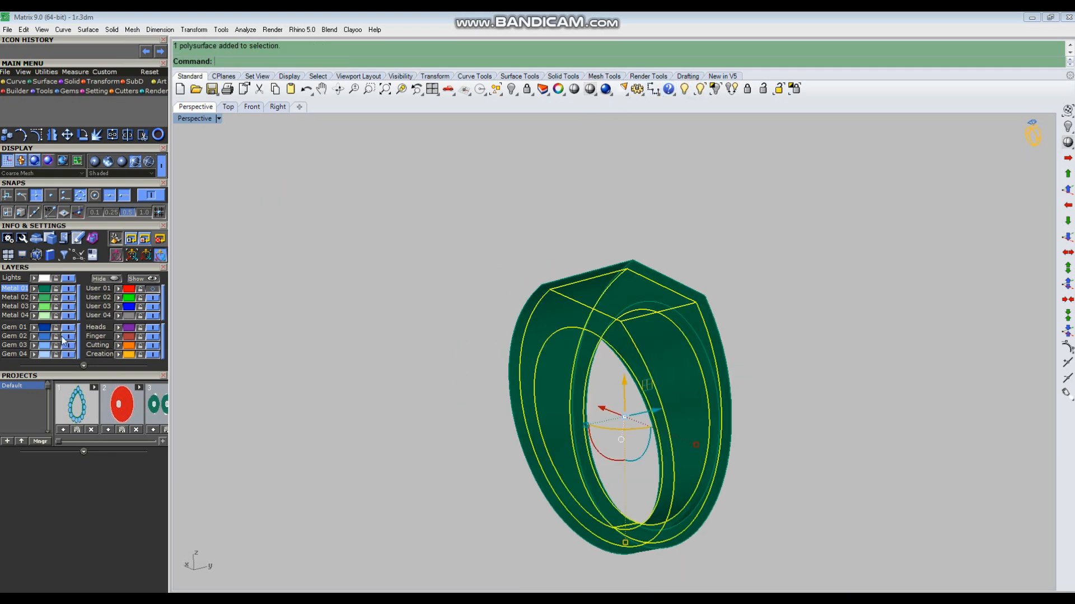
left_click(35, 318)
left_click(342, 342)
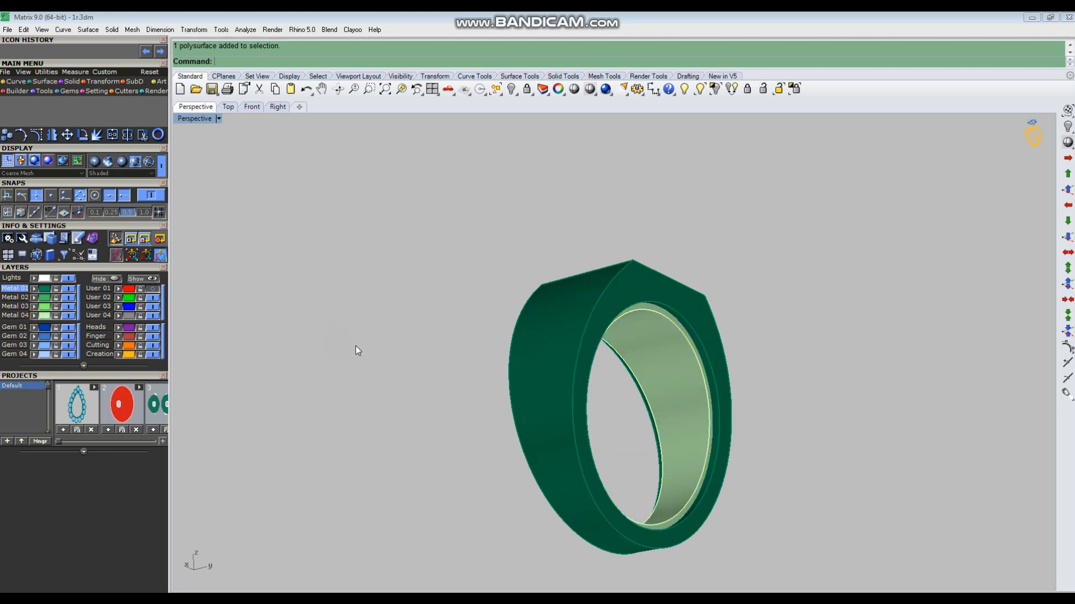
Subtract the inner ring from the outer ring with Boolean Difference, keeping the inner ring
scroll(660, 375, "up", 4)
right_click_drag(715, 374, 698, 376)
scroll(605, 313, "down", 4)
right_click_drag(605, 313, 513, 354)
scroll(593, 301, "down", 3)
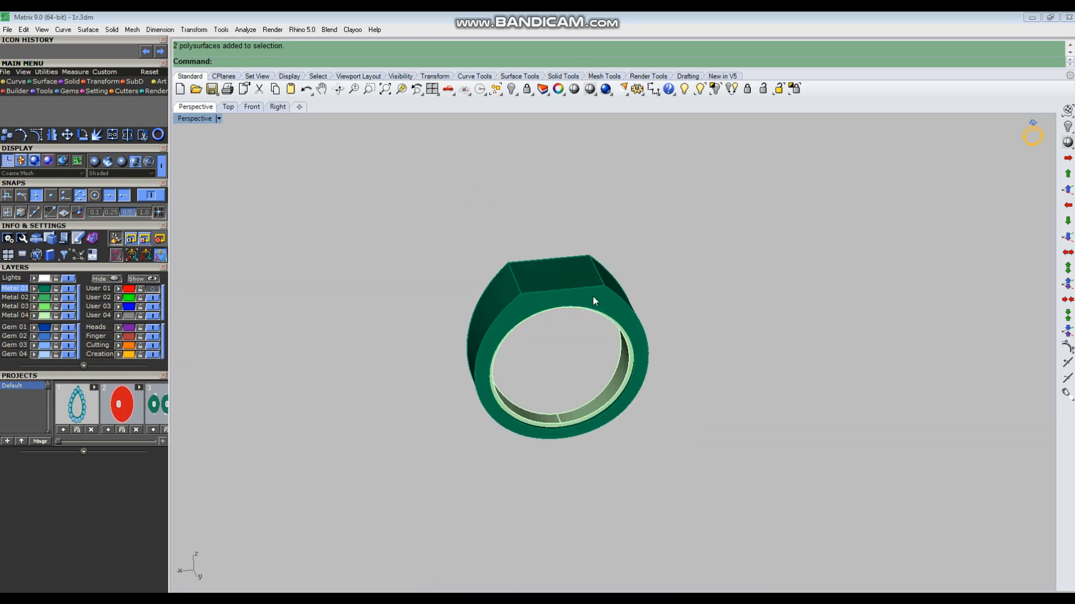
left_click(590, 295)
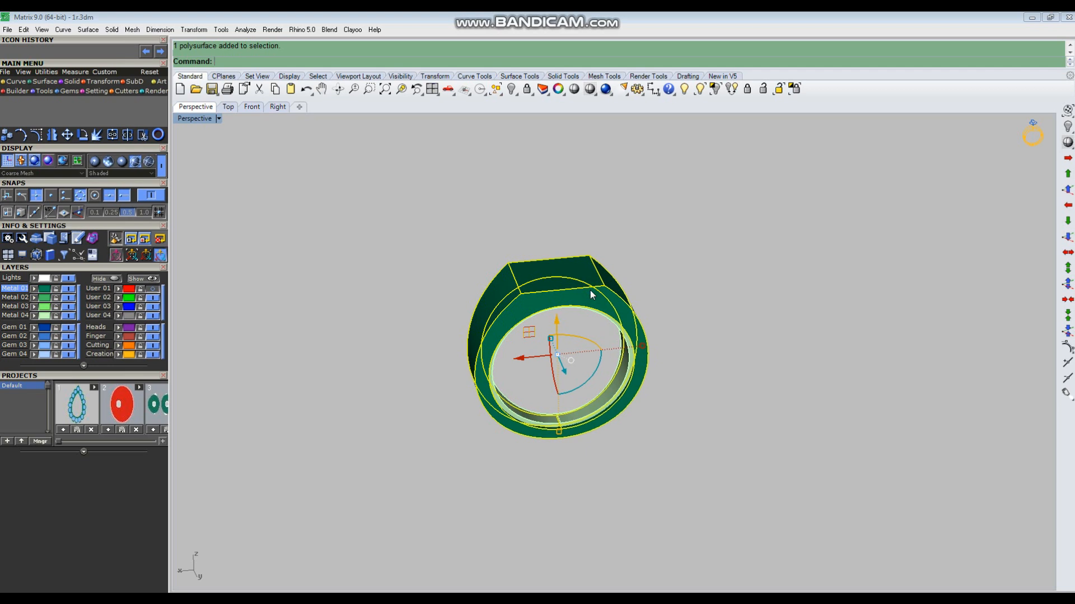
left_click(679, 293)
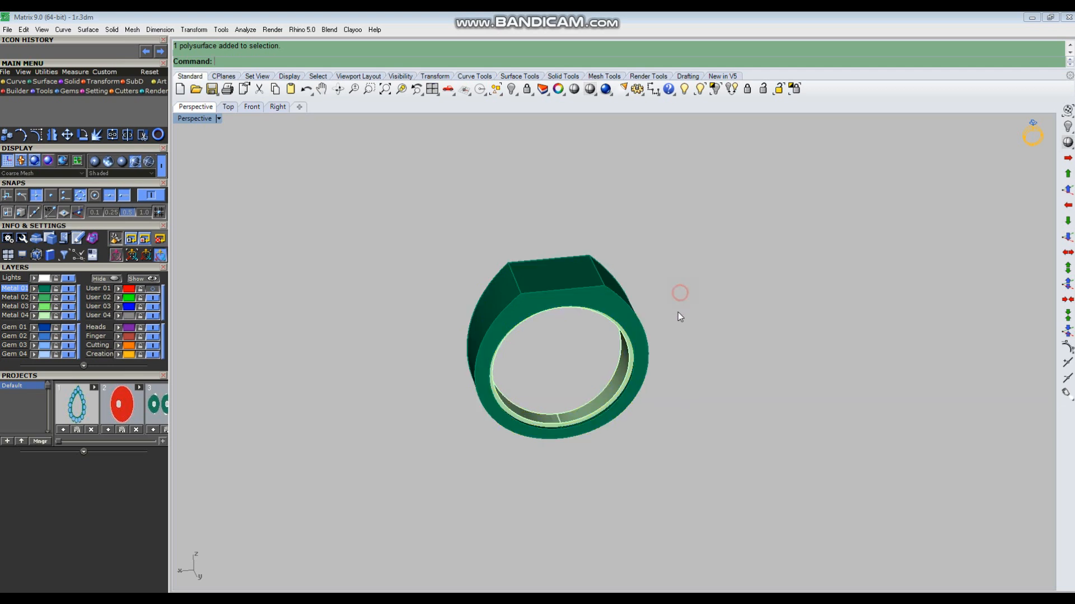
left_click(564, 289)
type("bd")
key("Return")
scroll(636, 378, "up", 6)
left_click(604, 388)
key("Return")
Examine the ring's underside where the inner ring meets the outer band
scroll(628, 367, "down", 3)
right_click_drag(629, 382, 621, 459)
scroll(642, 413, "up", 3)
scroll(485, 402, "down", 4)
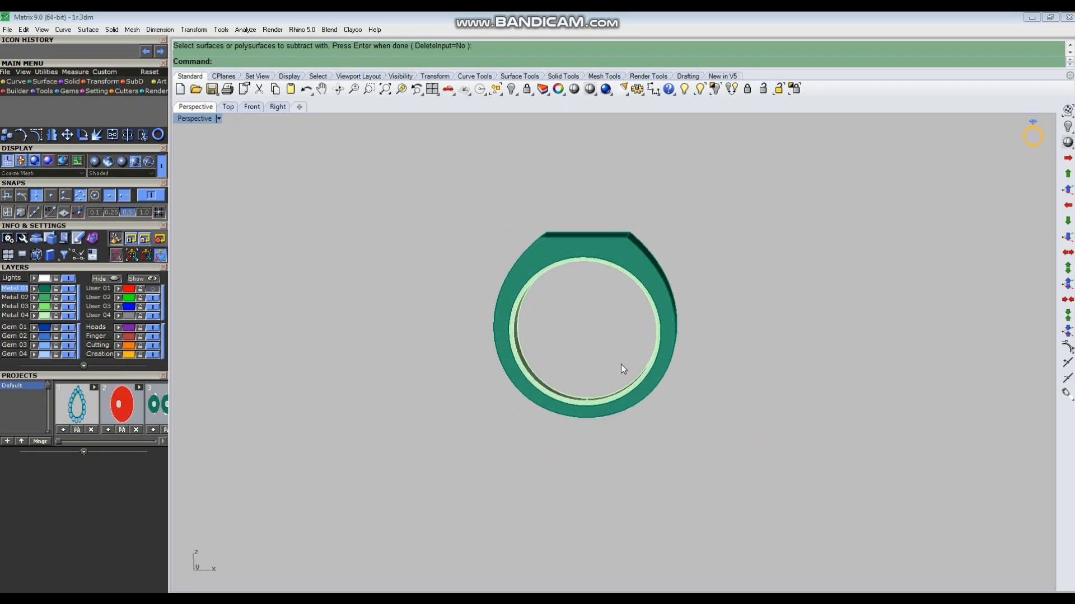
scroll(582, 414, "up", 3)
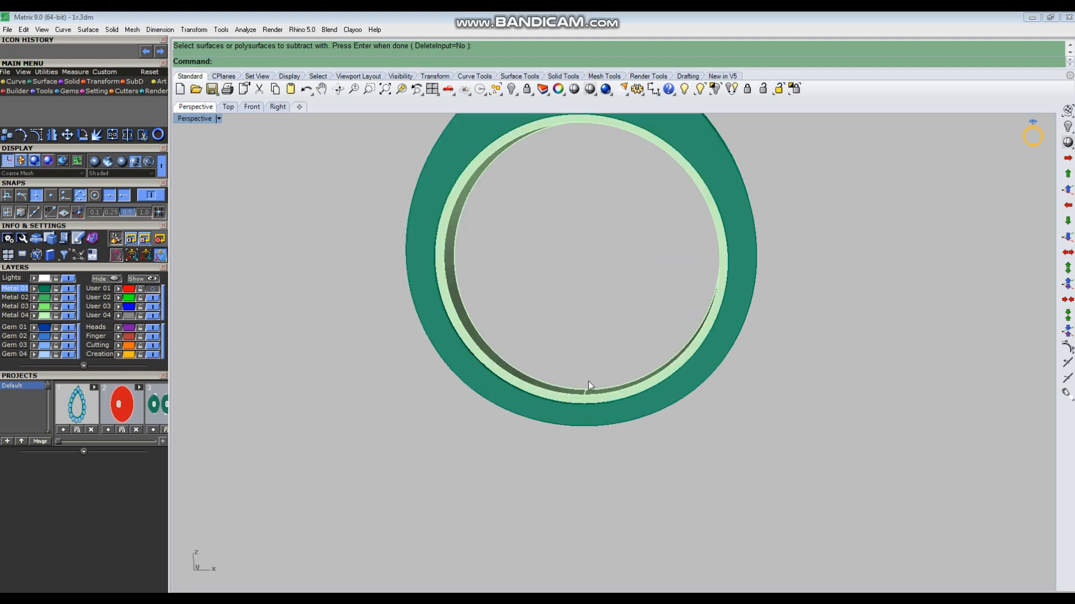
right_click_drag(593, 424, 595, 420)
scroll(592, 411, "up", 2)
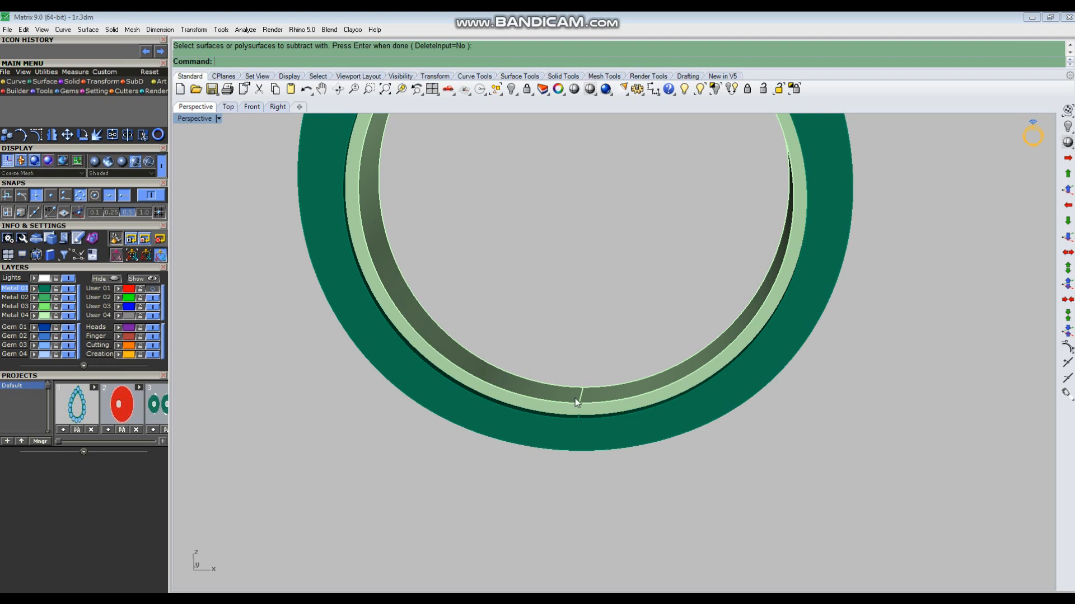
Duplicate the inner ring in place and hide the pasted copy
key("Return")
scroll(580, 400, "down", 5)
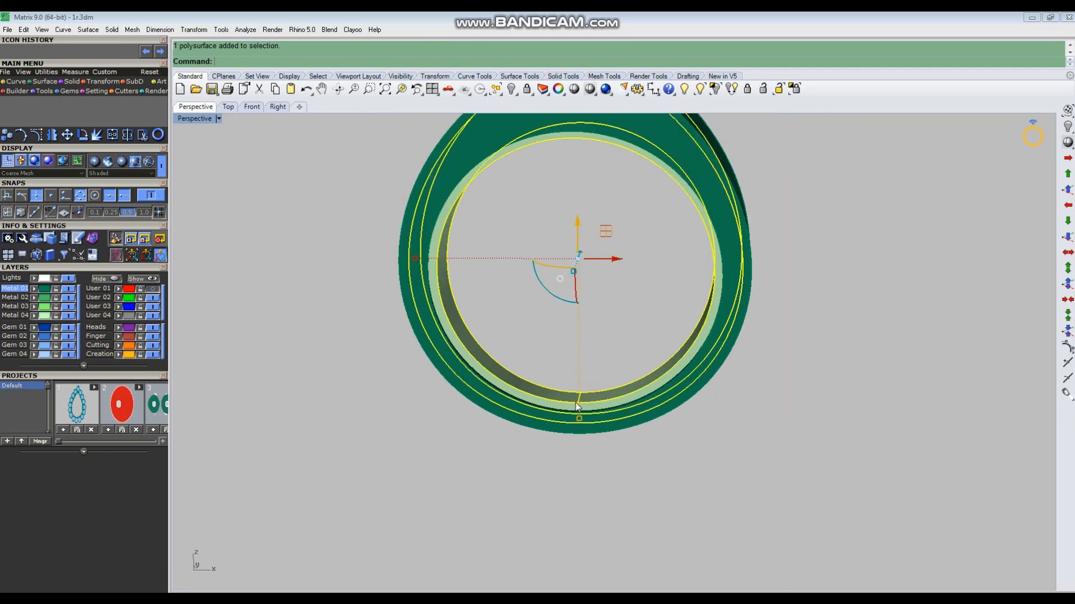
key("ctrl+c")
key("ctrl+v")
scroll(572, 399, "down", 6)
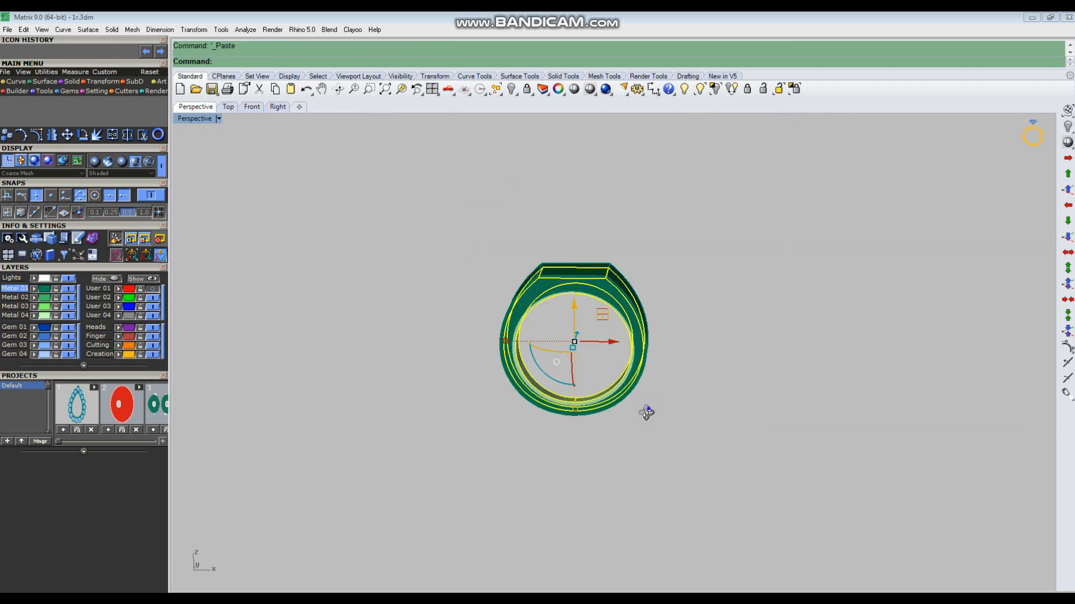
right_click_drag(648, 410, 635, 423)
key("ctrl+h")
In the Front view, draw a vertical line from the origin down past the ring's base
key("ctrl+F2")
scroll(580, 371, "down", 6)
key("l")
left_click(560, 377)
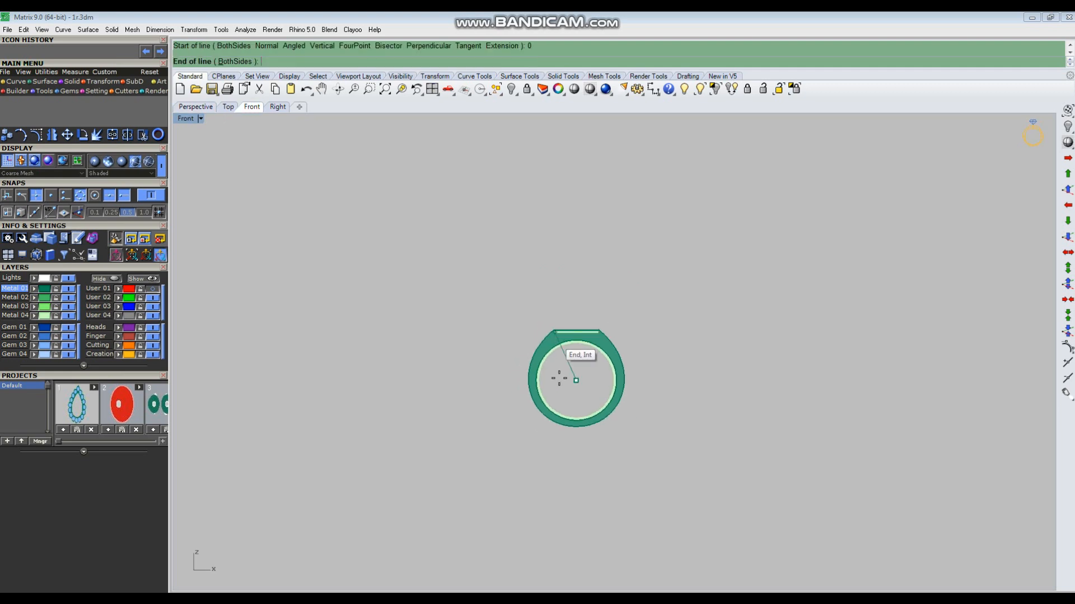
left_click(571, 508, "shift")
left_click(576, 493)
scroll(586, 437, "up", 8)
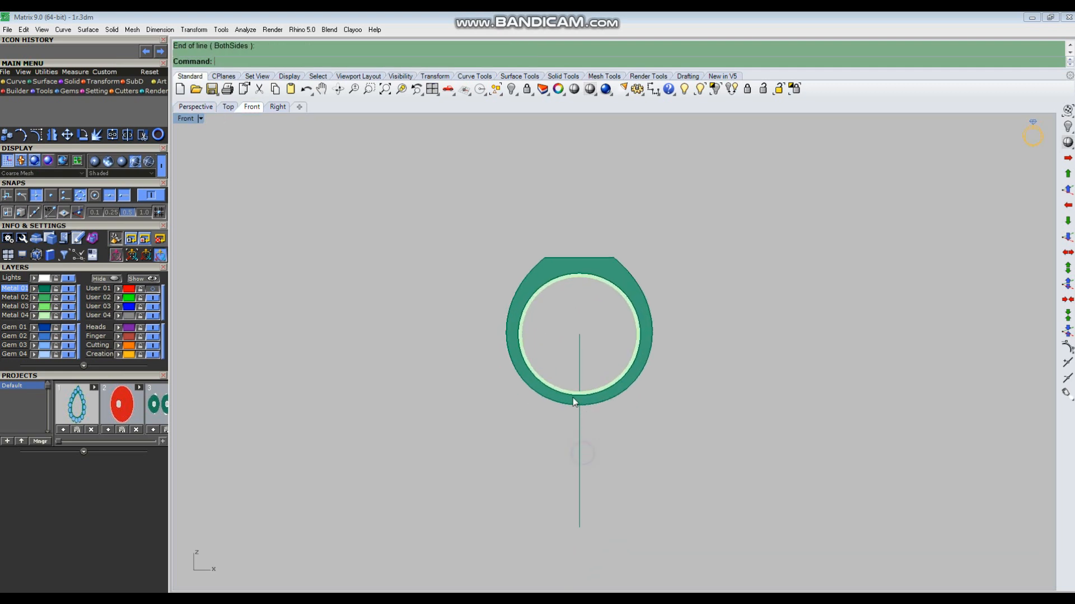
Draw a diagonal line from the vertical line inside the finger hole outward across the lower band, using the Near snap
key("Return")
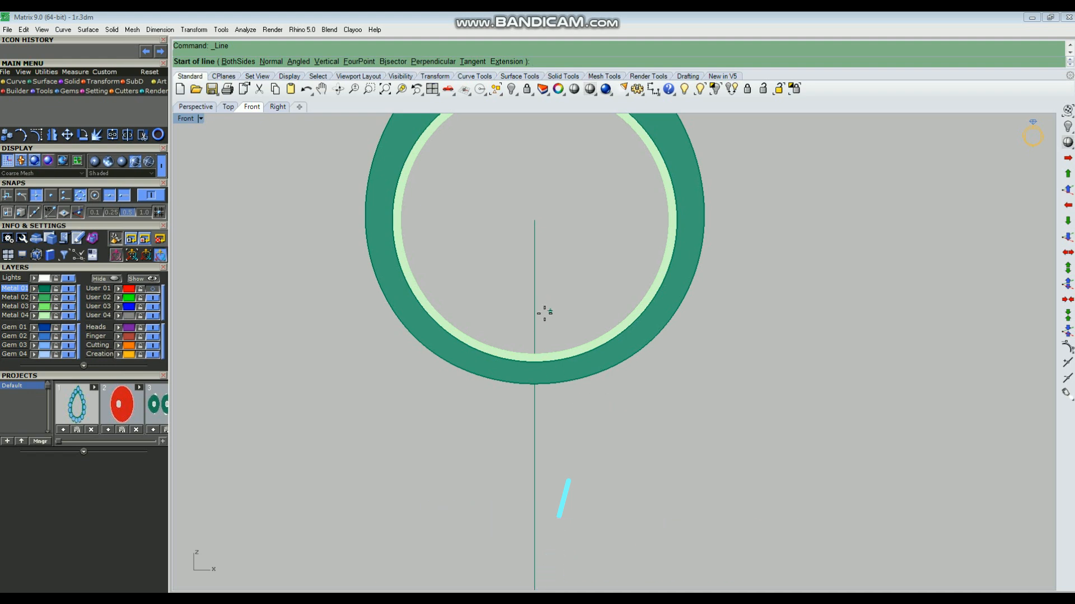
scroll(545, 314, "up", 3)
left_click(65, 195)
left_click(526, 341)
right_click_drag(552, 348, 528, 231)
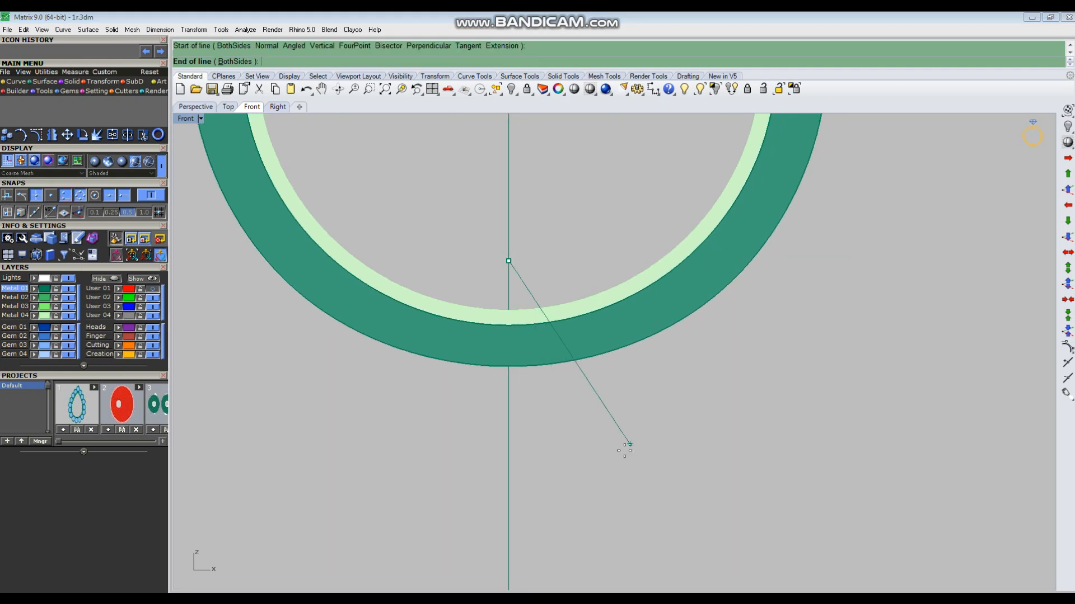
left_click(705, 434)
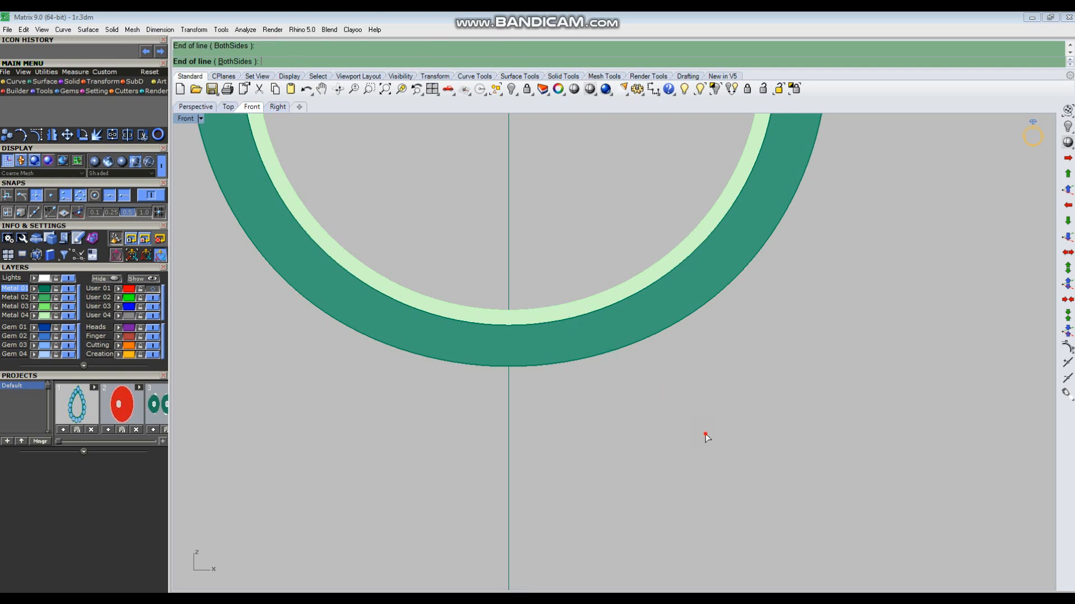
Adjust the diagonal line's angle and position slightly where it crosses the lower band
left_click(614, 352)
left_click_drag(634, 325, 626, 327)
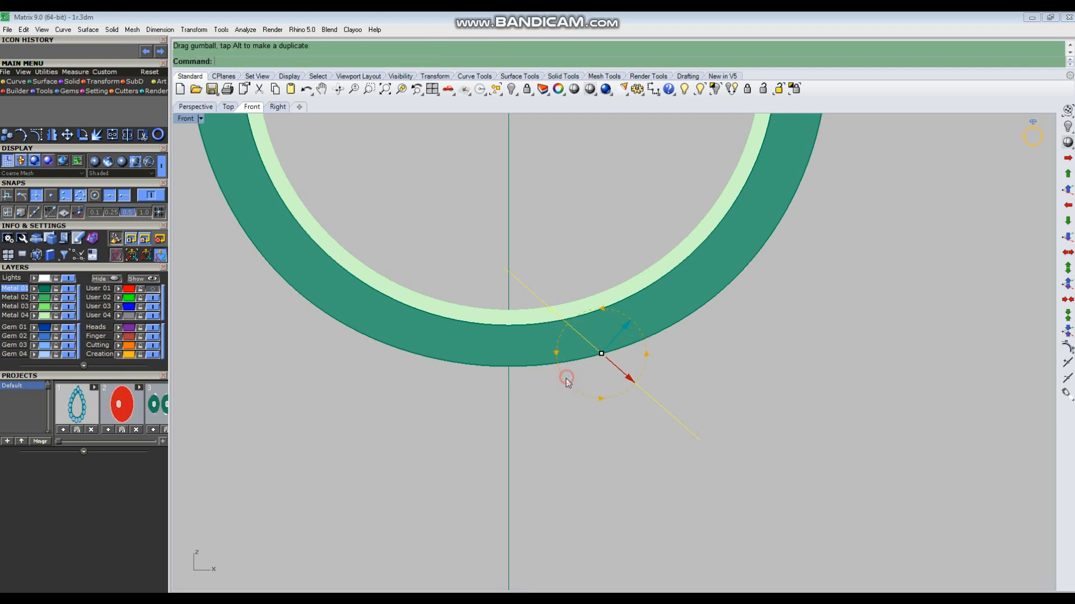
left_click_drag(568, 378, 571, 382)
left_click_drag(626, 328, 629, 326)
Mirror the diagonal line across the Y axis so the two lines cross inside the finger hole
type("mi")
key("Return")
type("y")
key("Return")
scroll(495, 284, "up", 4)
Extrude both diagonal lines in the direction of the band's width to make two cutting surfaces
left_click_drag(515, 302, 501, 287, "shift")
key("ctrl+z")
left_click(516, 289, "ctrl")
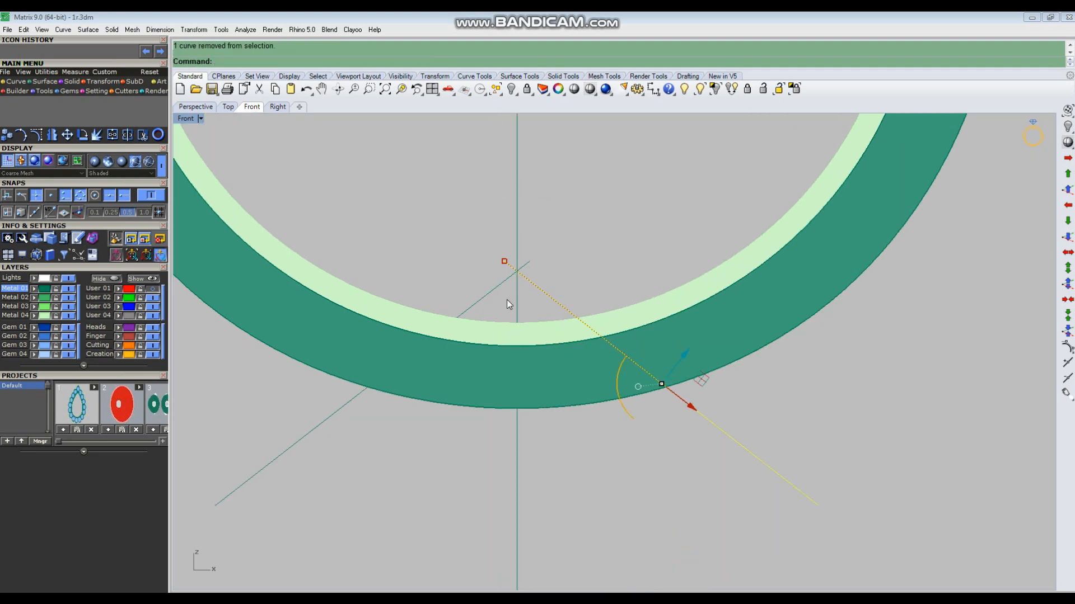
left_click_drag(468, 269, 468, 268, "shift")
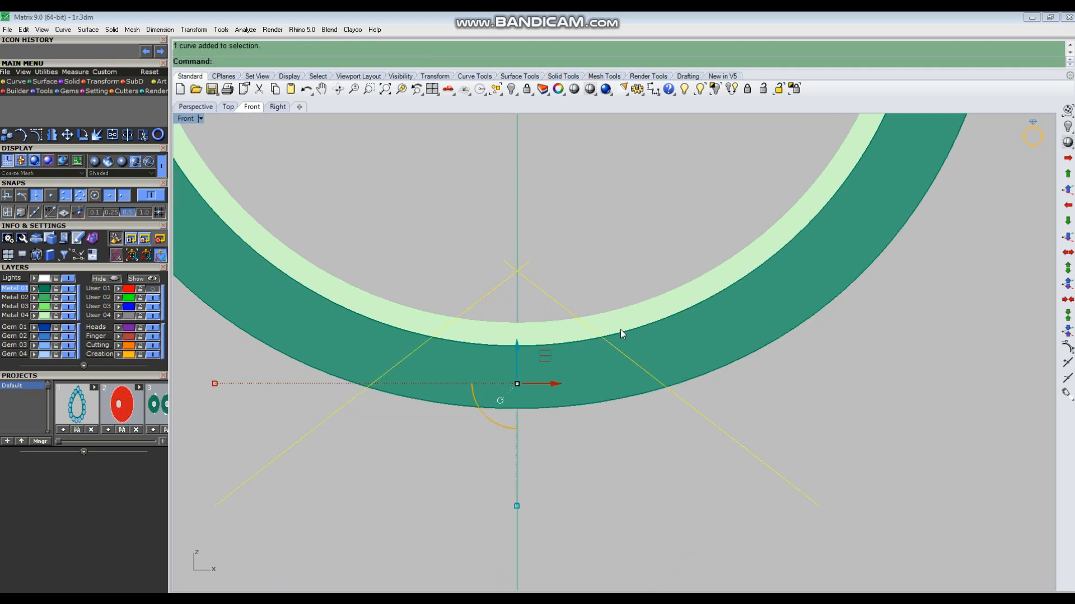
key("ctrl+F4")
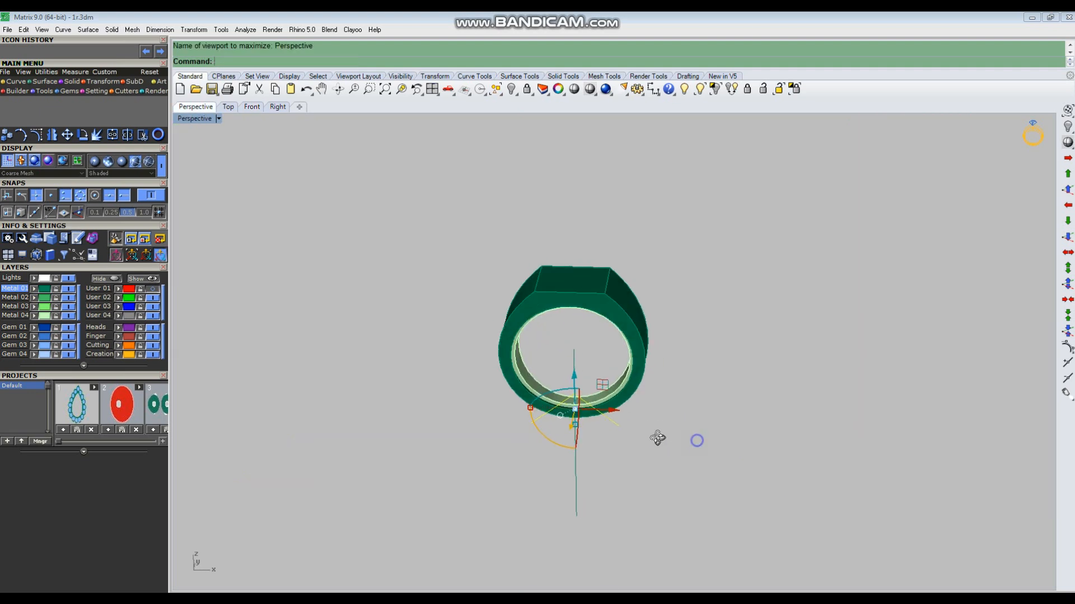
right_click_drag(678, 429, 547, 379)
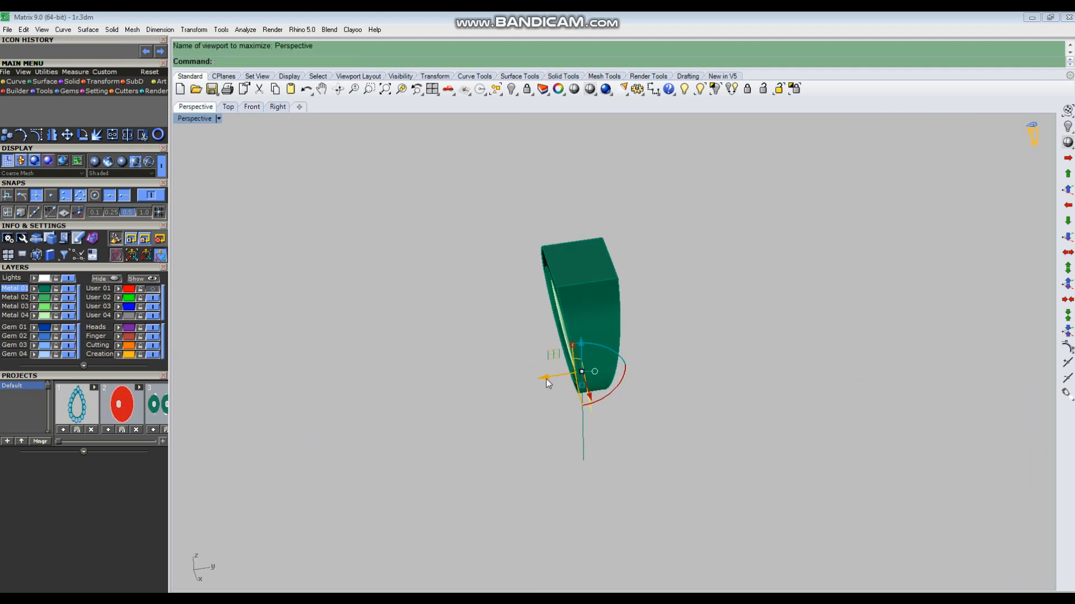
left_click_drag(541, 379, 460, 386, "ctrl")
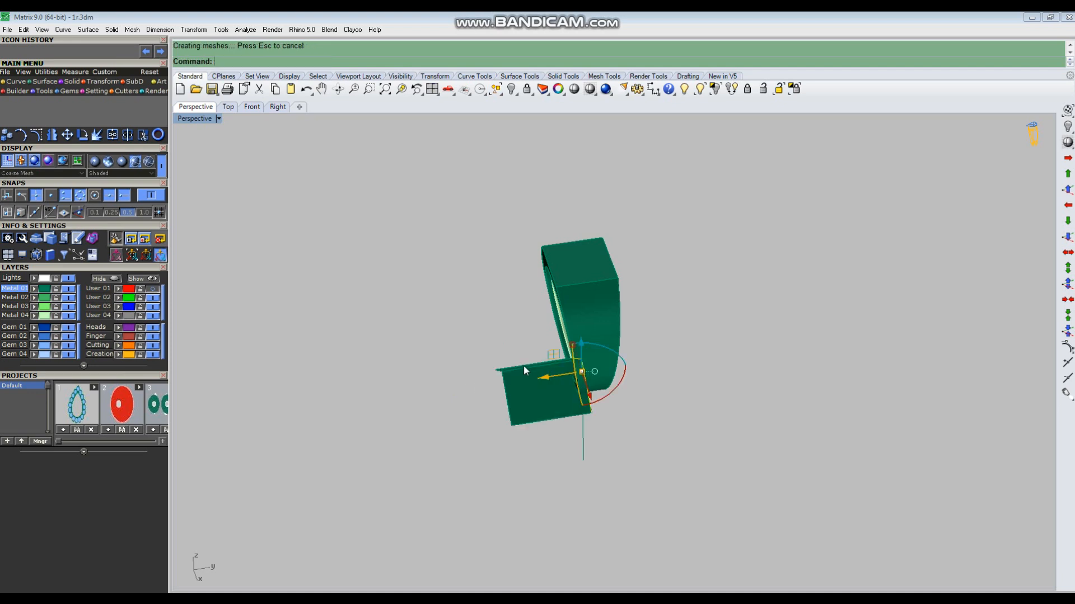
Position the two extruded cutting surfaces so they pass completely through the width of the lower band
left_click_drag(581, 375, 642, 362)
left_click(697, 413)
scroll(644, 365, "up", 6)
left_click_drag(664, 309, 596, 370)
left_click(705, 353)
right_click_drag(471, 394, 562, 435)
scroll(559, 494, "up", 4)
right_click_drag(560, 494, 575, 427)
Try to split the inner ring with the two diagonal surfaces using Boolean Split
left_click(576, 425)
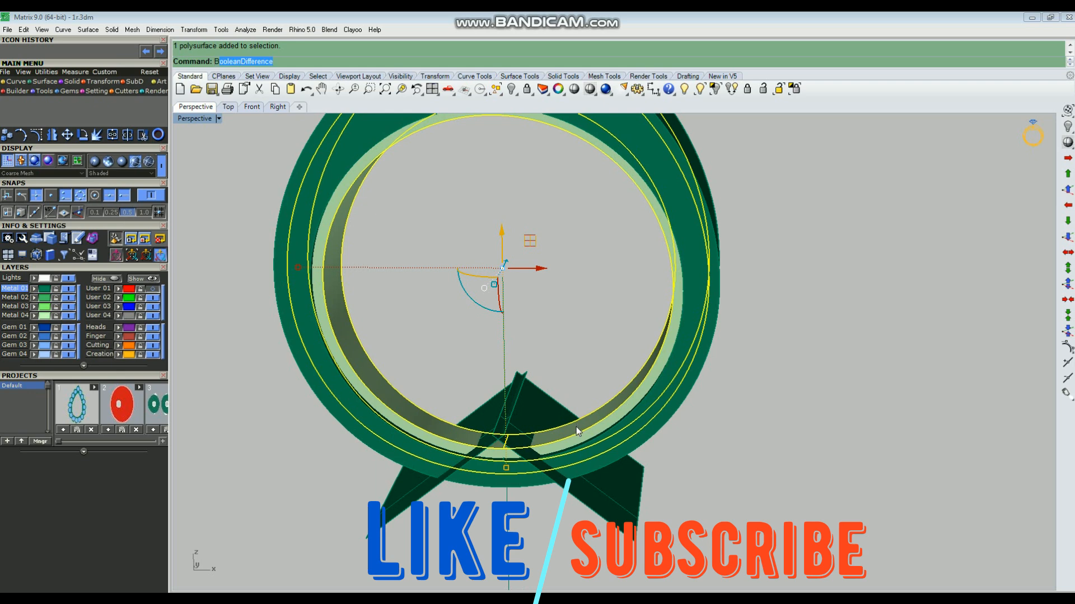
key("Return")
left_click(602, 503)
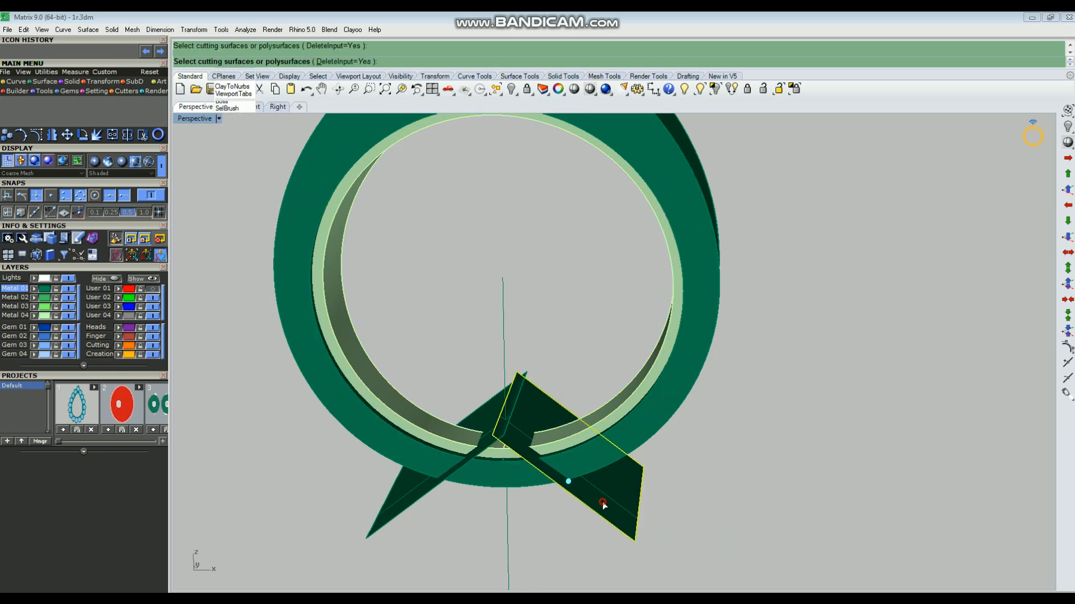
left_click(407, 508)
key("Return")
scroll(506, 448, "up", 3)
left_click(506, 453)
right_click_drag(506, 452, 439, 508)
Offset one diagonal surface by 0.55 with its direction flipped and the Solid option on
left_click(568, 508)
right_click_drag(583, 509, 596, 490)
type("o")
key("Return")
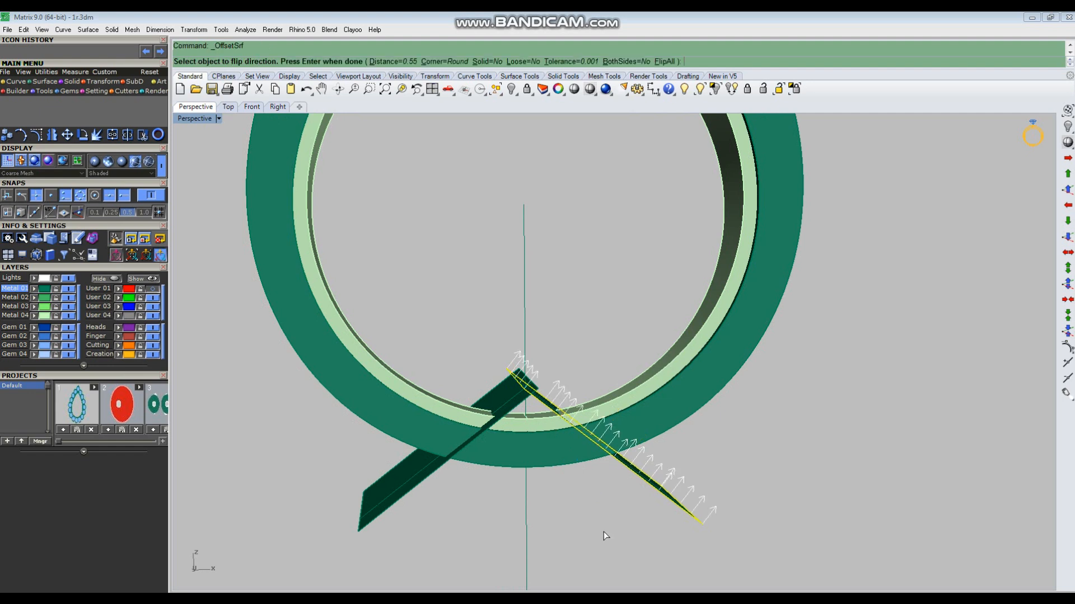
right_click_drag(603, 532, 604, 508)
type("f")
key("Return")
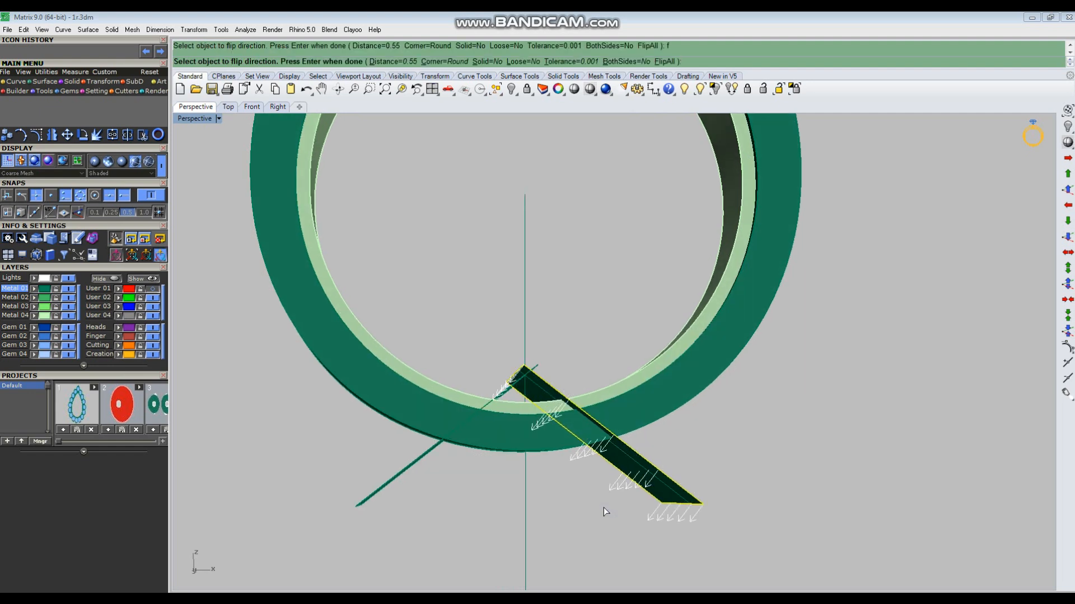
type("s")
key("Return")
key("Return")
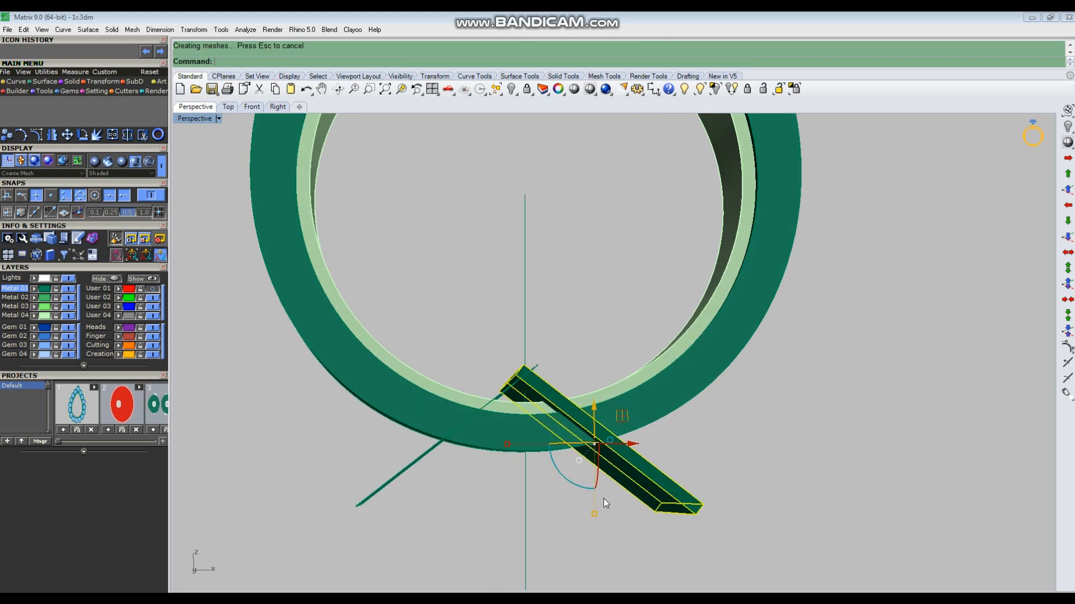
Mirror the thickened diagonal solid across the ring's vertical centre to replace the opposite thin surface
left_click_drag(377, 473, 378, 474)
right_click_drag(392, 482, 572, 500)
type("mi")
key("Return")
left_click(378, 438)
left_click(377, 437)
right_click_drag(377, 437, 559, 462)
Subtract both diagonal solids from the inner ring with Boolean Difference, keeping the cutters
scroll(559, 463, "up", 4)
scroll(570, 473, "up", 3)
left_click(583, 479)
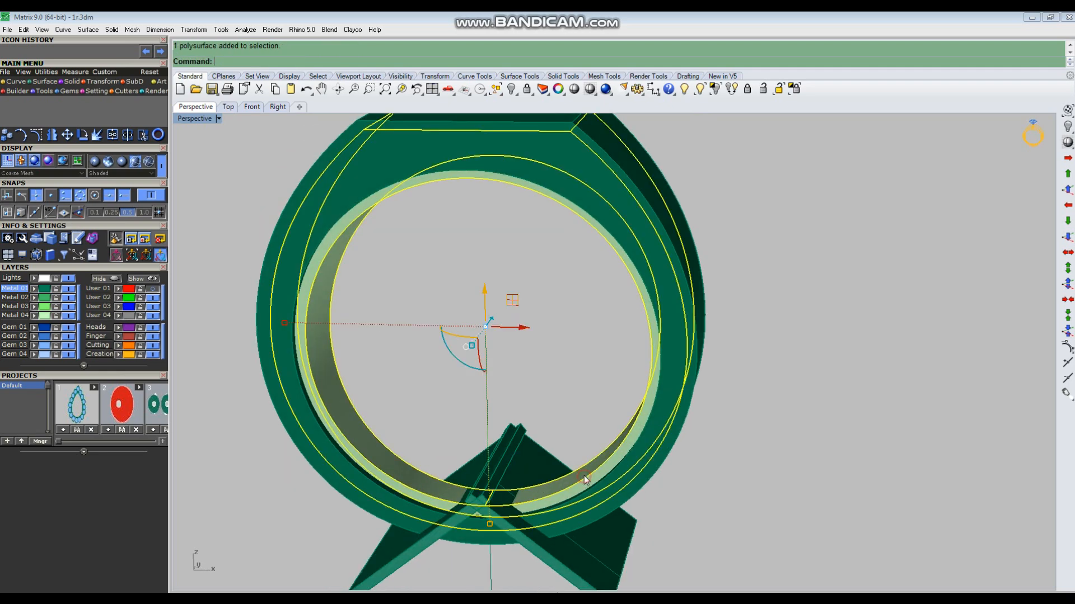
type("bo")
key("Return")
left_click(613, 540)
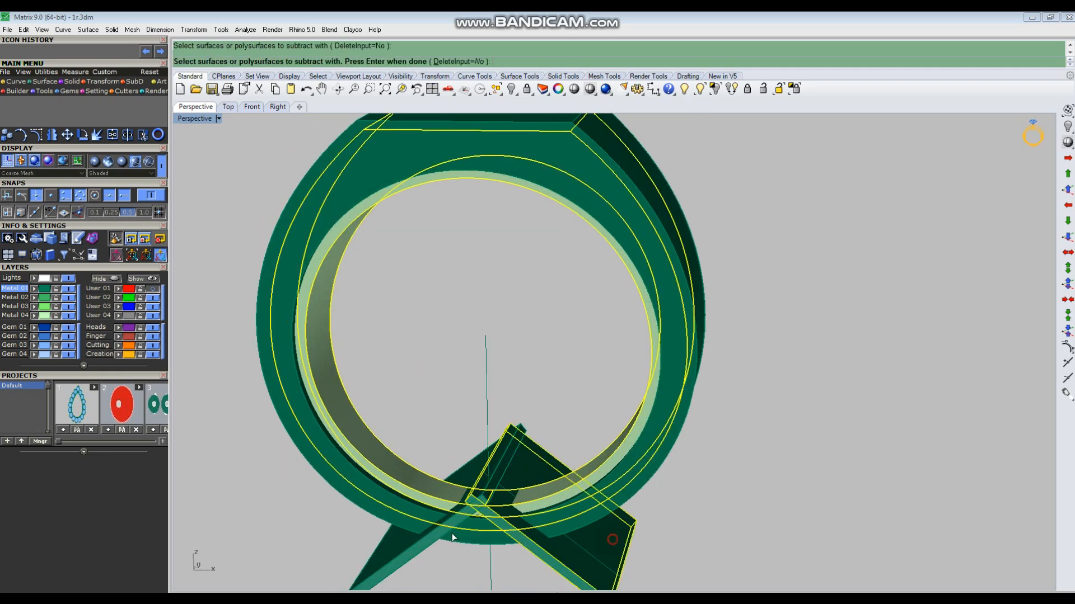
left_click(421, 548)
key("Return")
Delete the inner ring's separated bottom segment and the two diagonal cutter solids
right_click_drag(462, 548, 501, 479)
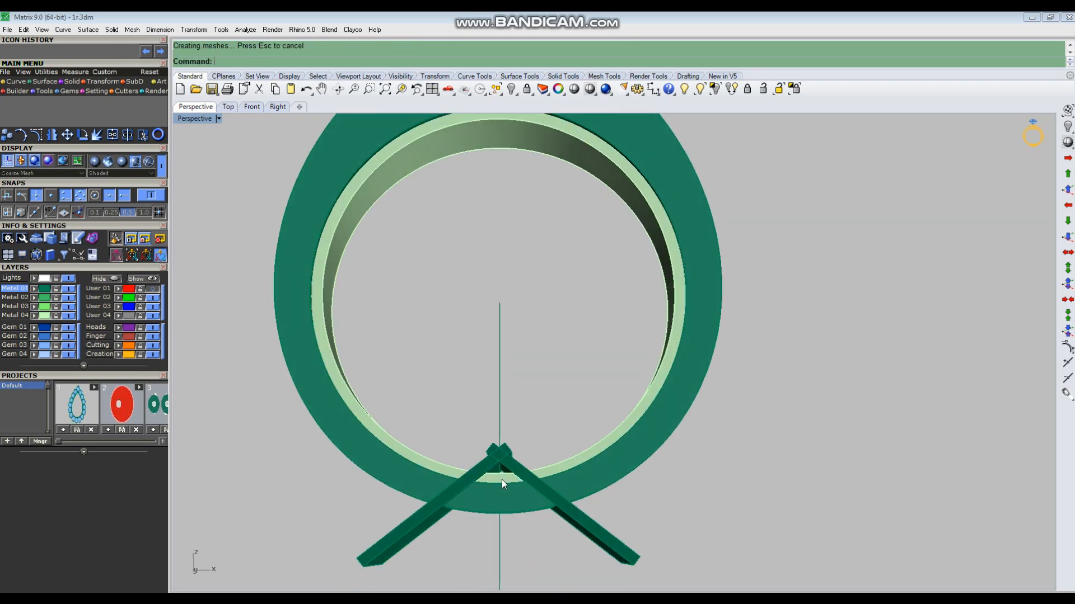
scroll(502, 481, "up", 6)
left_click(508, 475)
key("Delete")
left_click(523, 441)
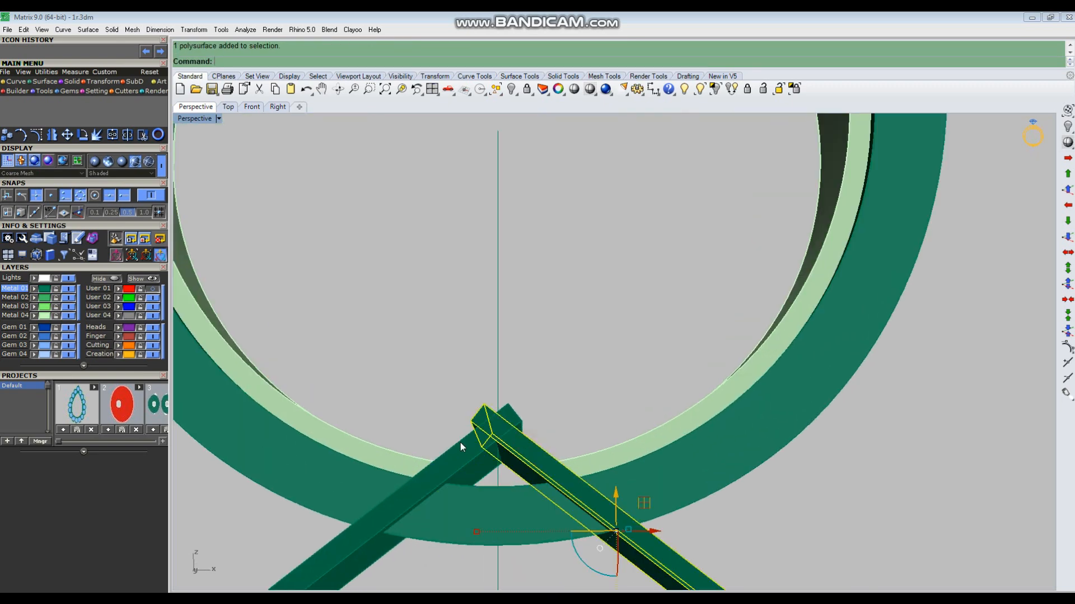
left_click(460, 442, "shift")
scroll(525, 400, "down", 3)
key("Delete")
right_click_drag(547, 428, 469, 434)
scroll(549, 441, "up", 4)
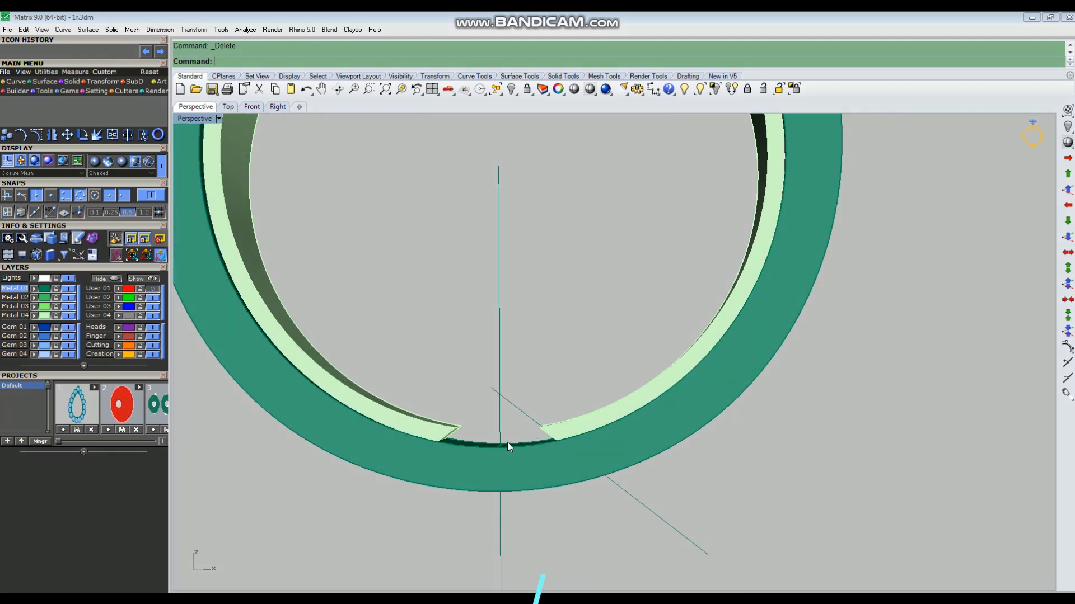
Delete the leftover diagonal construction line in the Front view and return to the Perspective view
key("ctrl+F2")
scroll(453, 330, "up", 1)
left_click(452, 326)
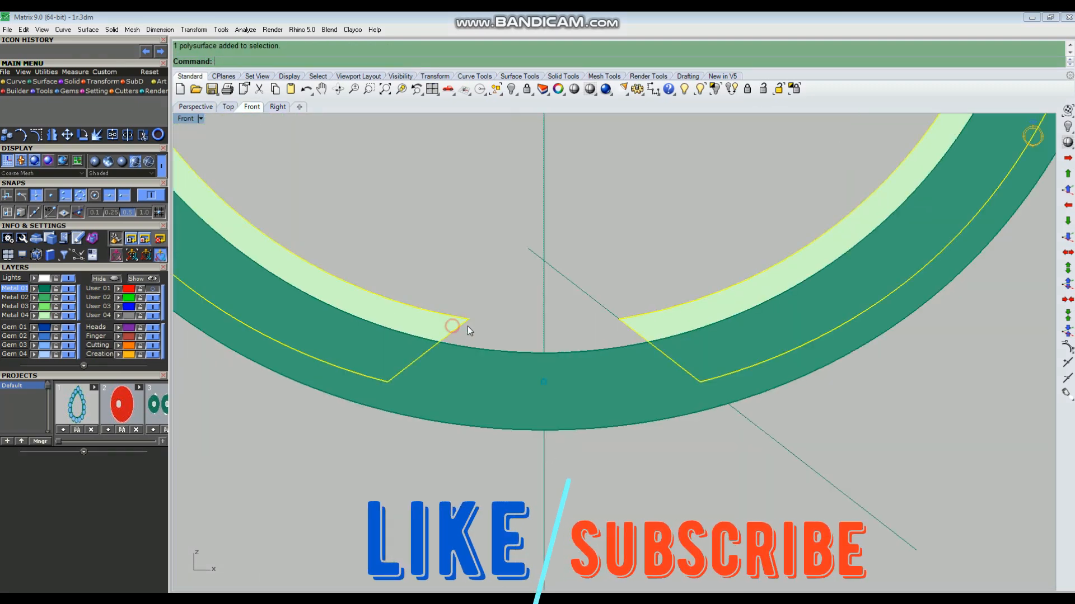
left_click(601, 309)
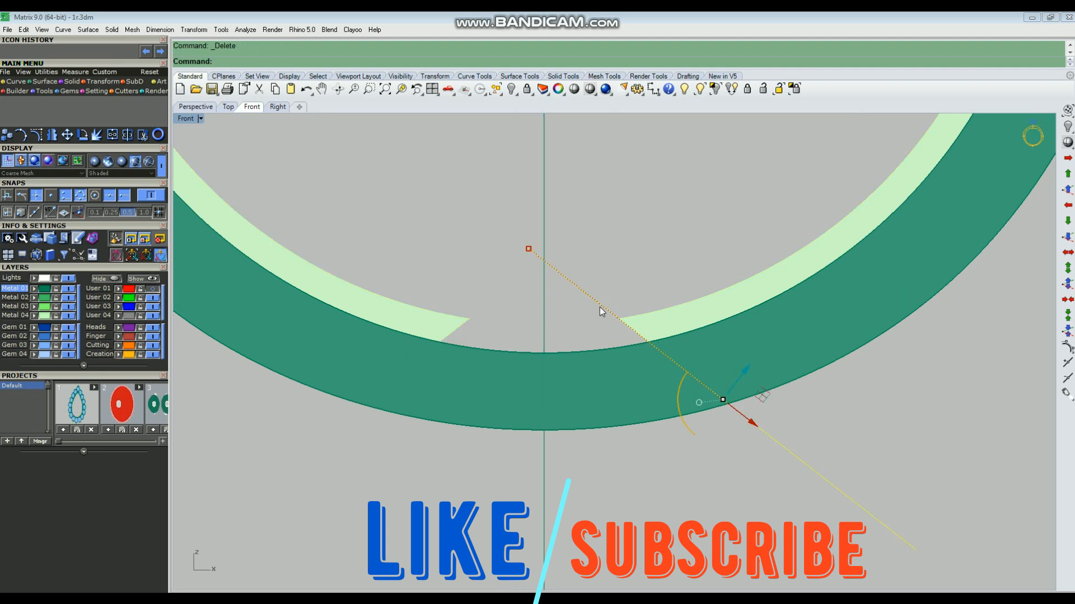
scroll(595, 364, "down", 5)
key("ctrl+F3")
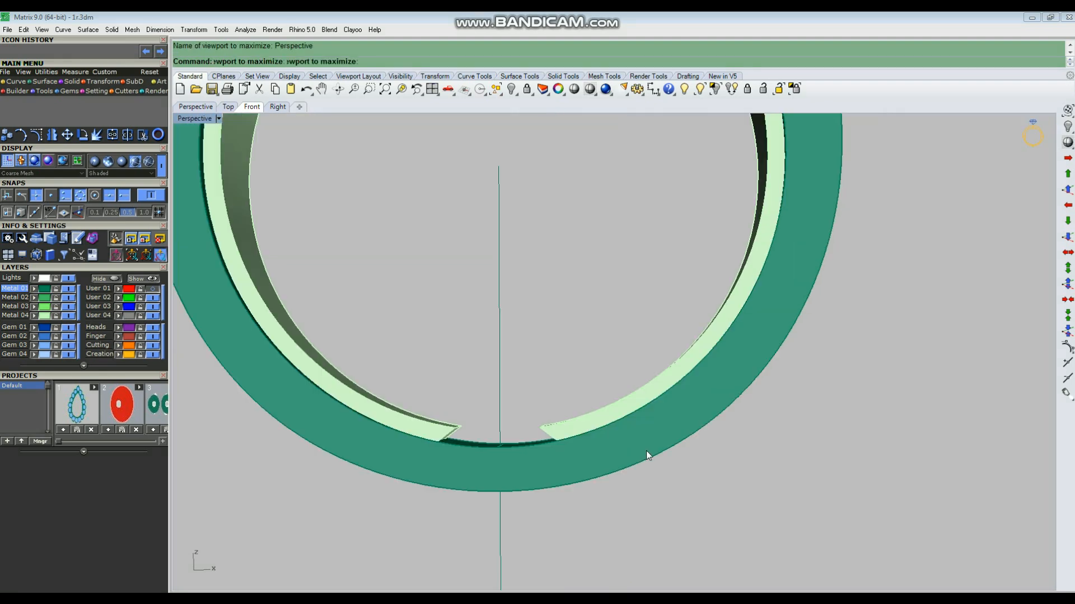
Move the opened inner ring a distance of 20 to the left of the outer ring
scroll(646, 452, "down", 6)
left_click(624, 431)
scroll(624, 432, "down", 4)
right_click_drag(624, 432, 656, 461)
type("m")
key("Return")
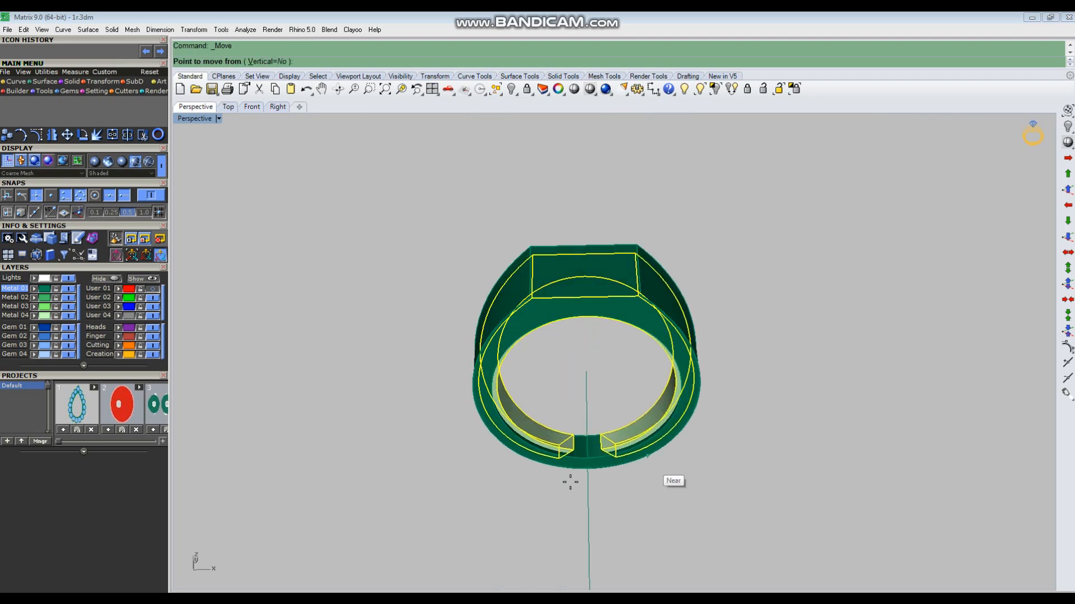
left_click(558, 490)
type("20")
key("Return")
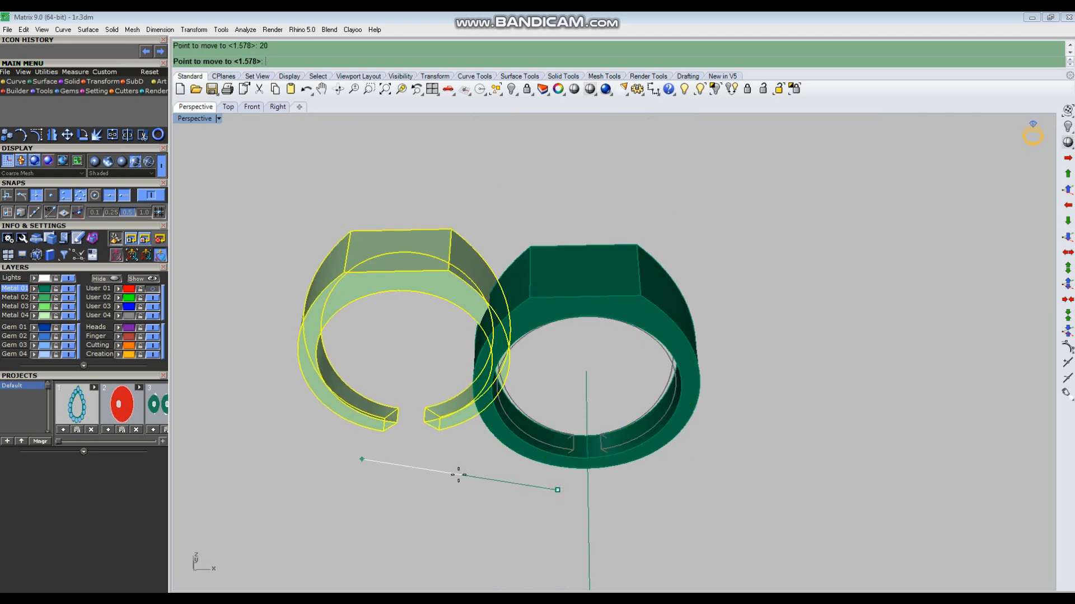
left_click(454, 474)
key("Escape")
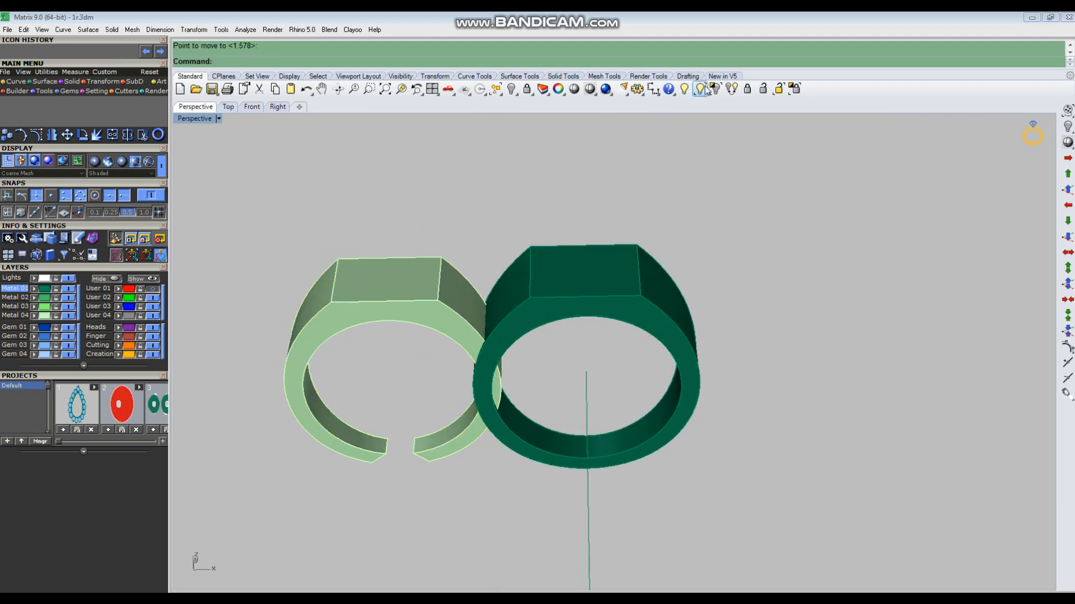
Show only the hidden uncut inner ring again inside the outer ring
left_click(704, 89)
left_click(628, 311)
right_click(628, 312)
right_click_drag(711, 412, 671, 421)
scroll(617, 418, "up", 4)
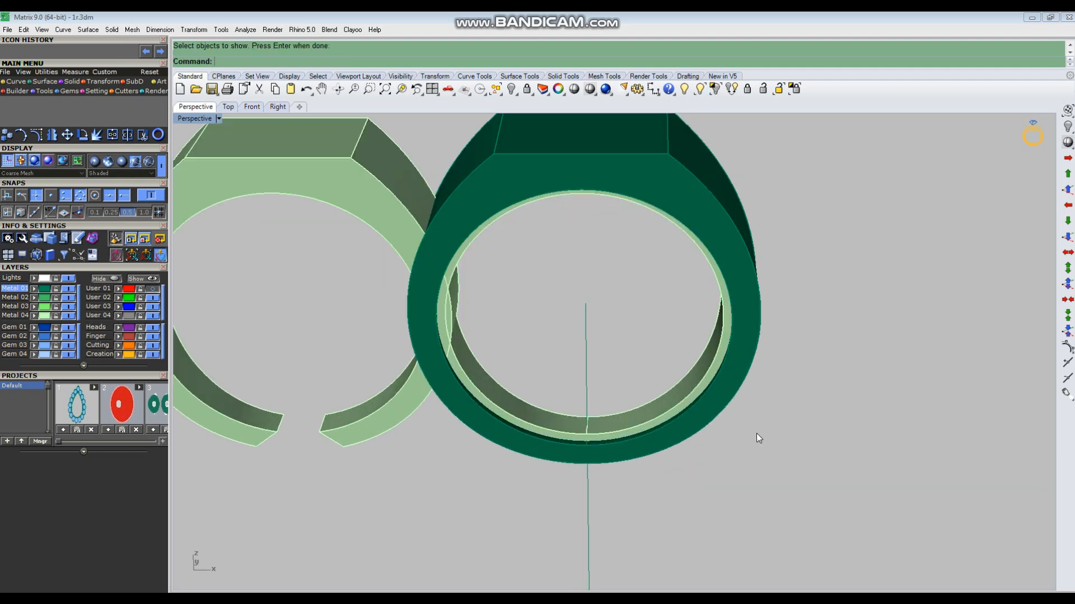
scroll(756, 433, "down", 4)
scroll(463, 433, "up", 6)
scroll(695, 424, "down", 5)
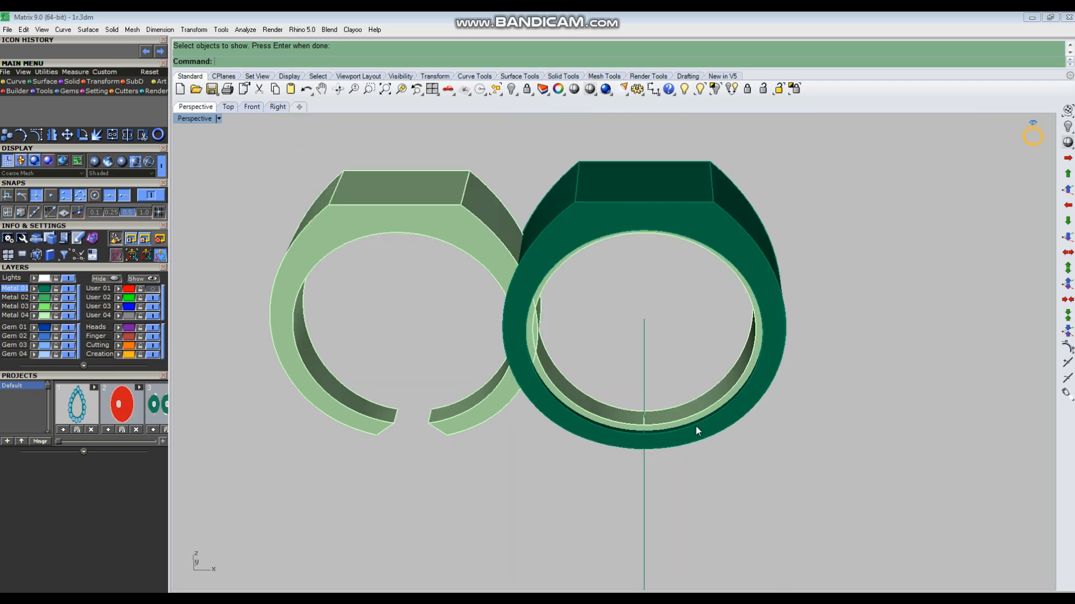
scroll(667, 418, "up", 5)
left_click(666, 411)
type("ce")
key("Return")
type("b")
key("Return")
key("Return")
key("Return")
key("Return")
right_click_drag(667, 413, 663, 440)
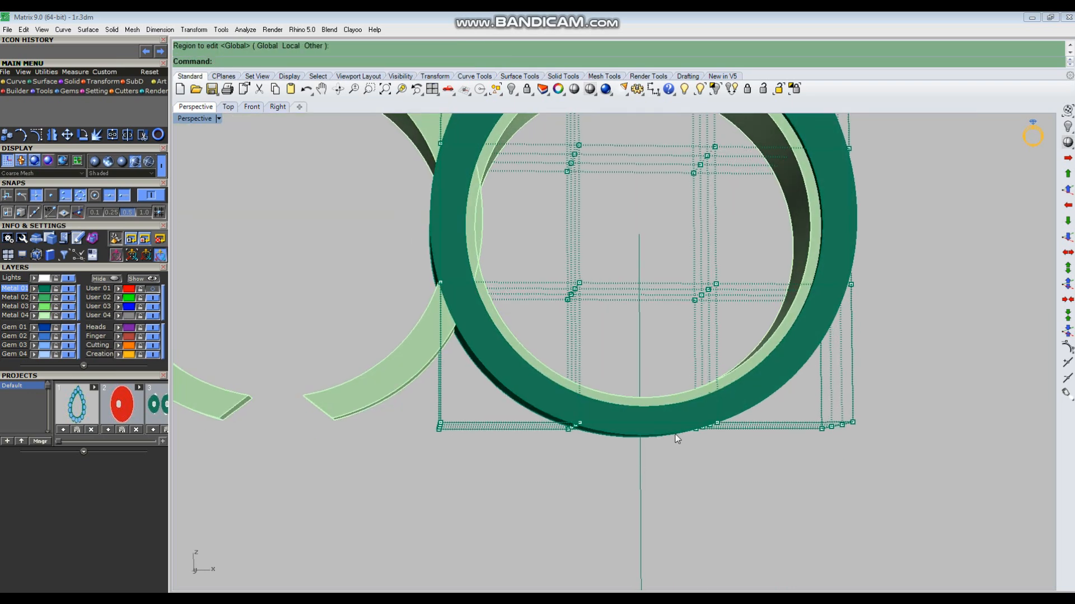
left_click(825, 418)
key("Delete")
right_click_drag(775, 416, 701, 446)
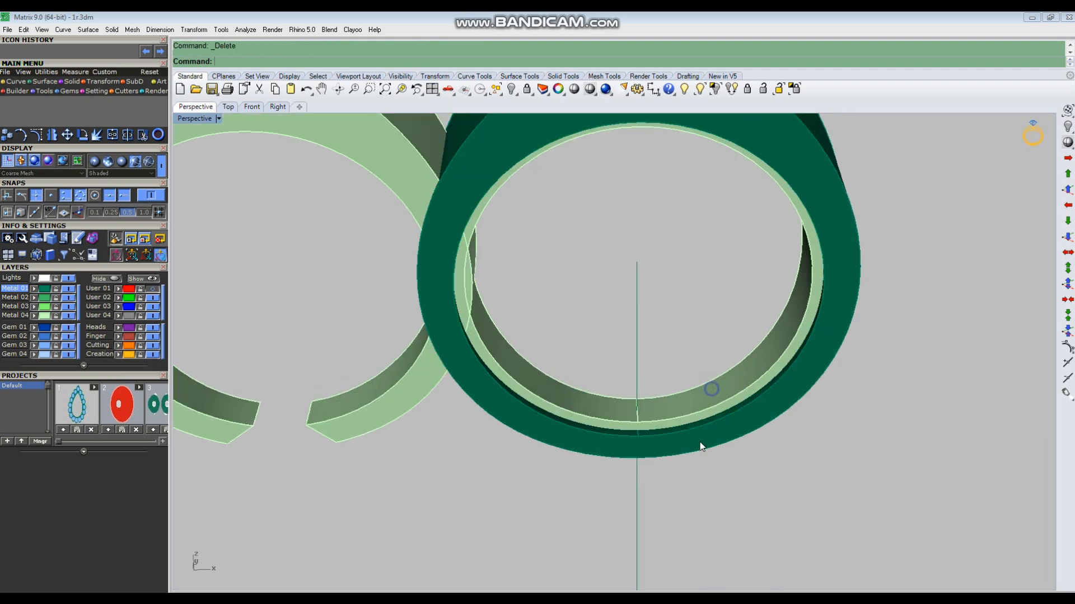
Cage-edit the uncut inner ring with a CPlane bounding box, setting the X and Y point counts to 5
type("ce")
key("Return")
type("b")
key("Return")
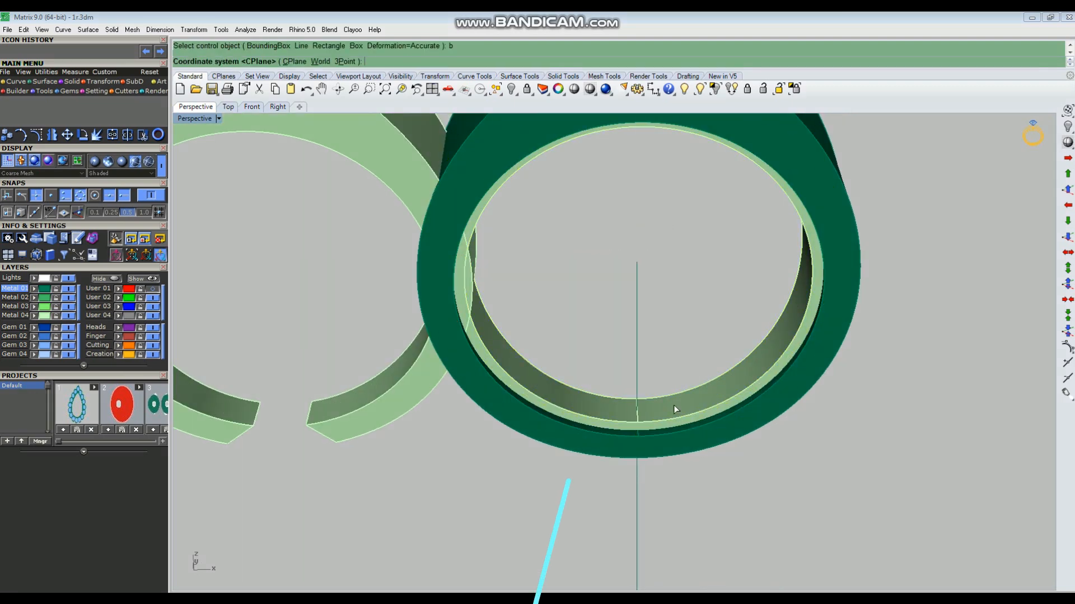
type("c")
key("Return")
left_click(246, 61)
type("5")
key("Return")
left_click(295, 61)
type("5")
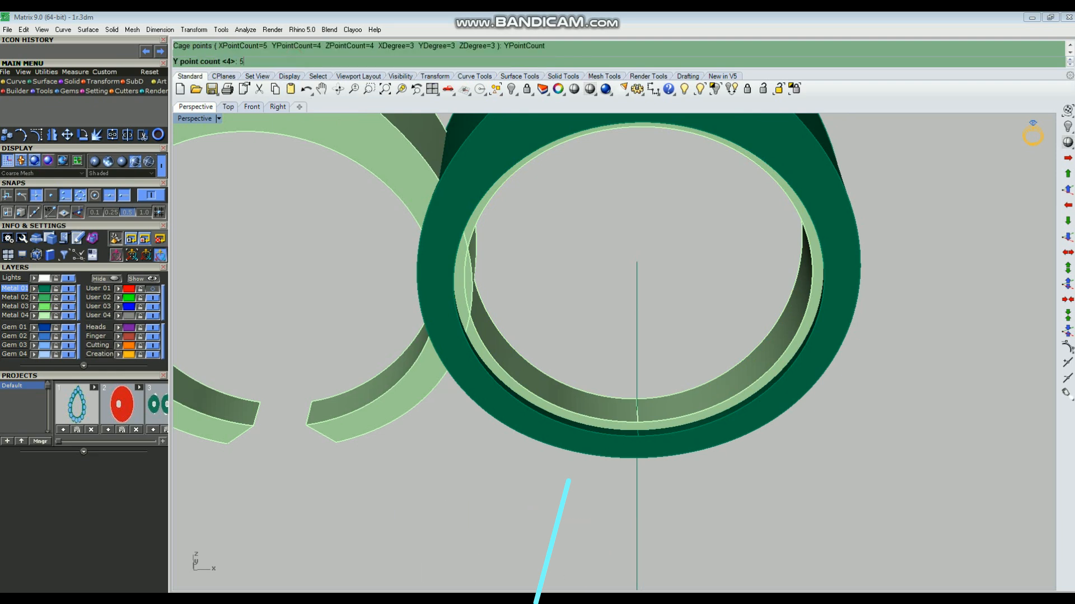
key("Return")
key("Return")
key("Return")
Raise the bottom-centre cage points to pull the inner ring's bottom up from the outer ring's bore
right_click_drag(683, 510, 682, 440)
left_click_drag(602, 477, 662, 336)
scroll(640, 434, "up", 3)
right_click_drag(679, 387, 676, 396)
left_click_drag(633, 330, 635, 312)
left_click_drag(651, 429, 648, 407)
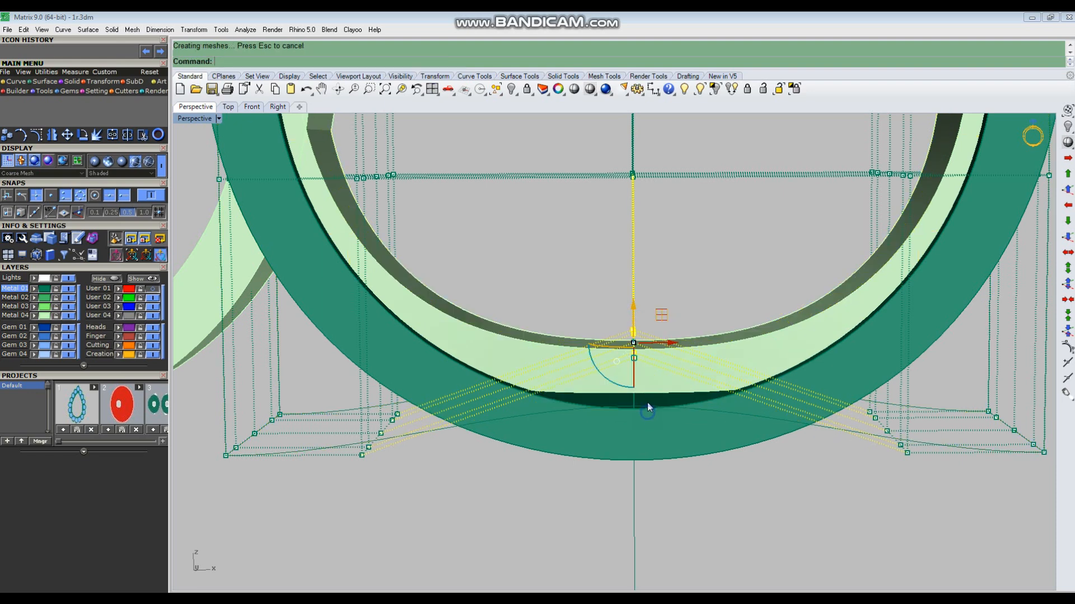
right_click_drag(674, 450, 676, 432)
right_click_drag(633, 394, 620, 406)
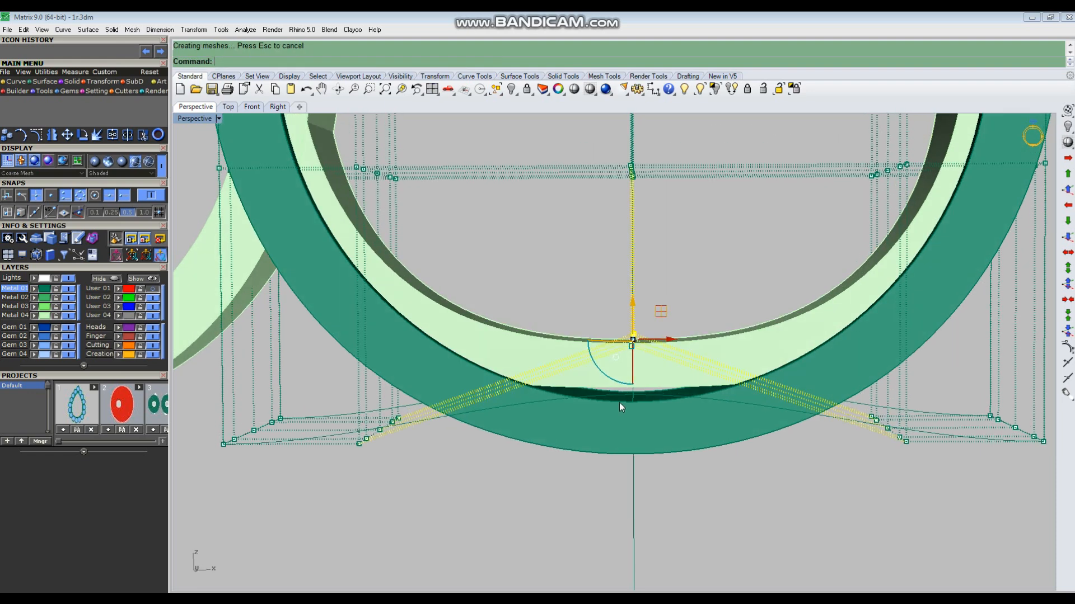
In the Front view, copy the vertical centre line to both sides of the ring's bottom as symmetrical width guides
key("ctrl+F2")
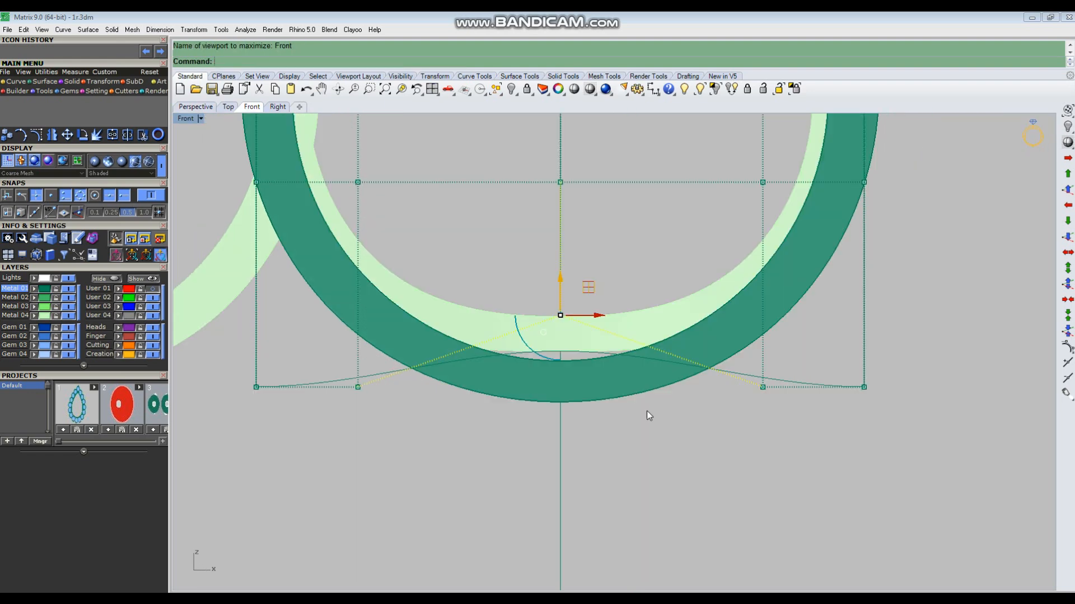
scroll(646, 411, "down", 2)
left_click(590, 450)
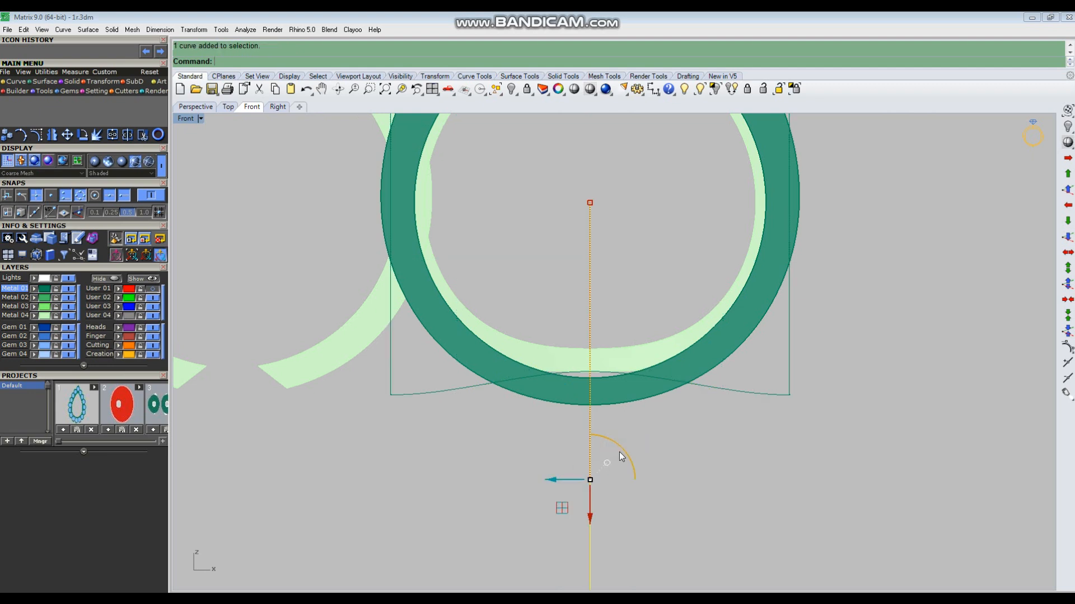
right_click(658, 444)
left_click(670, 442)
right_click(552, 443)
left_click(533, 435)
key("Escape")
scroll(539, 375, "up", 2)
left_click(543, 467)
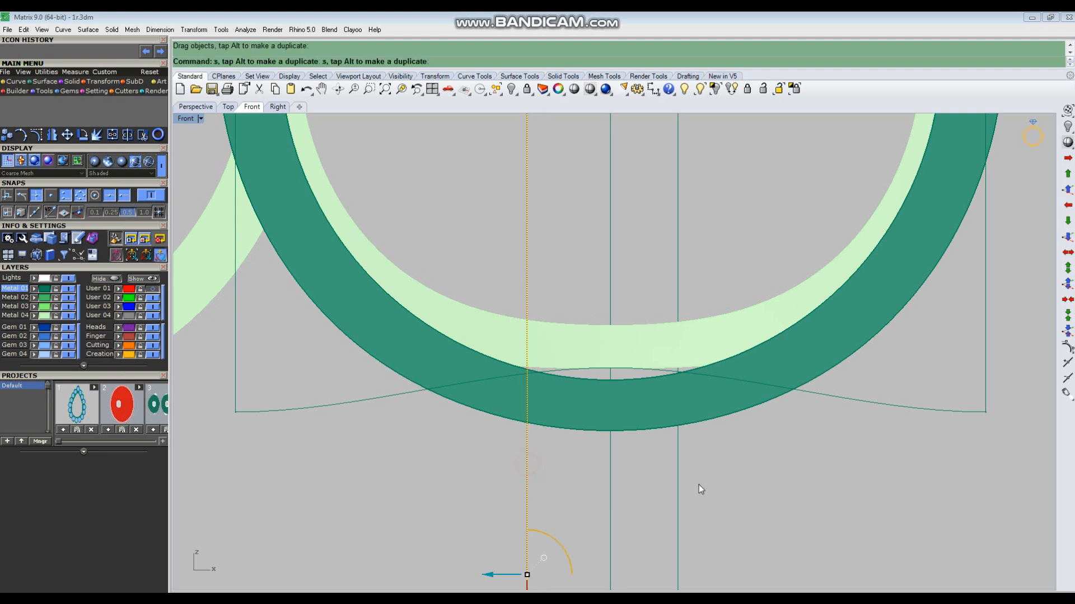
left_click(677, 481, "shift")
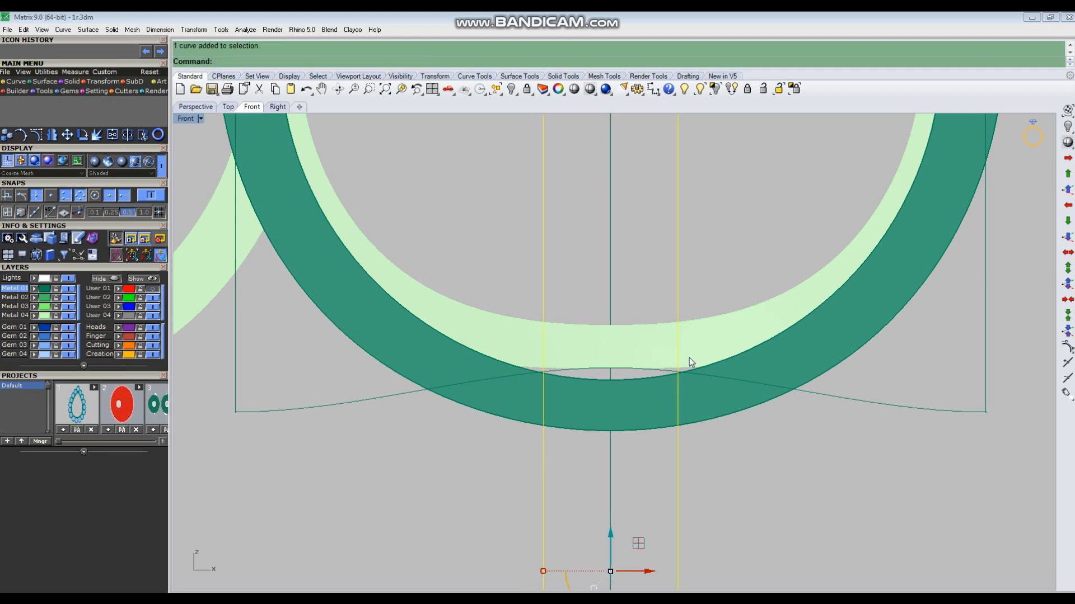
scroll(523, 367, "up", 2)
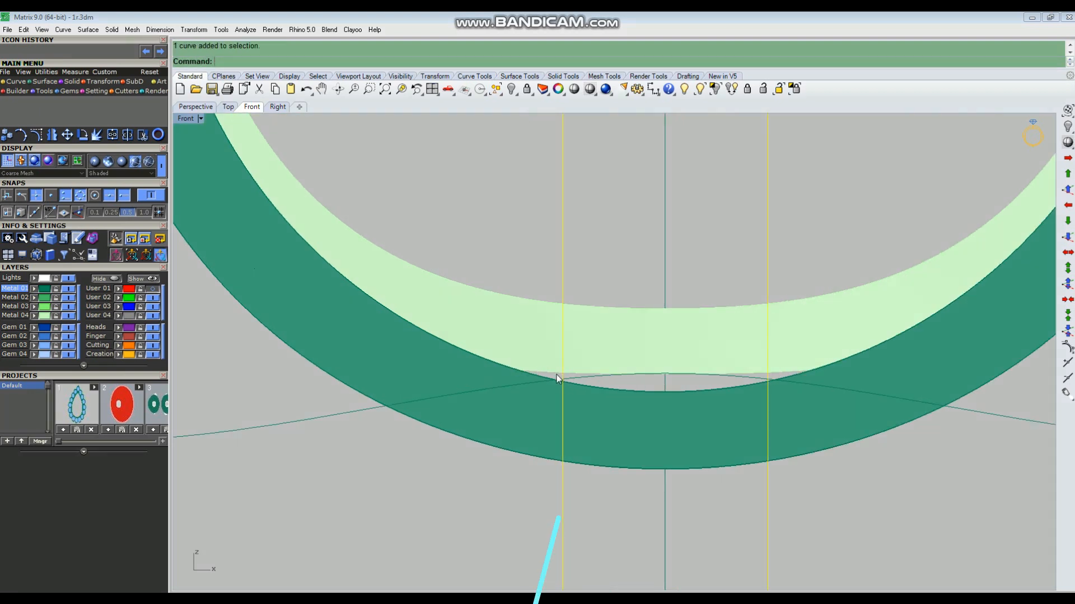
Turn the cage points back on and lower the bottom-centre ones slightly so the exposed gap fits between the guides
scroll(550, 374, "down", 6)
left_click_drag(866, 382, 806, 422)
key("F10")
left_click(613, 341)
scroll(612, 315, "up", 2)
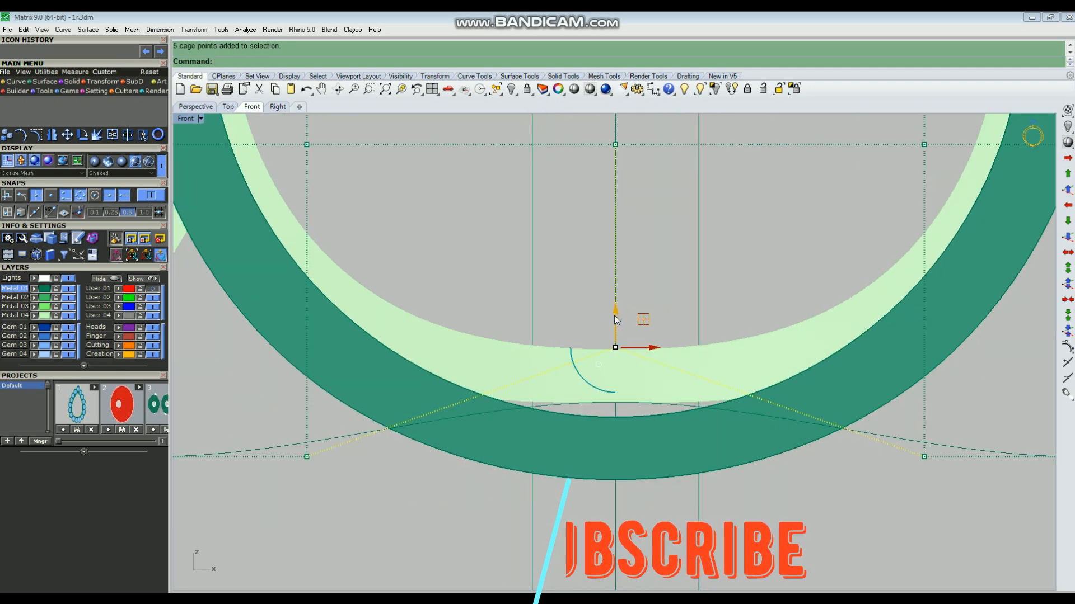
left_click_drag(614, 319, 615, 320)
scroll(672, 425, "down", 4)
key("Escape")
key("Escape")
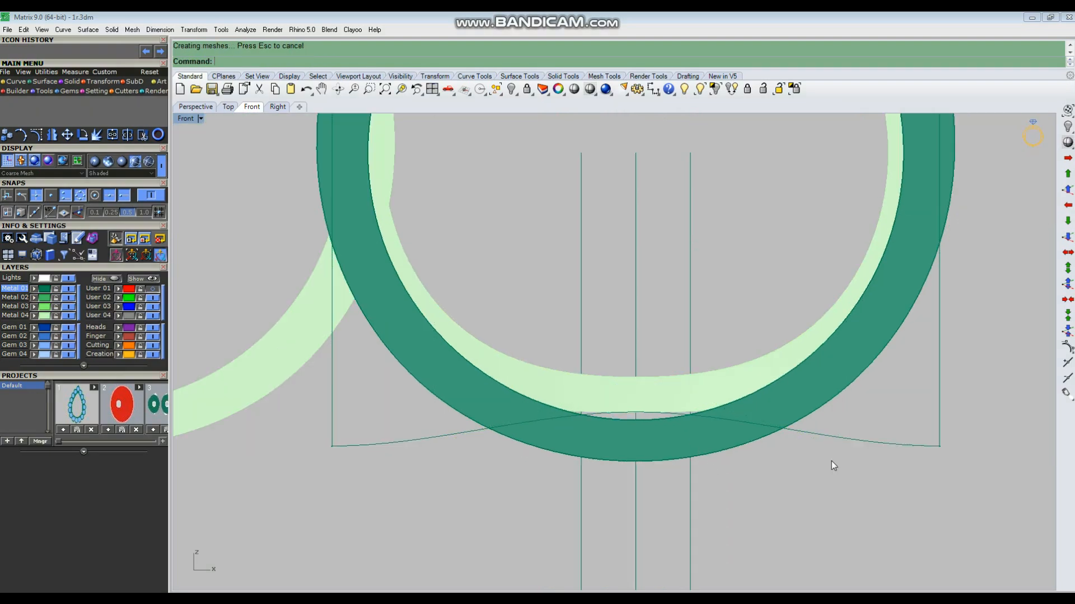
Delete the cage and the three vertical lines, and return to the Perspective view
left_click_drag(871, 426, 841, 467)
key("Delete")
left_click_drag(623, 526, 615, 528)
left_click_drag(588, 500, 533, 512, "shift")
key("Delete")
key("ctrl+F4")
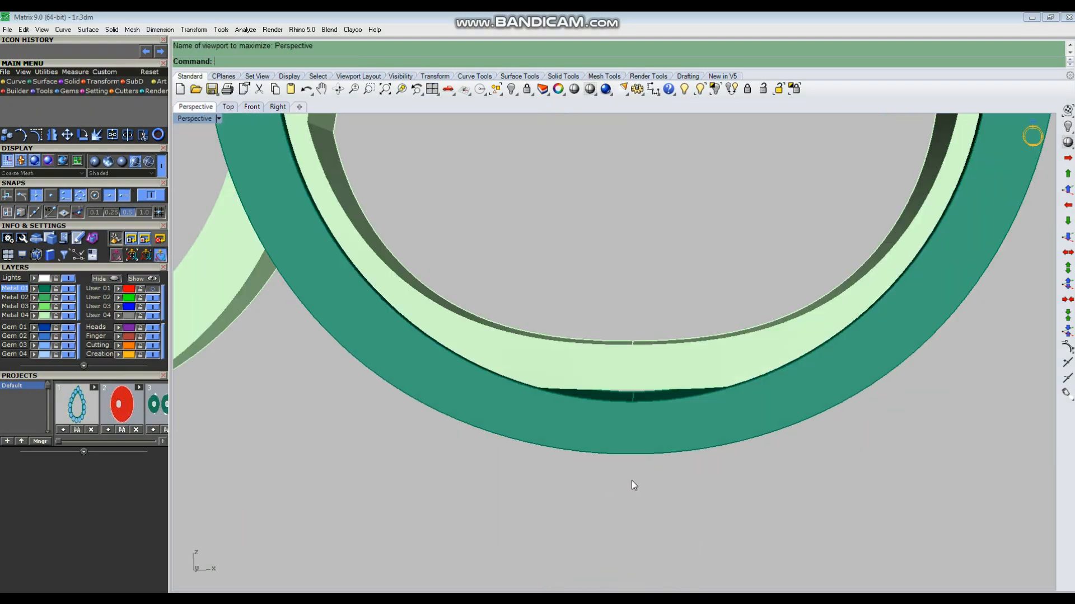
Copy the outer ring a distance of 20 to the left, around the opened inner ring
scroll(687, 434, "down", 8)
right_click_drag(635, 419, 698, 471)
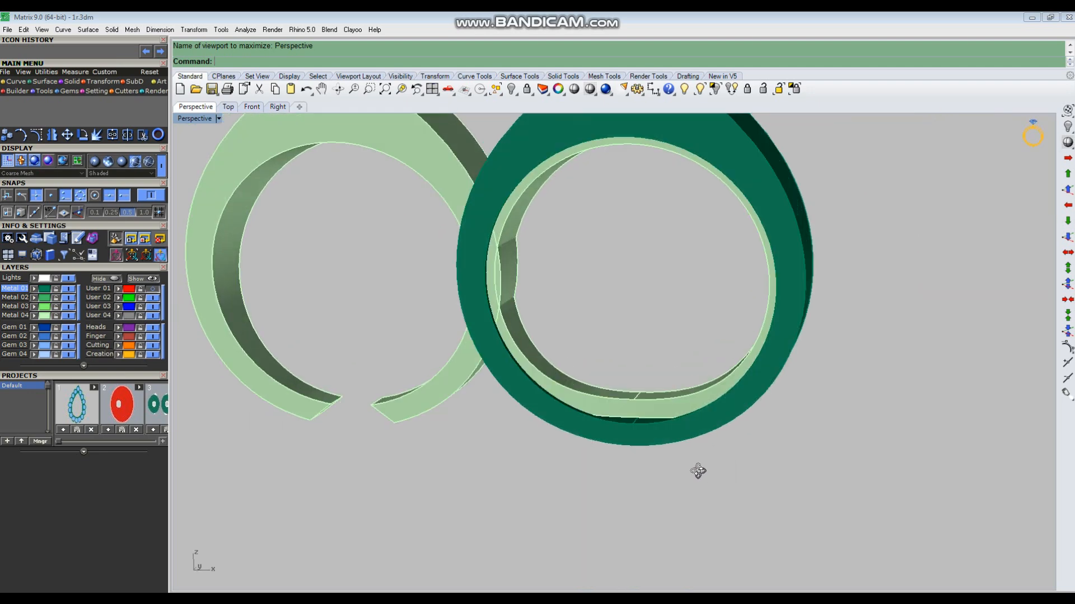
scroll(698, 470, "down", 6)
left_click(720, 292)
right_click_drag(706, 358, 693, 395)
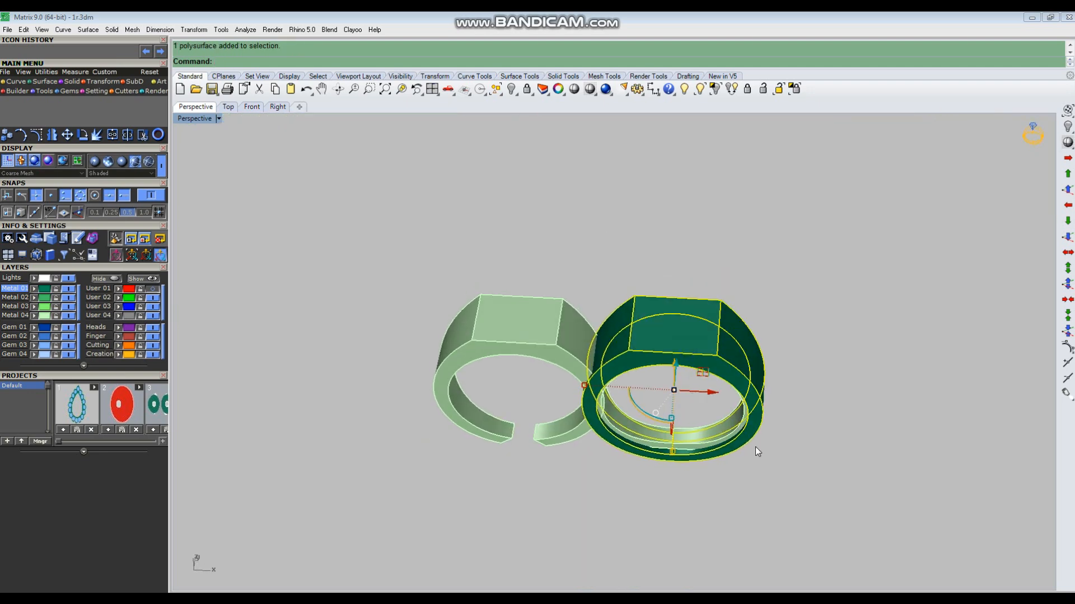
key("space")
left_click(812, 487)
type("20")
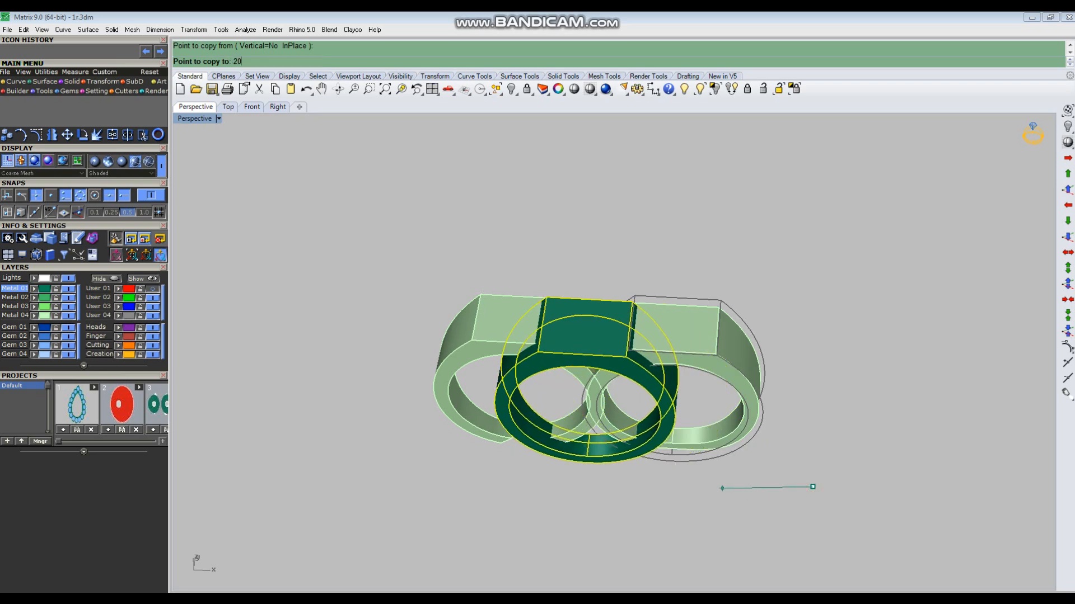
key("Return")
left_click(697, 482)
key("Return")
key("Escape")
Subtract the cage-edited inner ring from the original outer ring with Boolean Difference, keeping the cutter
scroll(714, 409, "up", 4)
right_click_drag(735, 499, 664, 466)
scroll(706, 461, "up", 4)
left_click(653, 457)
left_click(678, 385)
scroll(697, 398, "down", 4)
right_click_drag(723, 411, 706, 464)
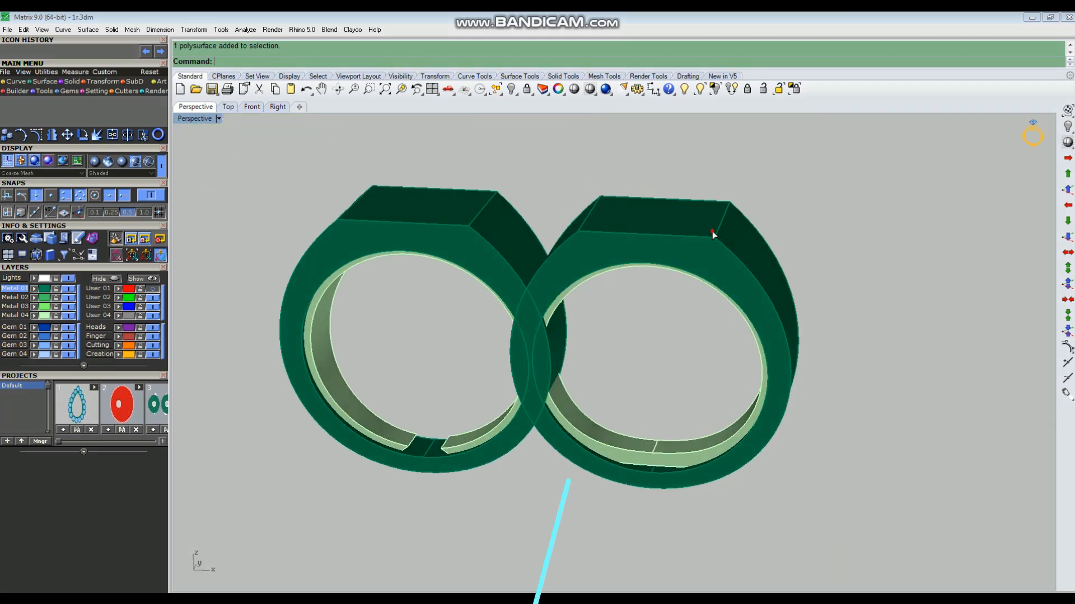
left_click(712, 231)
type("Bd")
key("Return")
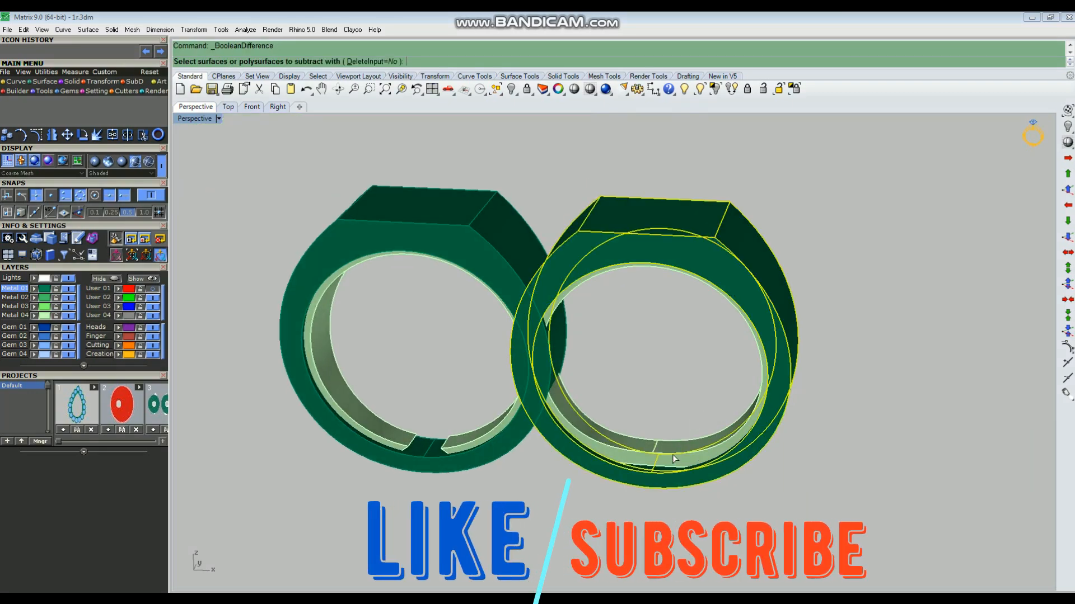
left_click(673, 456)
key("Return")
Move the original outer ring and its inner solid a distance of 20 to the right
left_click_drag(888, 322, 664, 409)
scroll(661, 411, "down", 4)
right_click_drag(728, 423, 756, 490)
type("m")
key("Return")
left_click(554, 491)
type("20")
key("Return")
left_click(822, 504)
key("Escape")
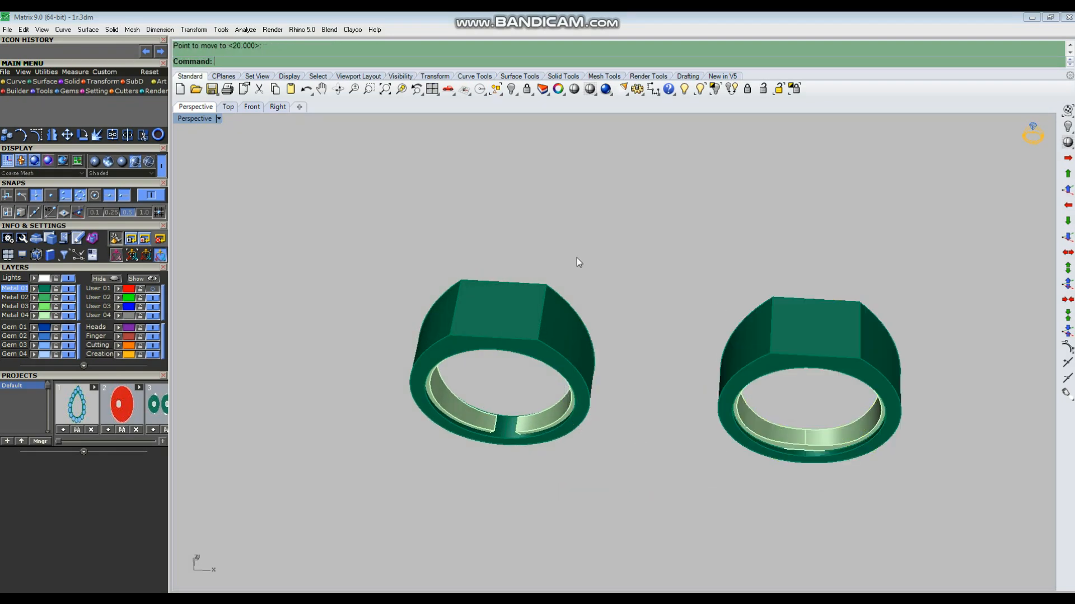
left_click_drag(579, 222, 468, 486)
right_click(468, 485)
left_click(465, 483)
right_click(526, 491)
key("Escape")
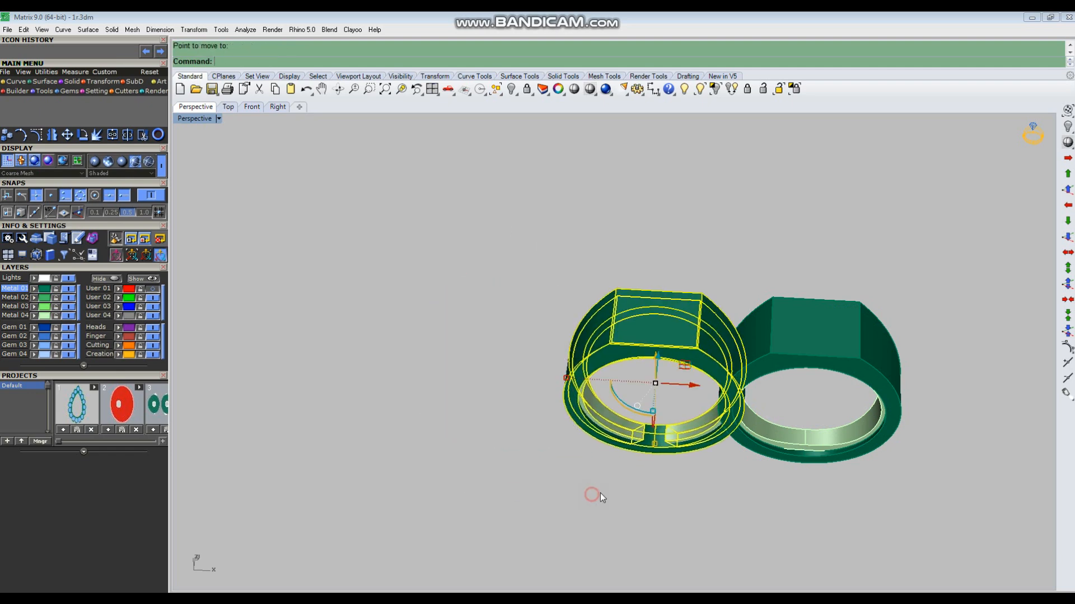
key("ctrl+z")
Subtract the opened inner ring from the copied outer ring with Boolean Difference, keeping the cutter
scroll(499, 441, "up", 3)
left_click(499, 444)
right_click_drag(499, 443, 544, 474)
type("b")
key("Return")
scroll(546, 439, "up", 4)
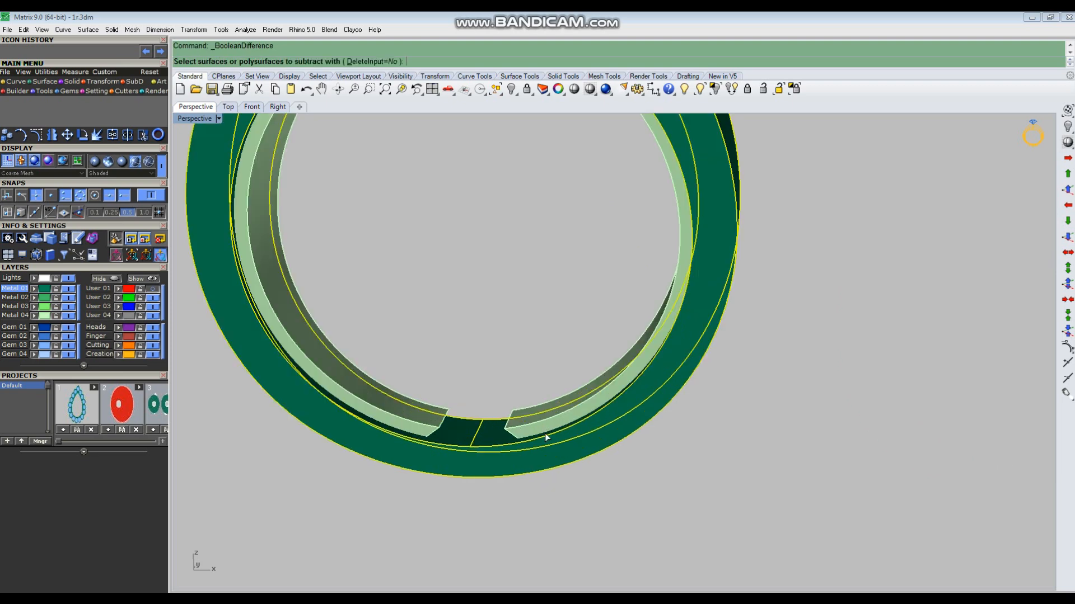
left_click(535, 408)
key("Return")
Hide the inner cutter solids of both rings
left_click(535, 408)
scroll(404, 424, "down", 9)
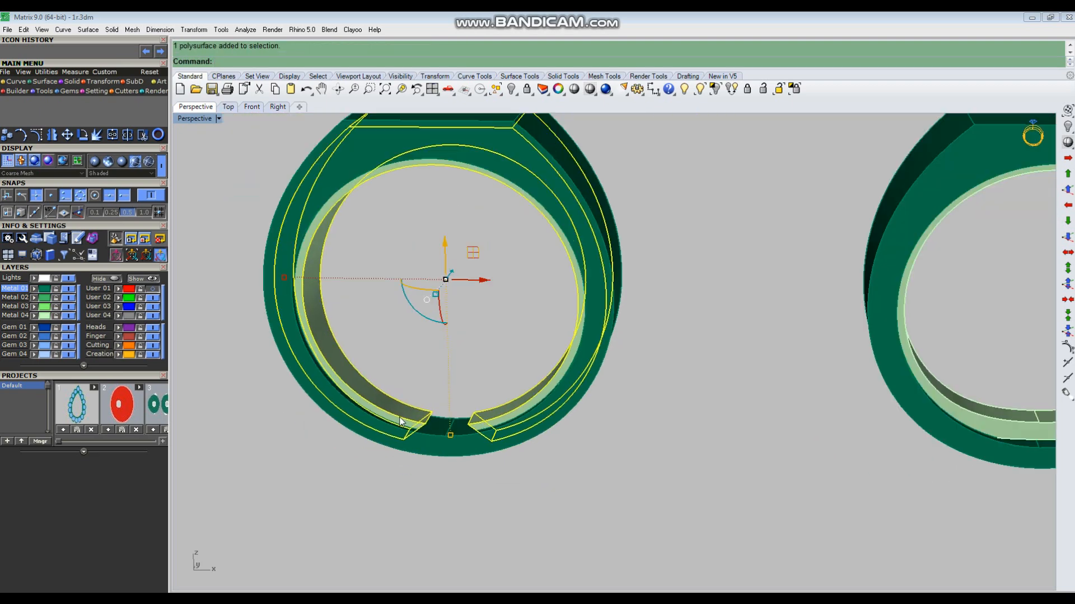
scroll(707, 436, "up", 3)
left_click(736, 418)
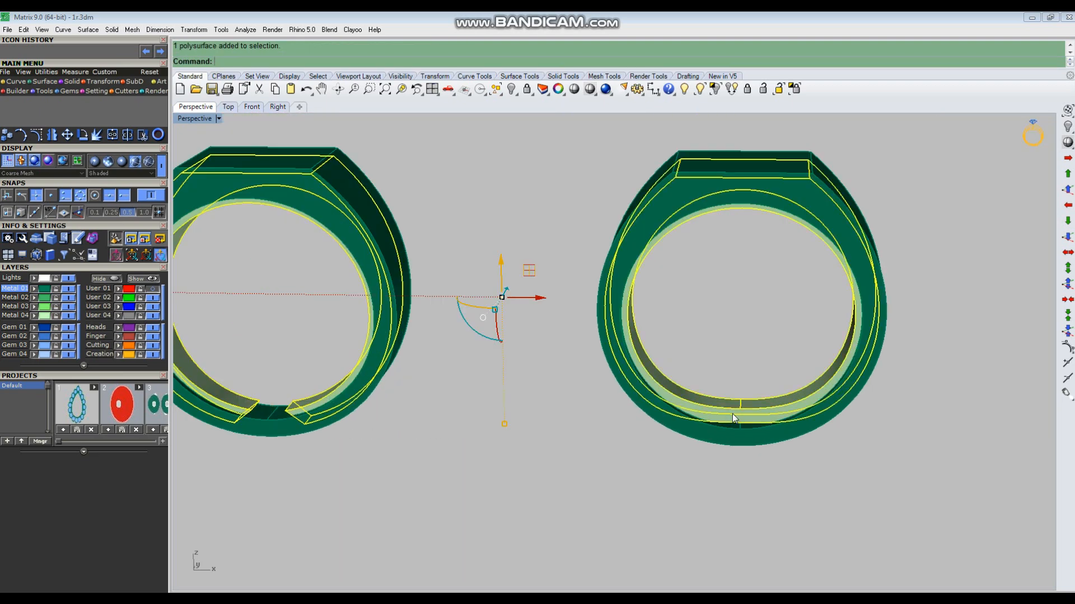
key("ctrl+h")
scroll(740, 412, "down", 3)
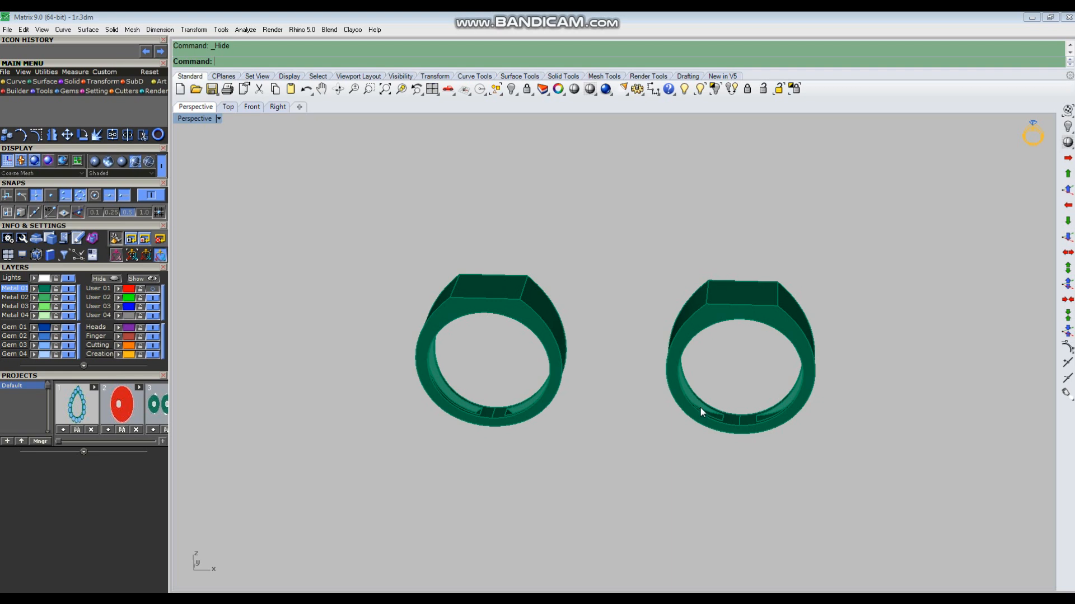
Examine the hollowed interior of the ring with the opened cut, from its solid bottom section to its flat head
key("ctrl+w")
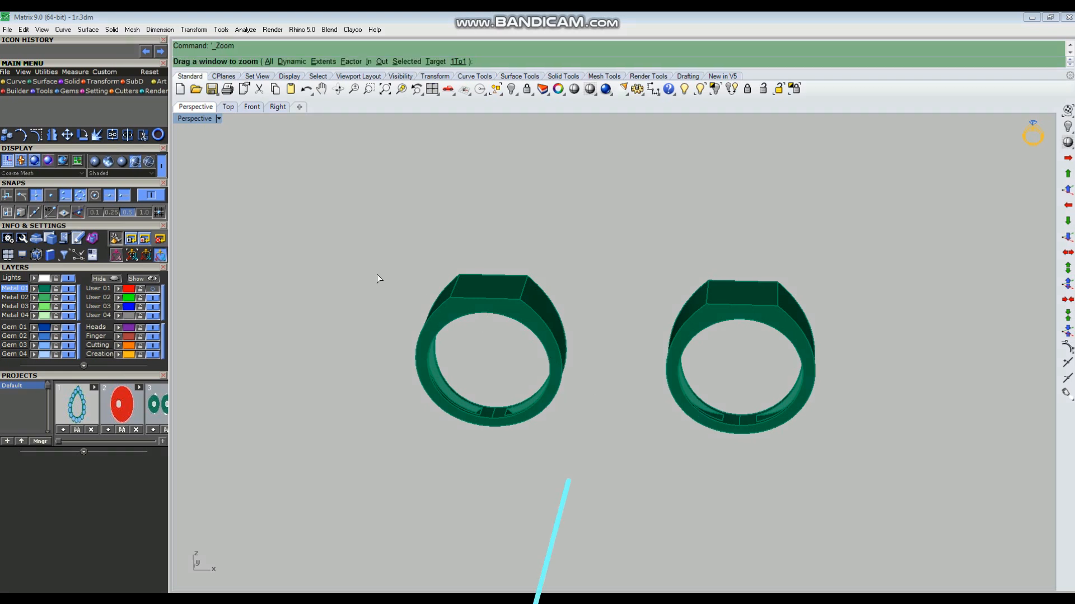
left_click_drag(377, 275, 654, 492)
right_click_drag(562, 439, 606, 417)
scroll(552, 429, "up", 2)
scroll(629, 466, "up", 3)
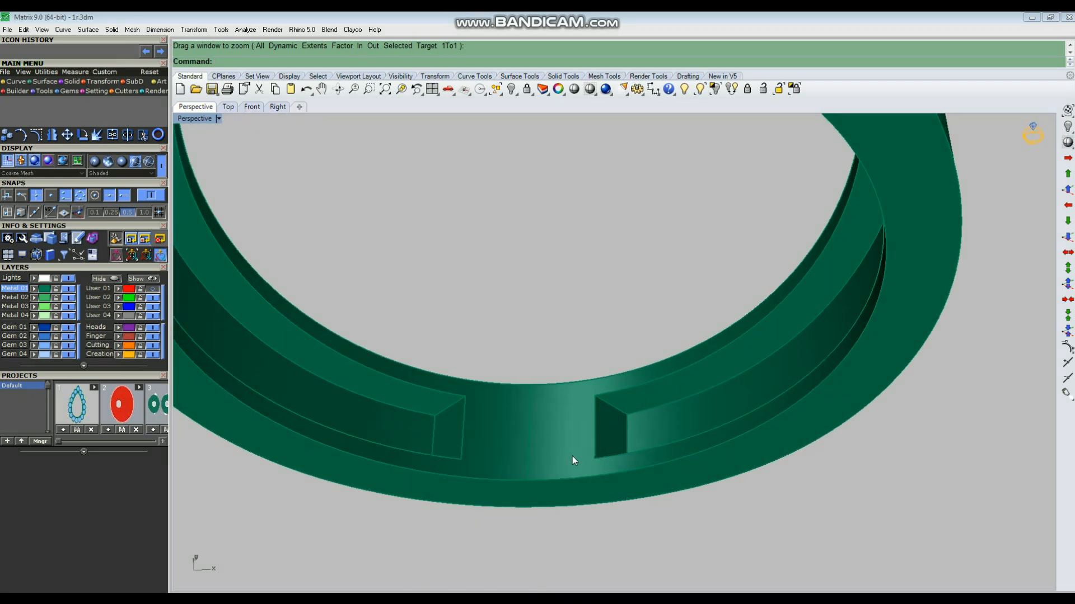
scroll(572, 456, "down", 9)
right_click_drag(641, 479, 624, 278)
scroll(576, 291, "up", 5)
right_click_drag(593, 350, 470, 220)
scroll(579, 415, "up", 6)
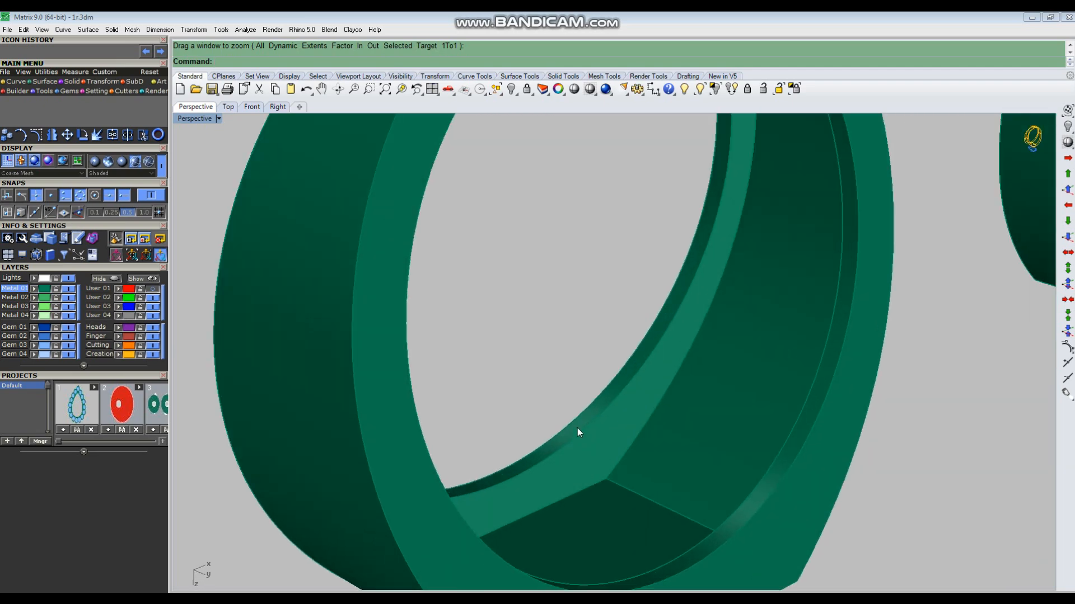
scroll(577, 425, "down", 4)
right_click_drag(619, 456, 543, 432)
scroll(542, 425, "up", 6)
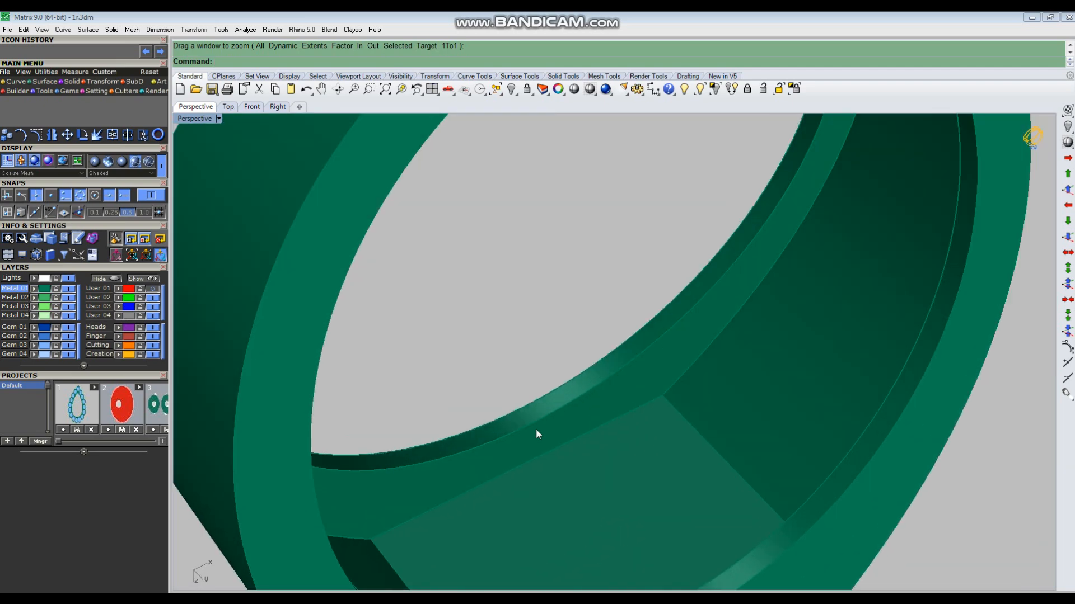
Measure the thickness of the narrow inner rim beside the recess in the ring's head
type("d")
key("Return")
left_click(528, 403)
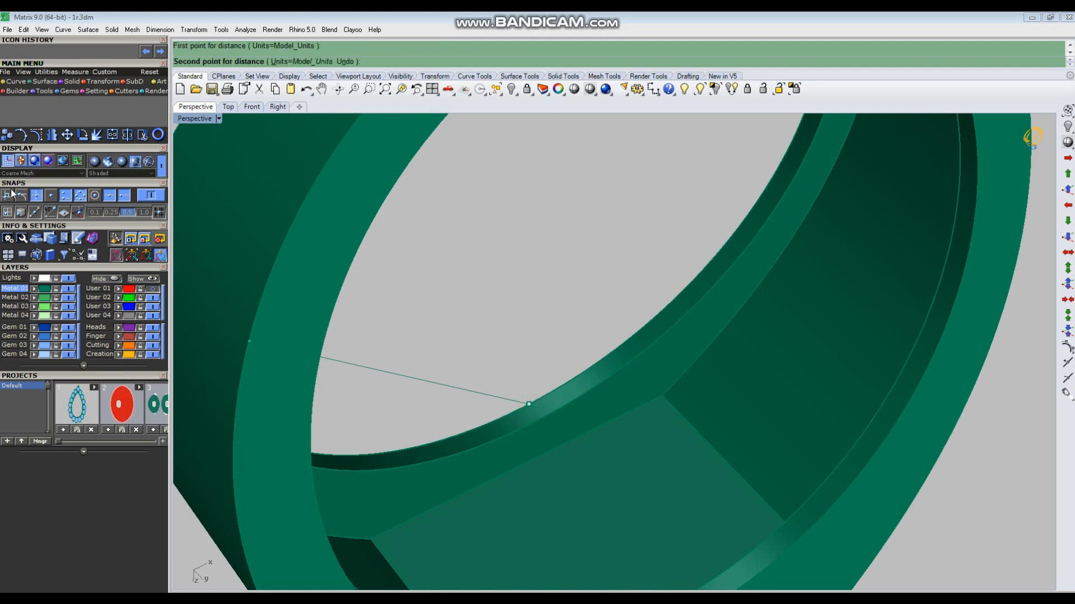
left_click(7, 195)
left_click(544, 415)
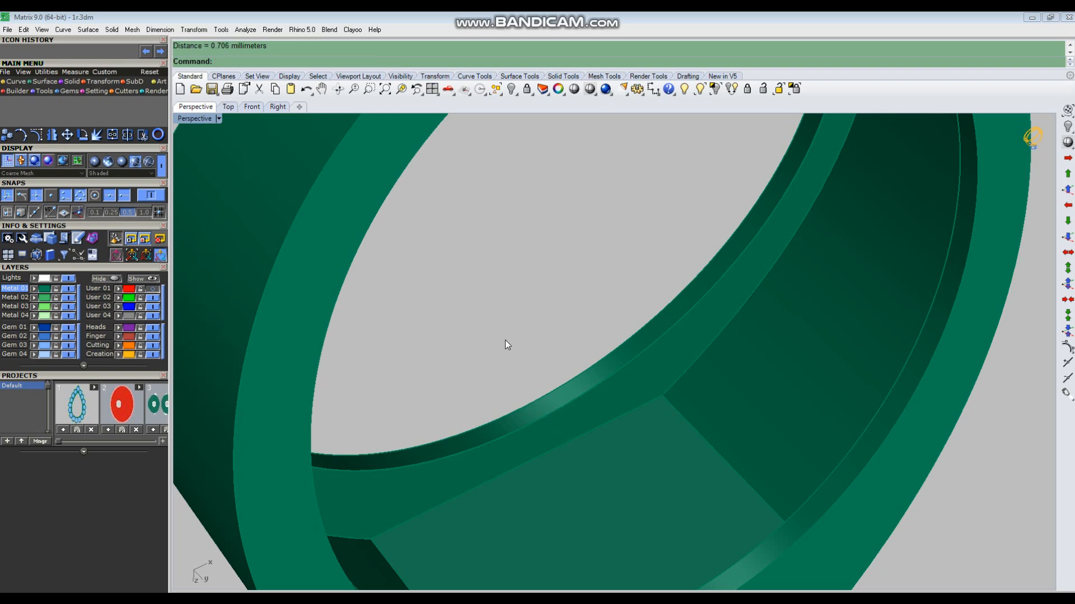
scroll(563, 334, "down", 5)
scroll(629, 329, "up", 3)
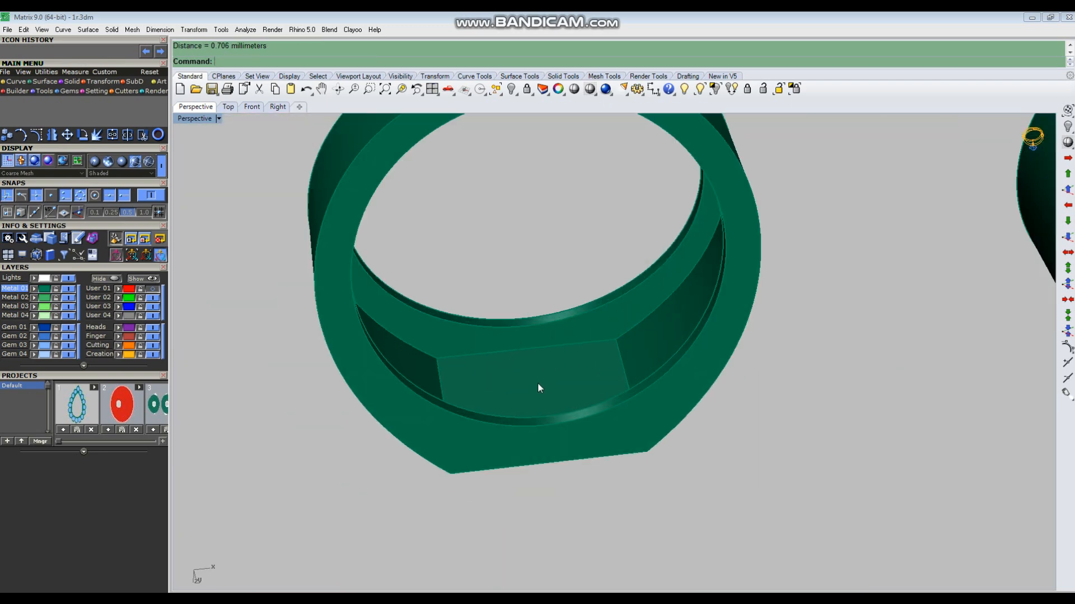
In the front view, draw a vertical line through the left ring's centre and shift it up to cross both head and bottom
right_click_drag(647, 353, 633, 417)
key("ctrl+F2")
key("ctrl+F3")
key("ctrl+F2")
scroll(643, 413, "down", 3)
scroll(631, 405, "down", 3)
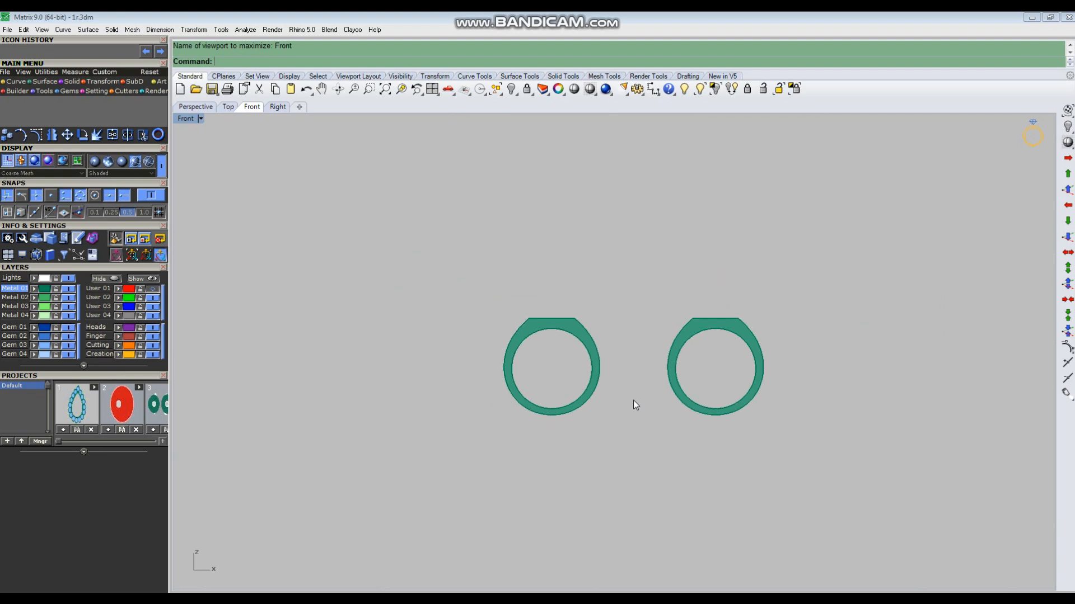
right_click(633, 401)
scroll(563, 338, "up", 2)
left_click(551, 313)
left_click(552, 525)
left_click(549, 396)
left_click_drag(548, 465, 549, 427)
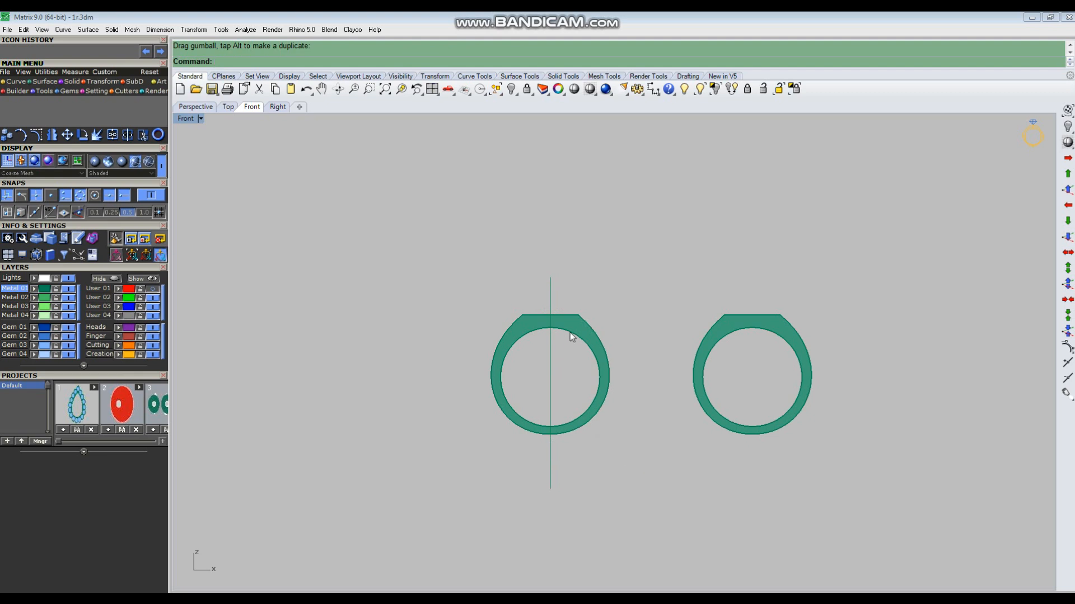
Wire-cut the left ring in two along the vertical line, keeping both halves, and hide its left half
left_click(550, 372)
type("Wr")
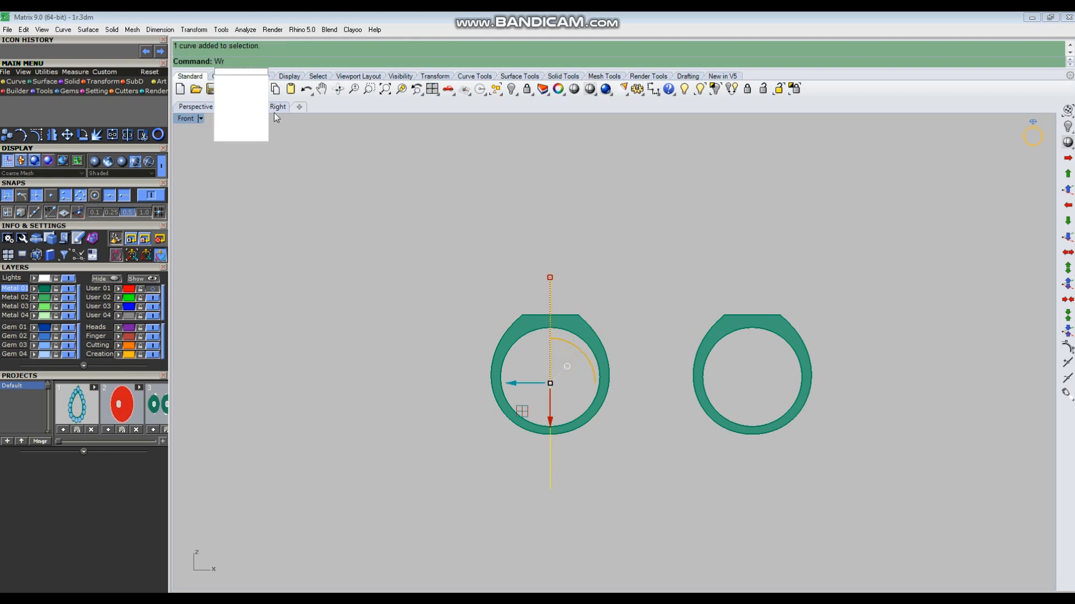
left_click(240, 124)
left_click(589, 333)
key("Return")
key("Return")
left_click_drag(546, 354, 427, 301)
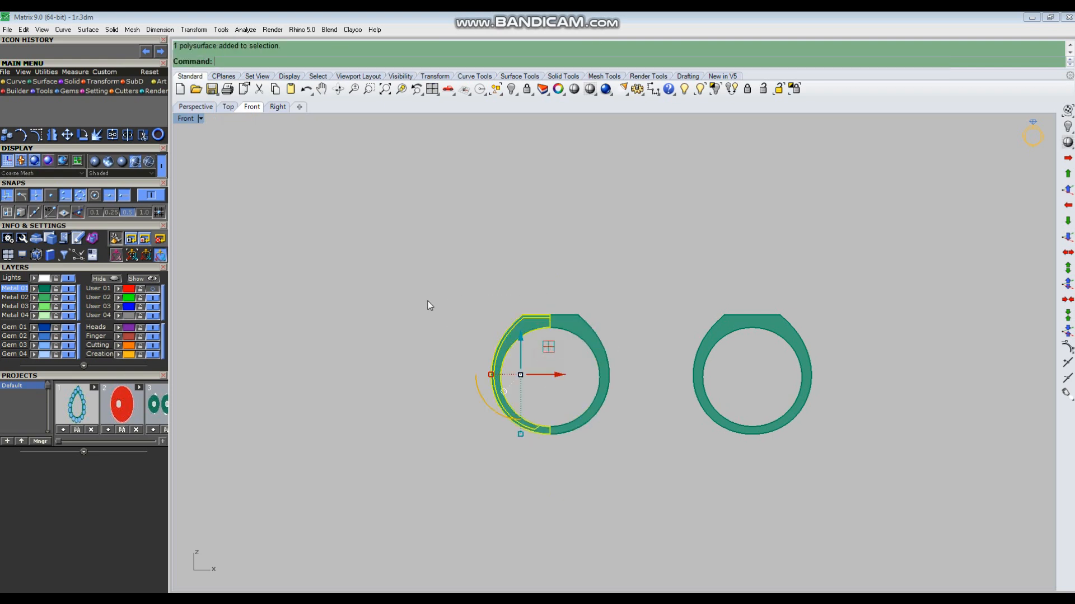
In the perspective view, measure the head's wall thickness on the cut face, from its outer top edge to the hollow
key("ctrl+F4")
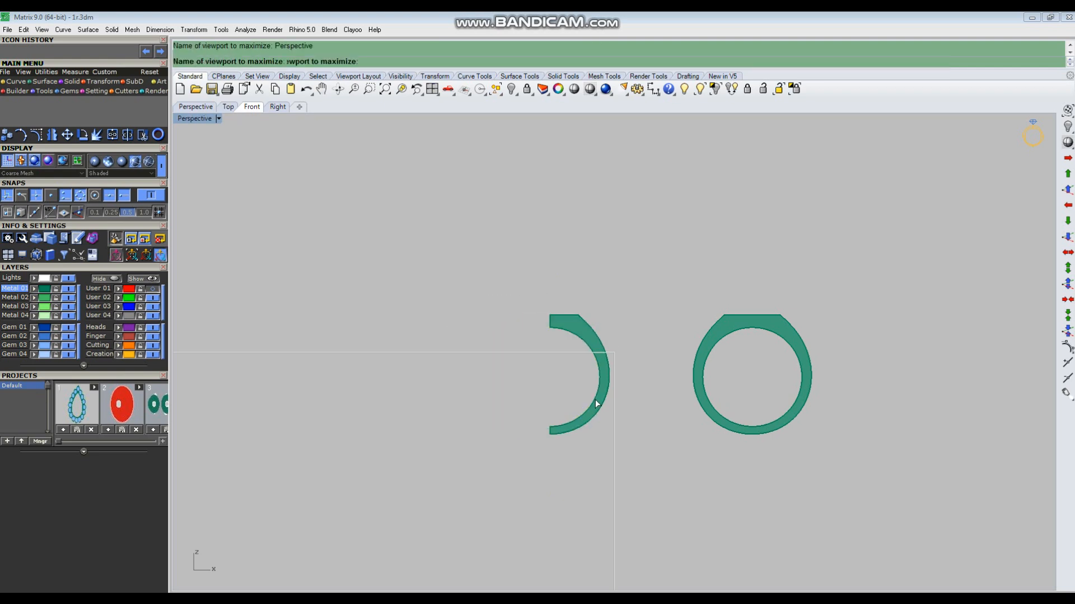
scroll(563, 330, "up", 3)
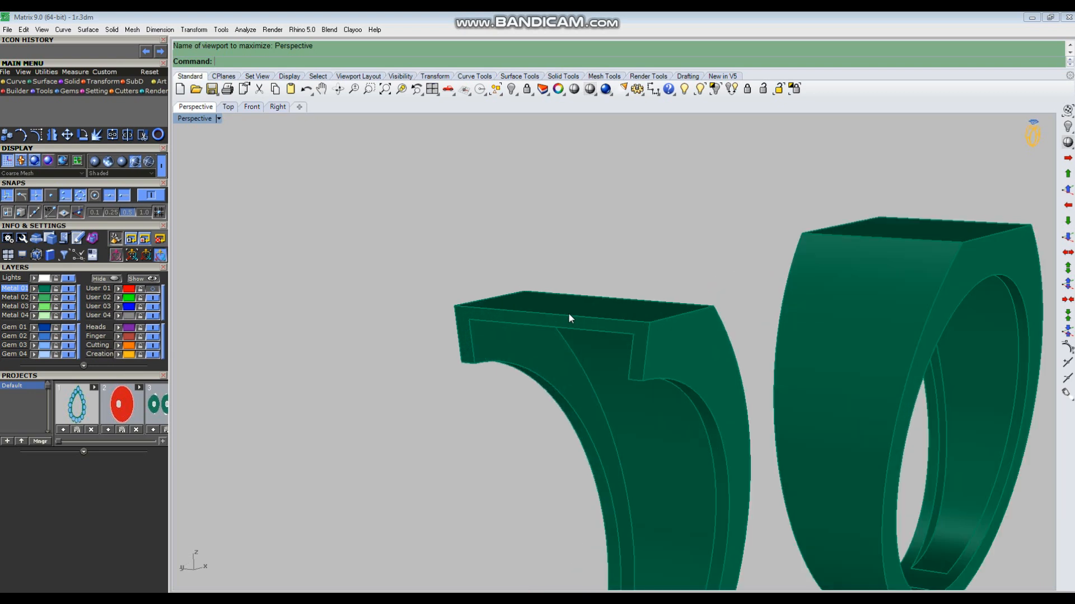
type("di")
key("Return")
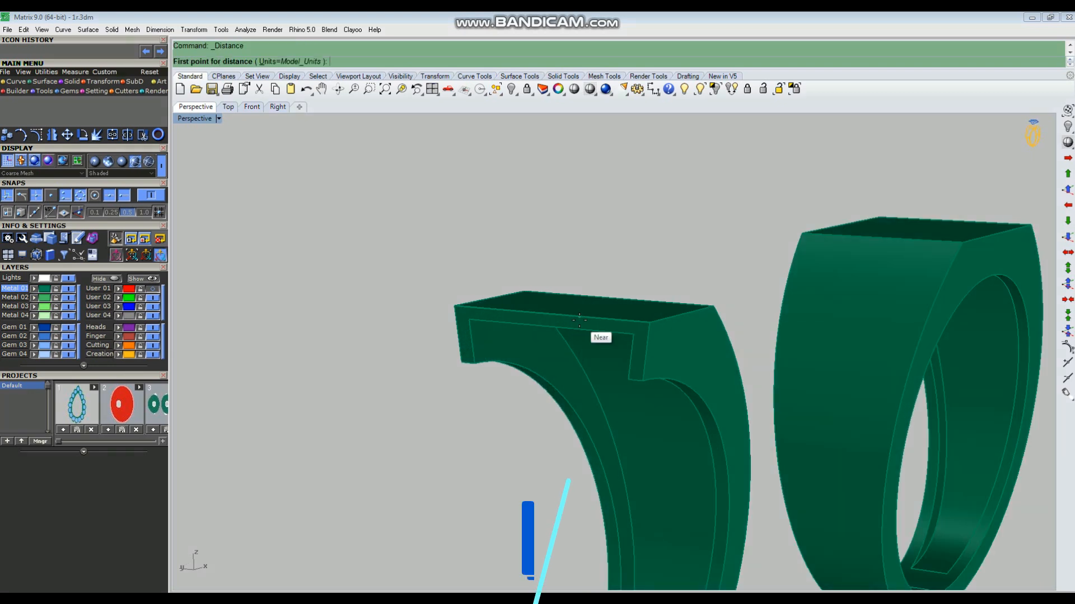
left_click(583, 318)
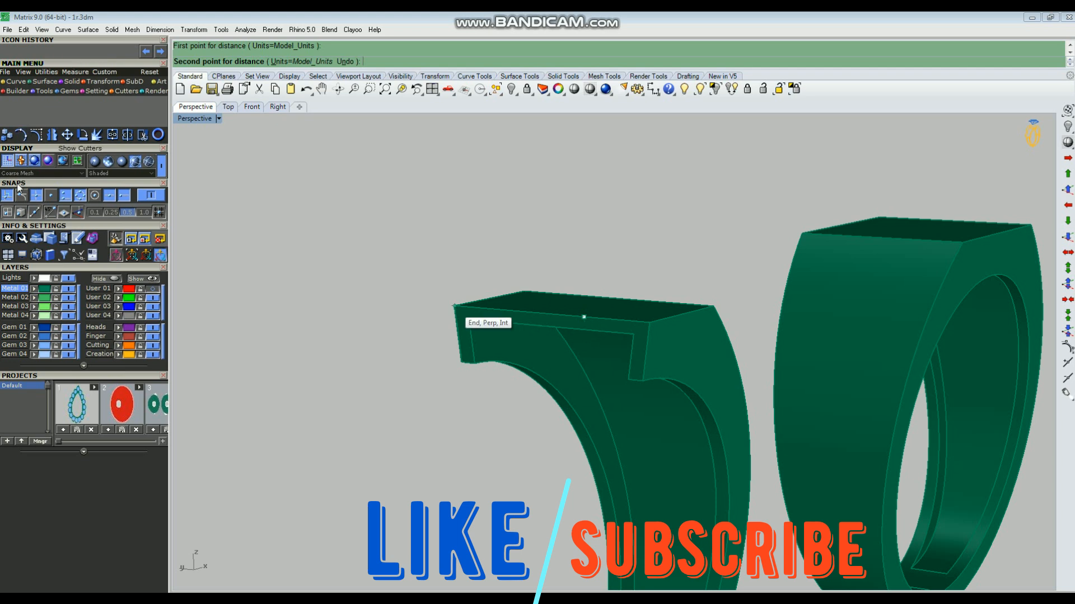
right_click_drag(582, 321, 588, 242)
scroll(605, 350, "up", 3)
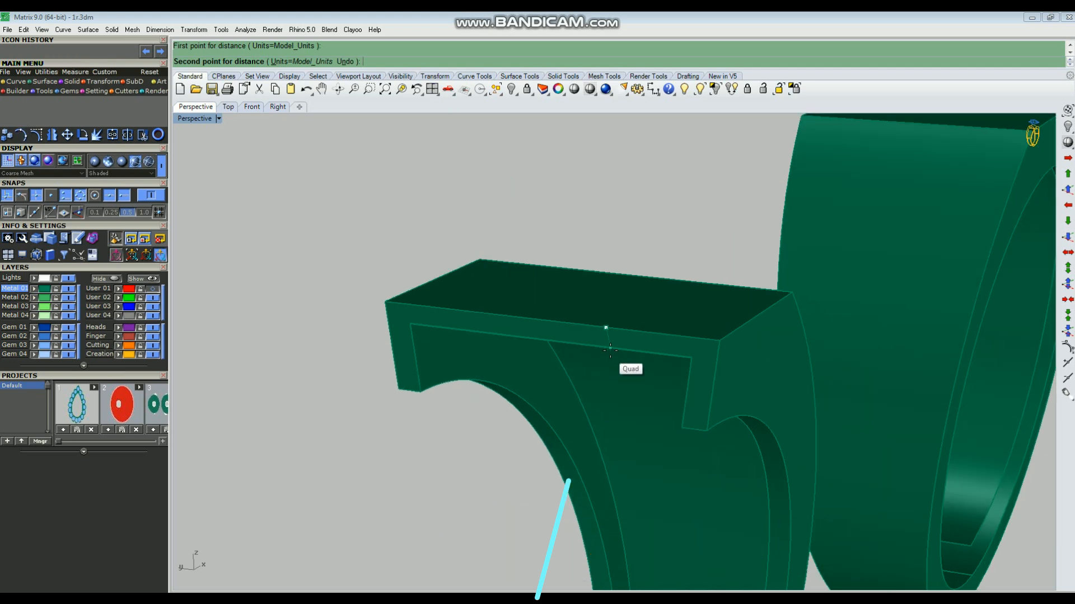
left_click(605, 349)
right_click(605, 349)
left_click(606, 348)
left_click(605, 347)
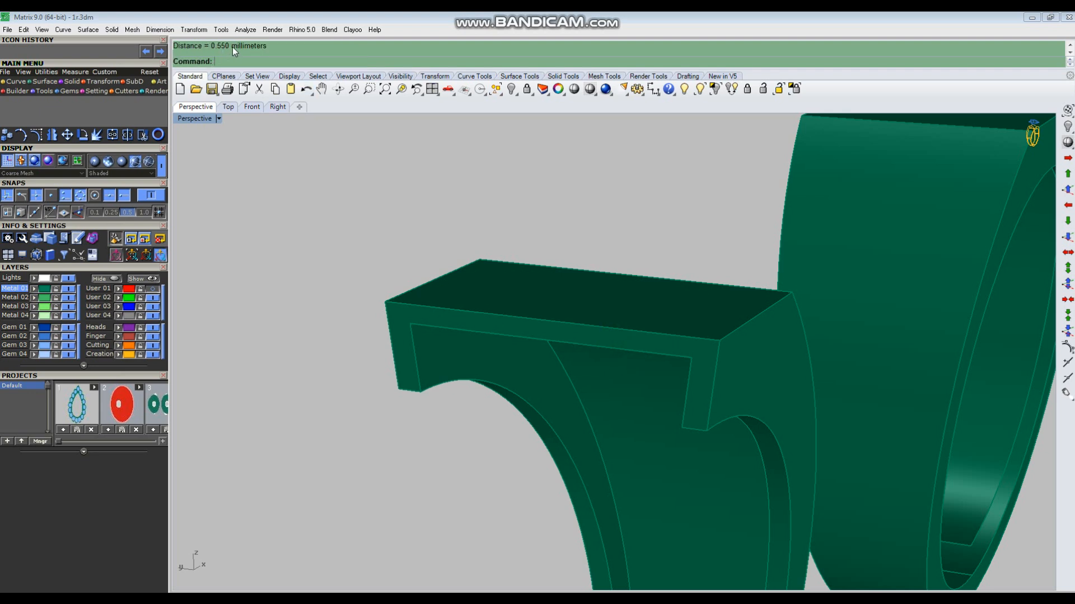
Examine the remaining half ring's cut face and hollow interior from the head down to the bottom section
scroll(594, 331, "down", 3)
right_click_drag(595, 329, 590, 331)
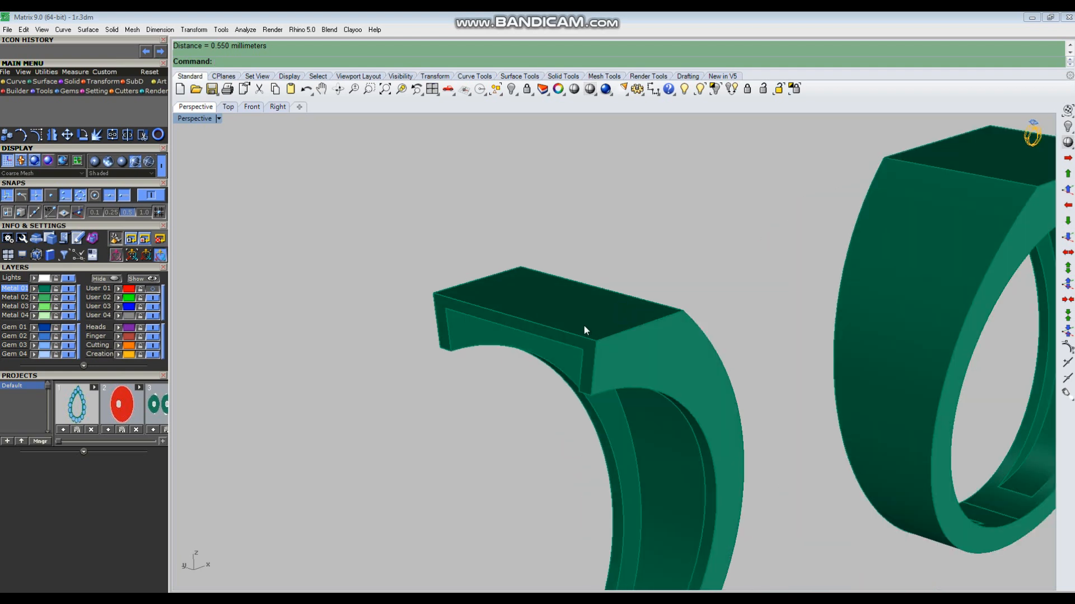
scroll(584, 321, "down", 2)
right_click_drag(475, 344, 581, 309)
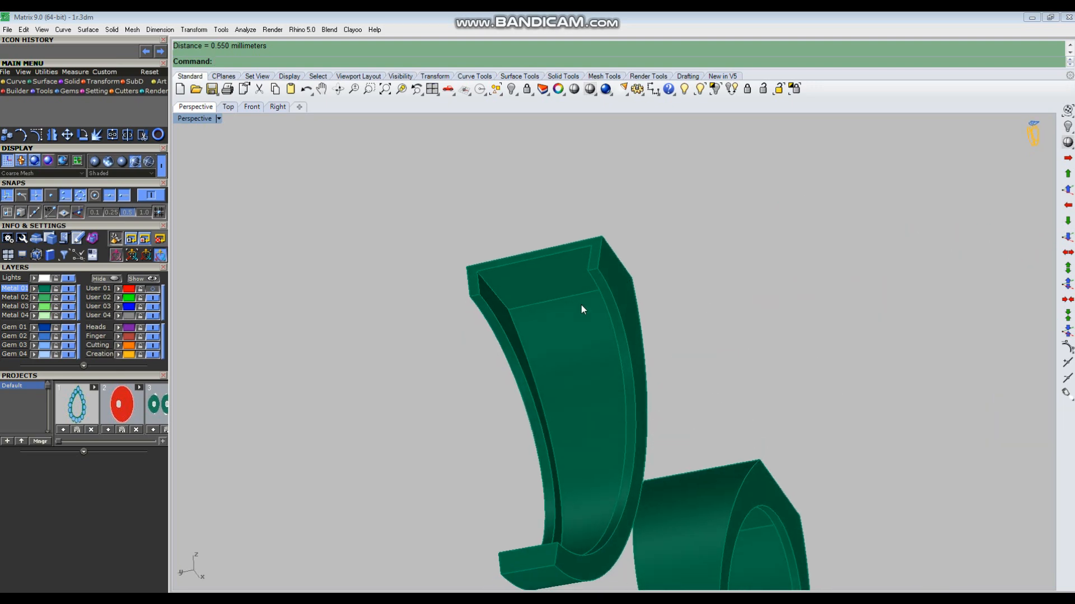
right_click_drag(661, 308, 602, 339)
Undo the hiding and the wire cut so the left ring is whole again
scroll(674, 338, "down", 3)
right_click_drag(673, 341, 552, 435)
key("ctrl+z")
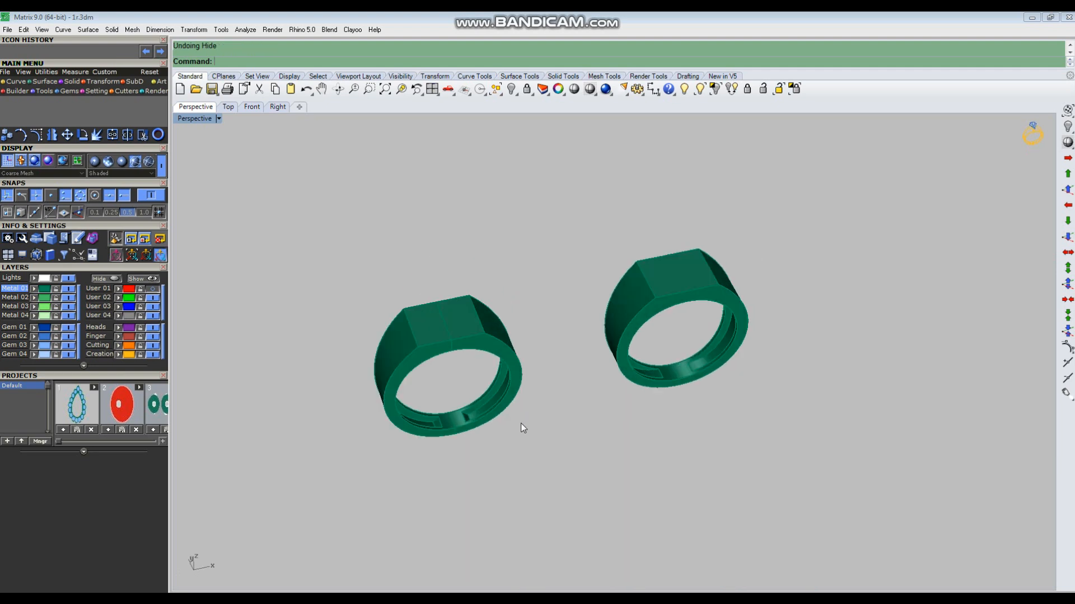
key("ctrl+z")
Examine the right ring's solid bottom section and the ends of its recesses from several angles
right_click_drag(652, 448, 714, 448)
key("ctrl+w")
left_click_drag(590, 369, 794, 510)
right_click_drag(792, 504, 679, 435)
scroll(643, 409, "up", 3)
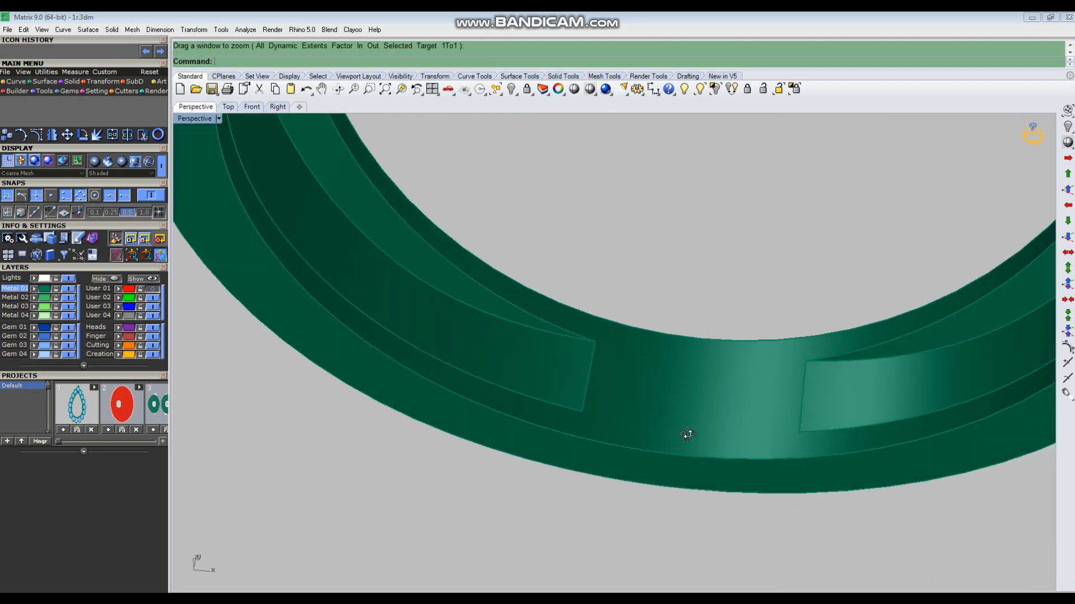
scroll(679, 435, "down", 3)
right_click_drag(556, 383, 731, 408)
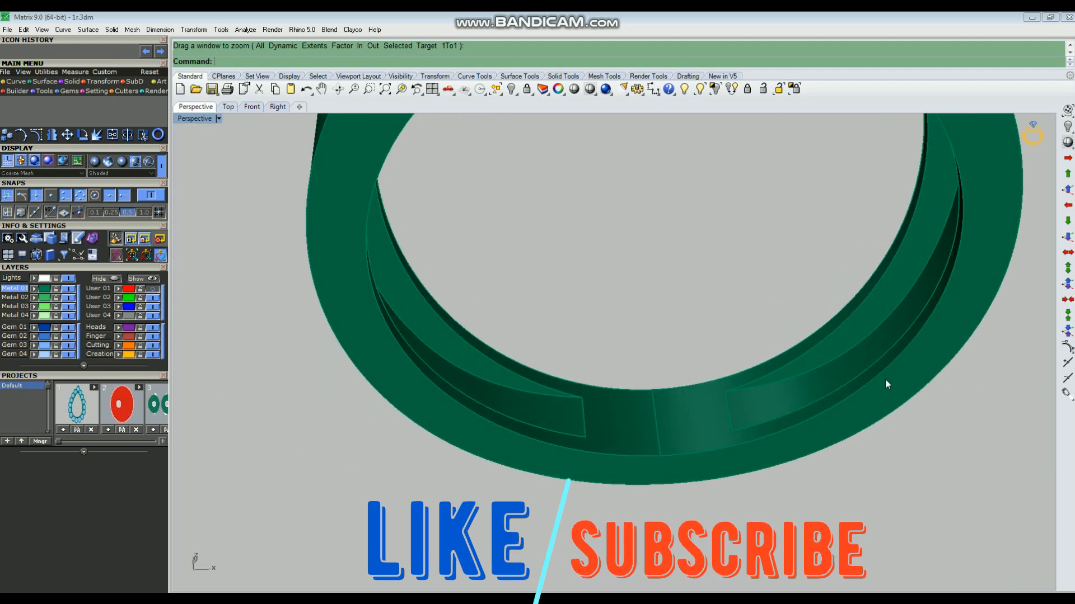
scroll(651, 364, "down", 4)
right_click_drag(651, 366, 848, 413)
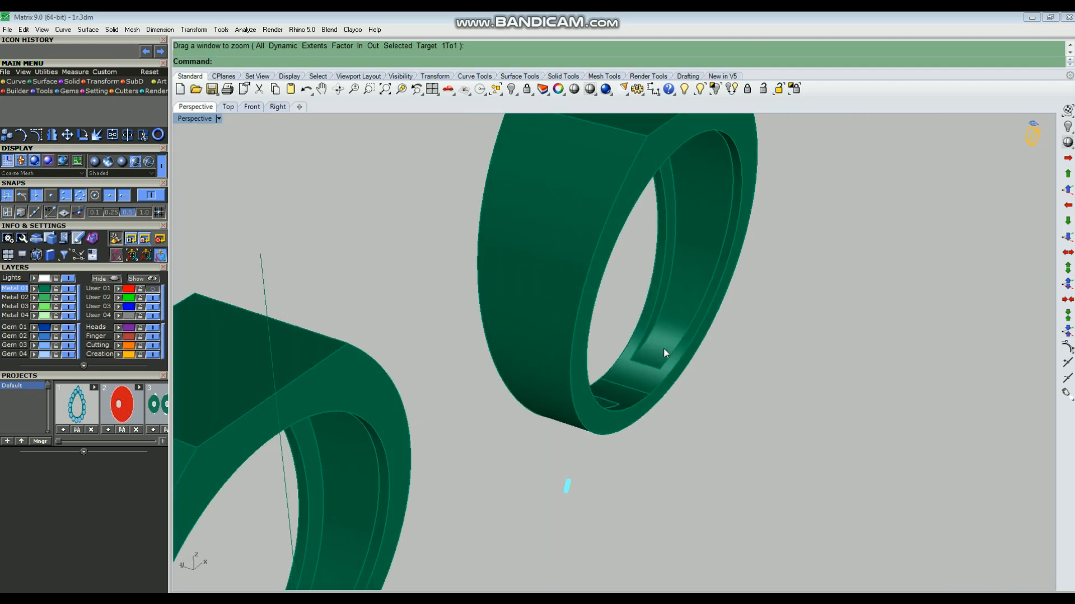
scroll(666, 358, "up", 4)
scroll(700, 386, "up", 1)
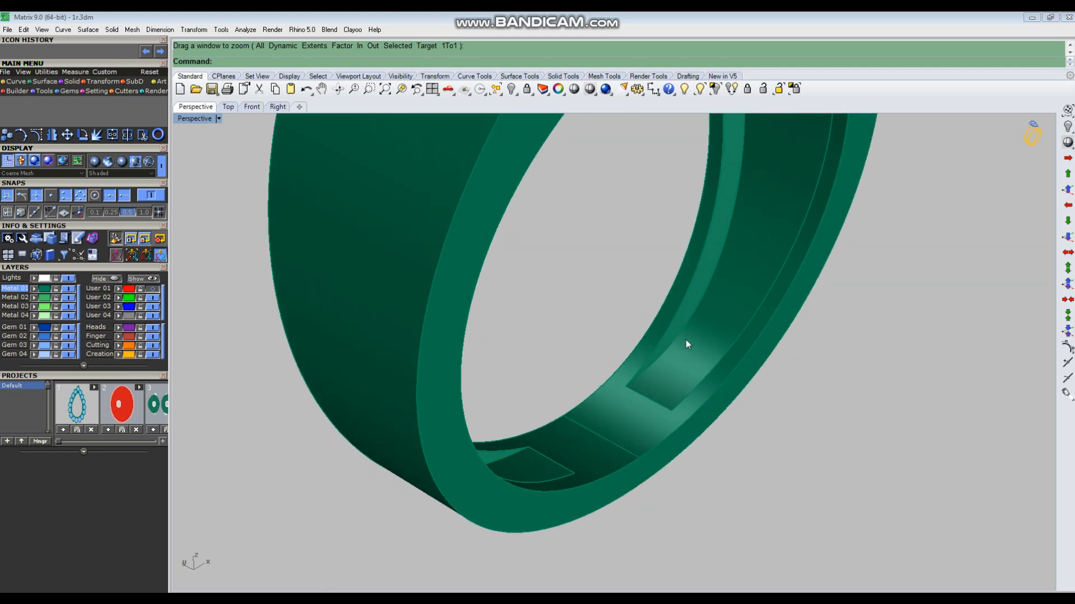
scroll(647, 392, "down", 2)
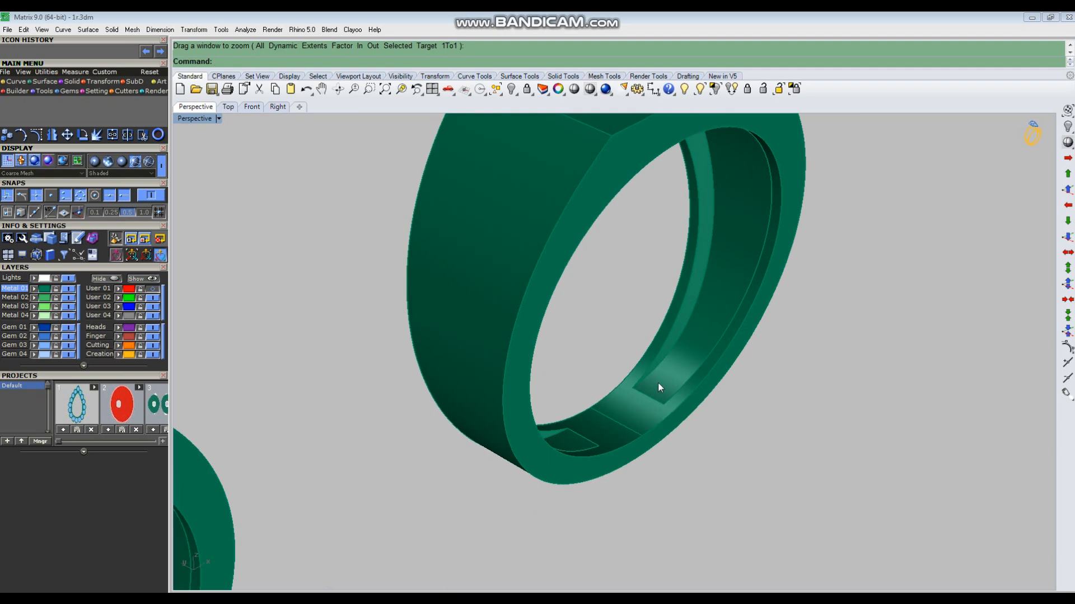
scroll(657, 385, "down", 4)
right_click_drag(702, 427, 629, 418)
scroll(629, 417, "up", 6)
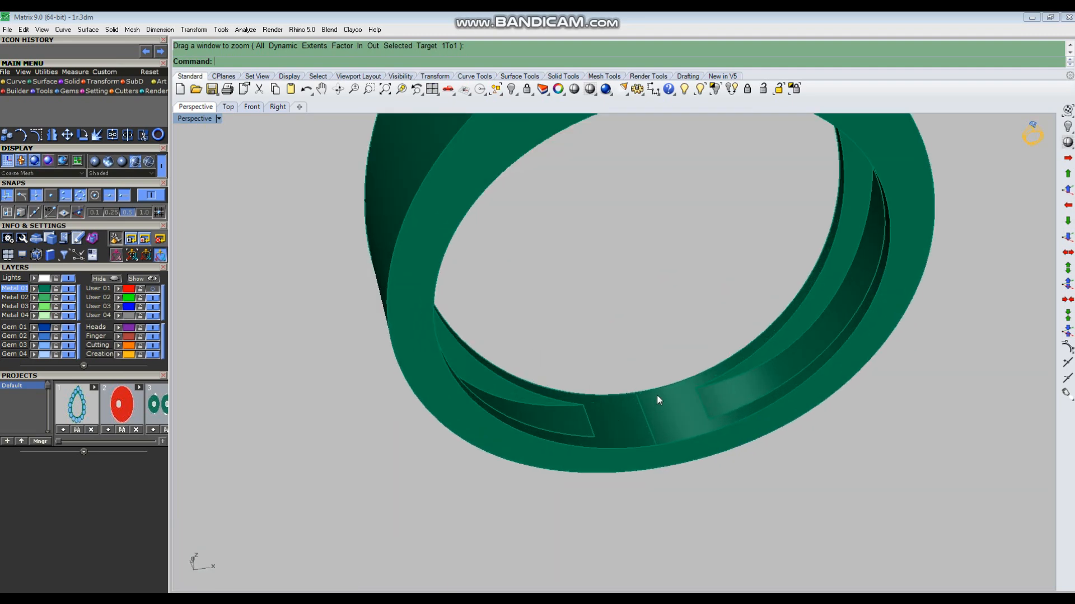
right_click_drag(689, 448, 643, 428)
scroll(633, 446, "down", 4)
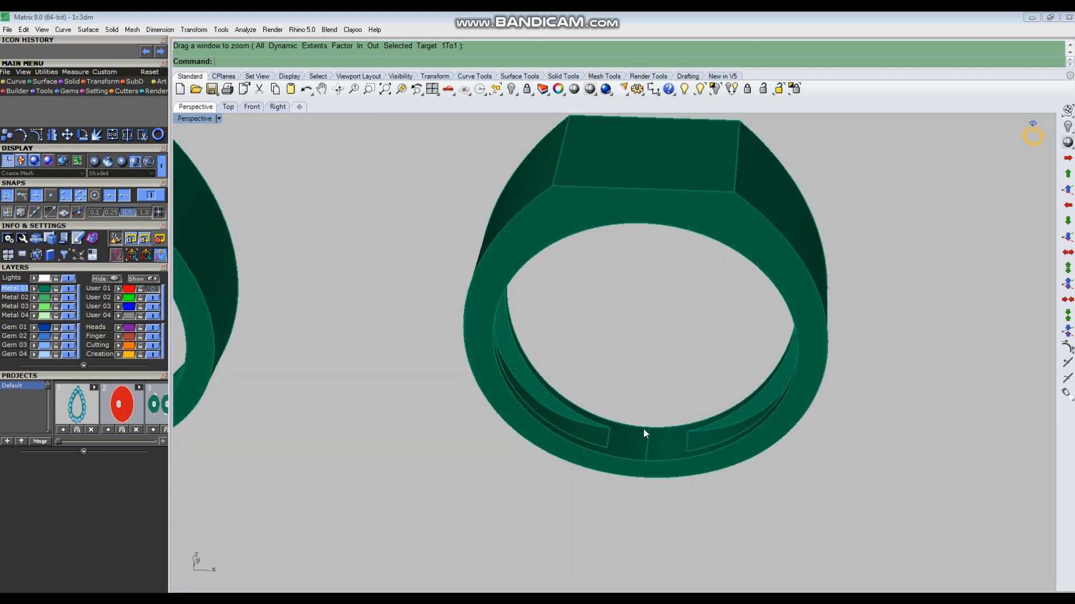
scroll(650, 436, "up", 4)
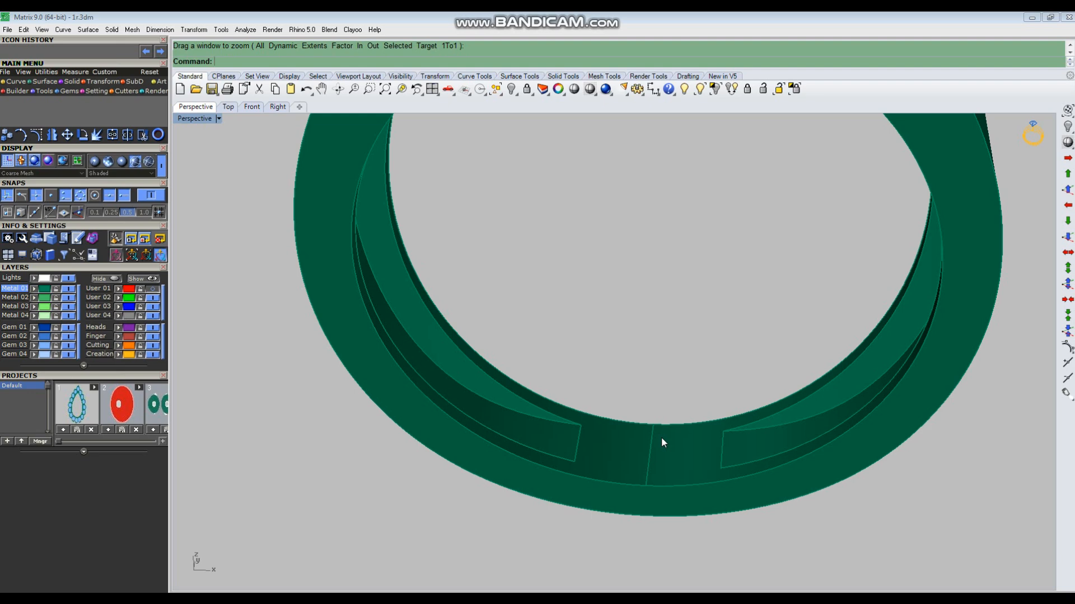
Delete the vertical cutting line that crosses the left ring
scroll(658, 437, "down", 6)
right_click_drag(668, 441, 570, 412)
scroll(747, 439, "down", 3)
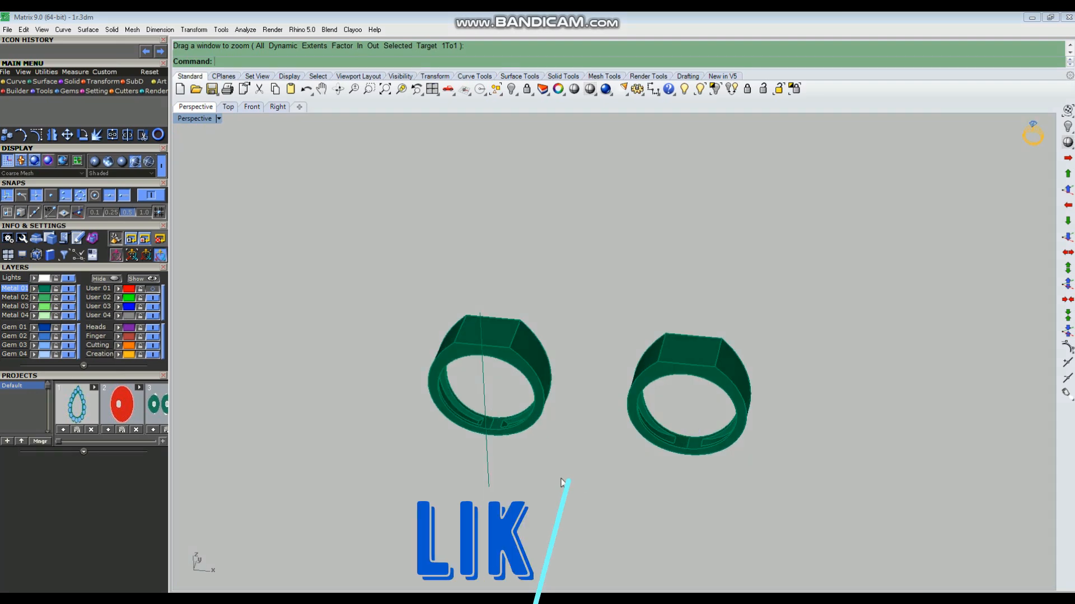
left_click(481, 484)
key("Delete")
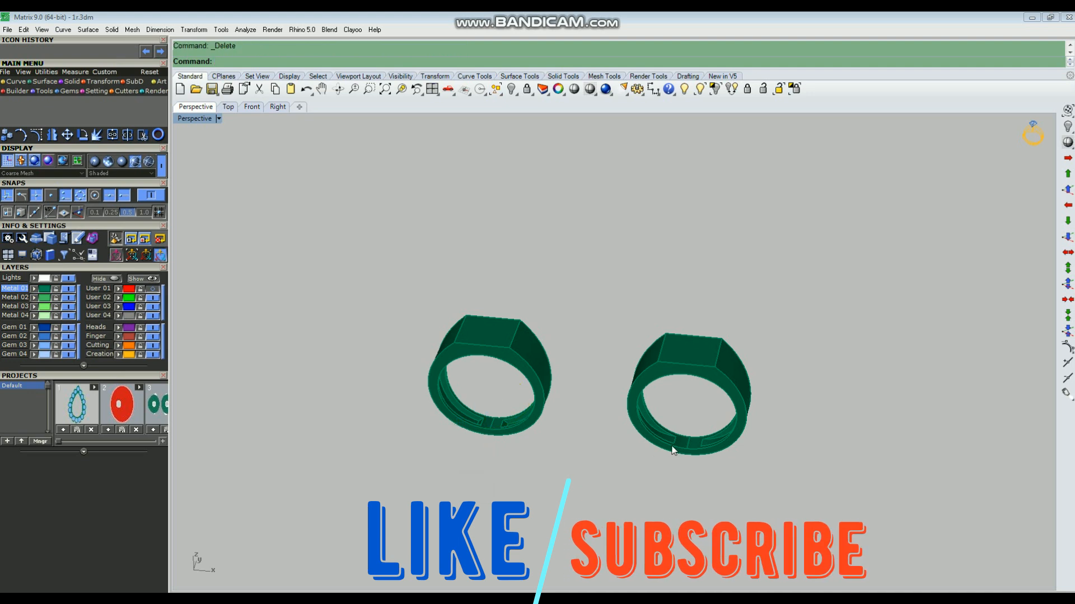
Compare the two hollowed rings side by side, focusing on their recess ends and solid bottom sections
right_click_drag(560, 449, 594, 457)
scroll(516, 431, "up", 4)
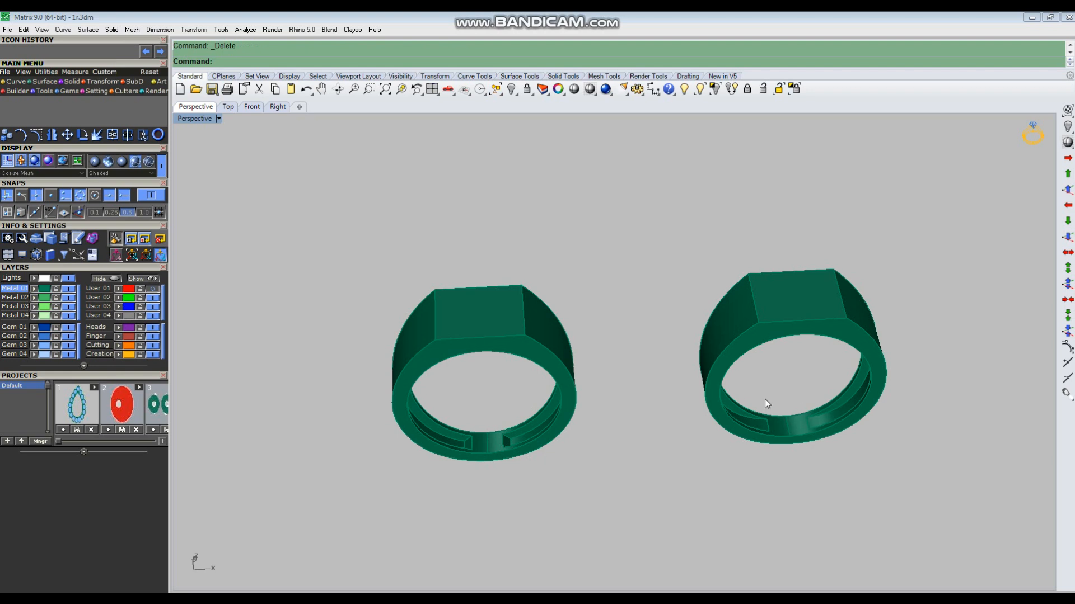
scroll(429, 471, "up", 2)
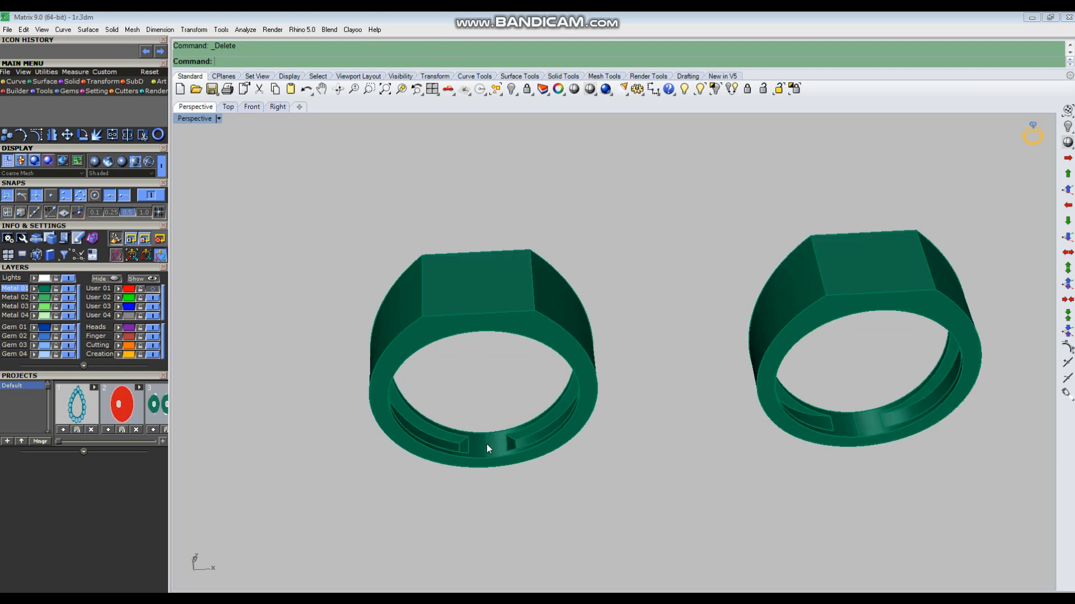
scroll(447, 475, "down", 4)
right_click_drag(698, 475, 645, 467)
key("ctrl+w")
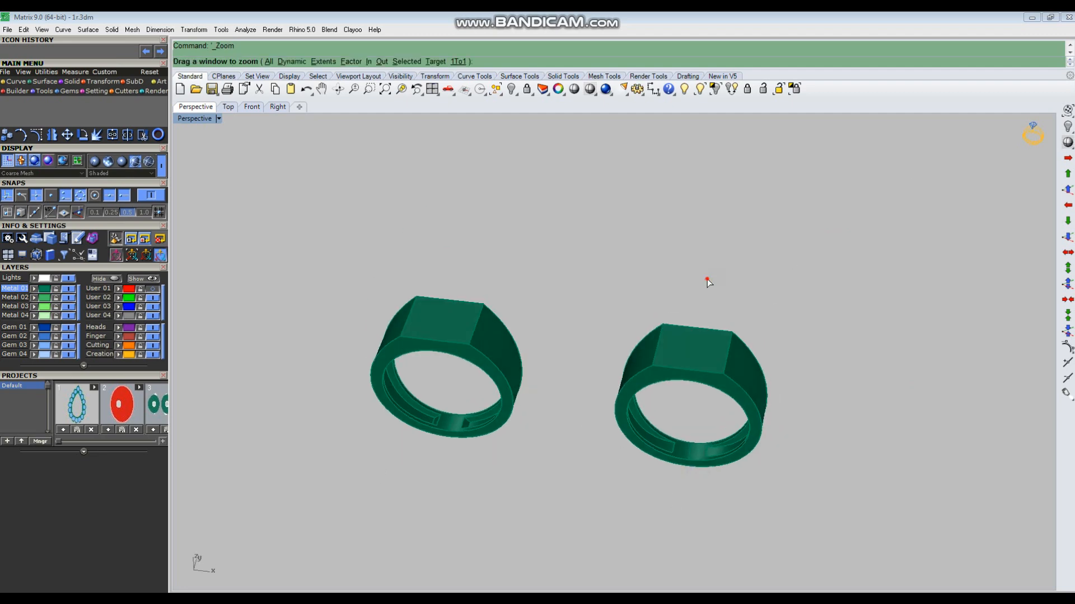
left_click_drag(787, 257, 346, 475)
scroll(470, 375, "down", 3)
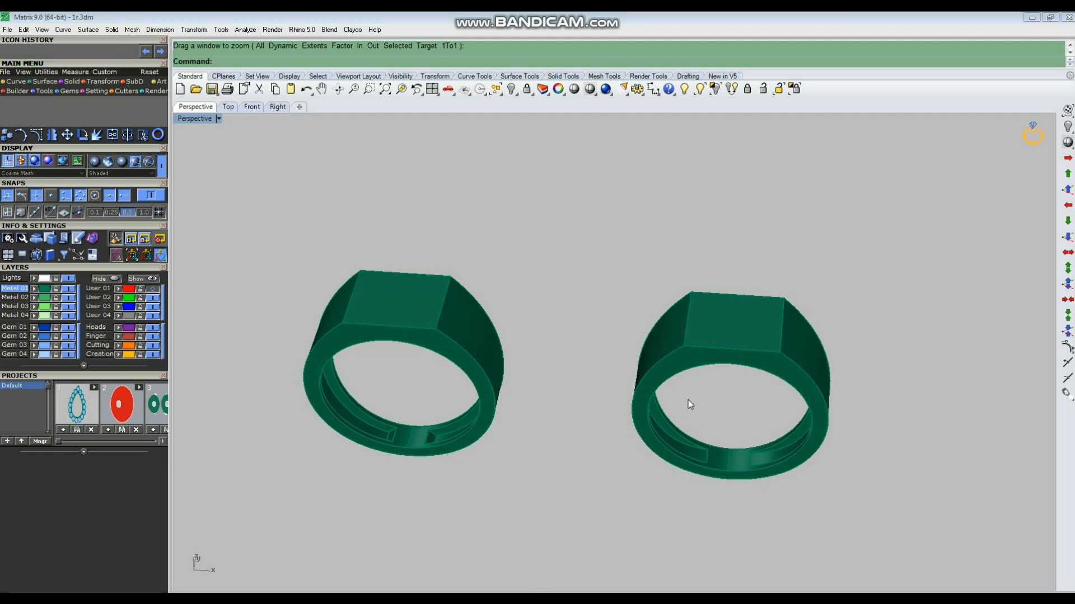
right_click_drag(704, 395, 707, 431)
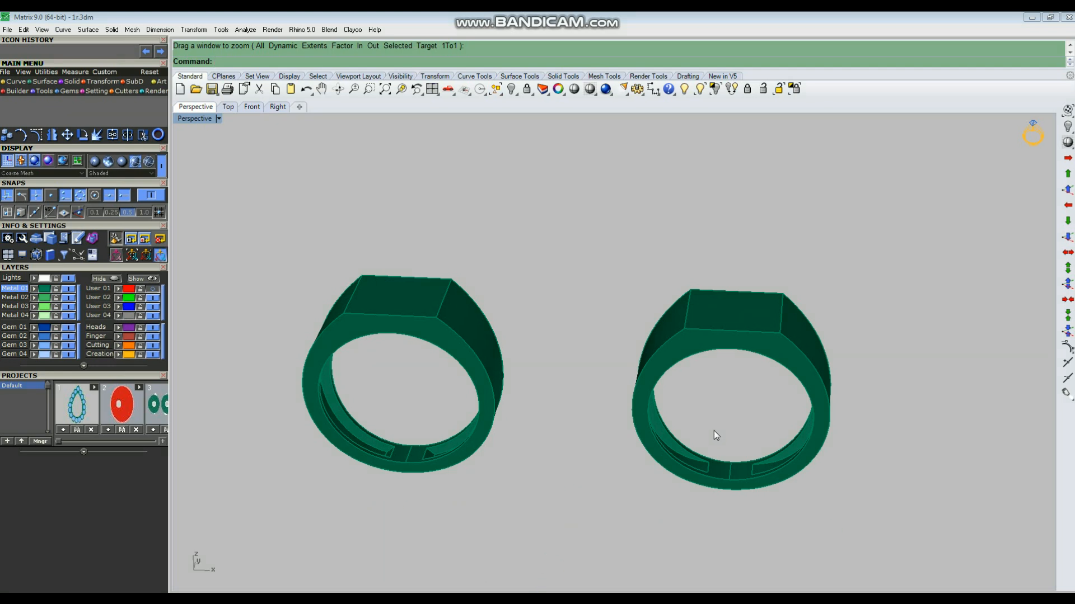
scroll(727, 477, "up", 5)
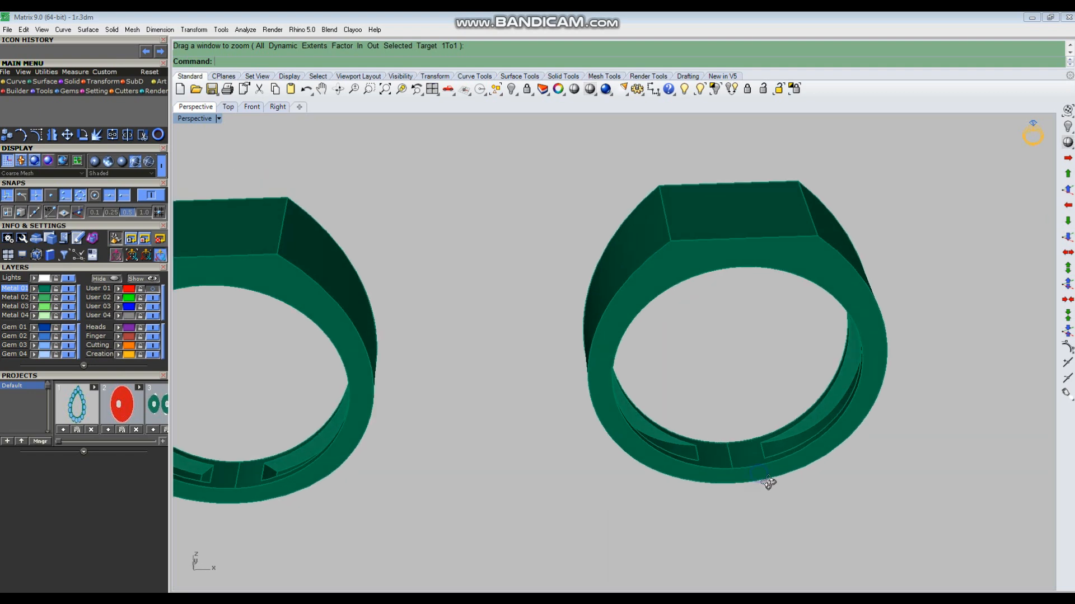
scroll(743, 482, "down", 5)
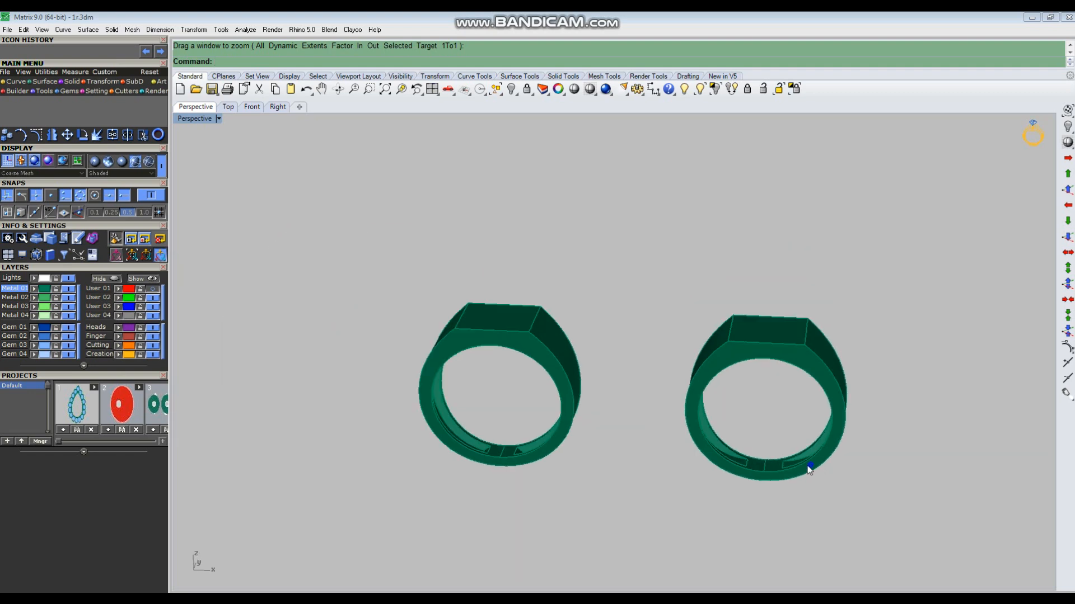
right_click_drag(809, 469, 780, 477)
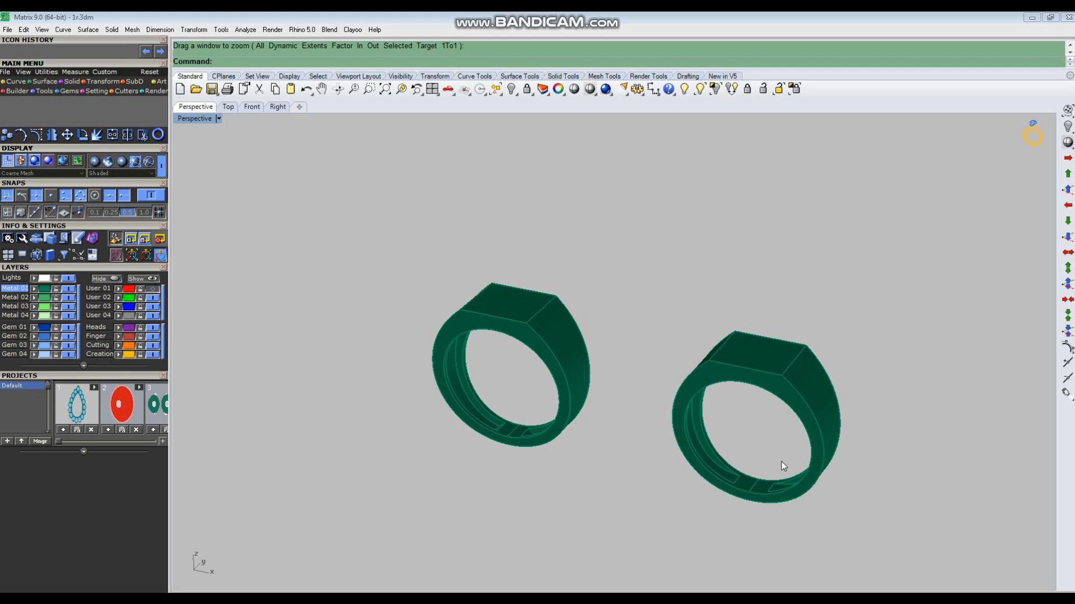
scroll(727, 470, "up", 5)
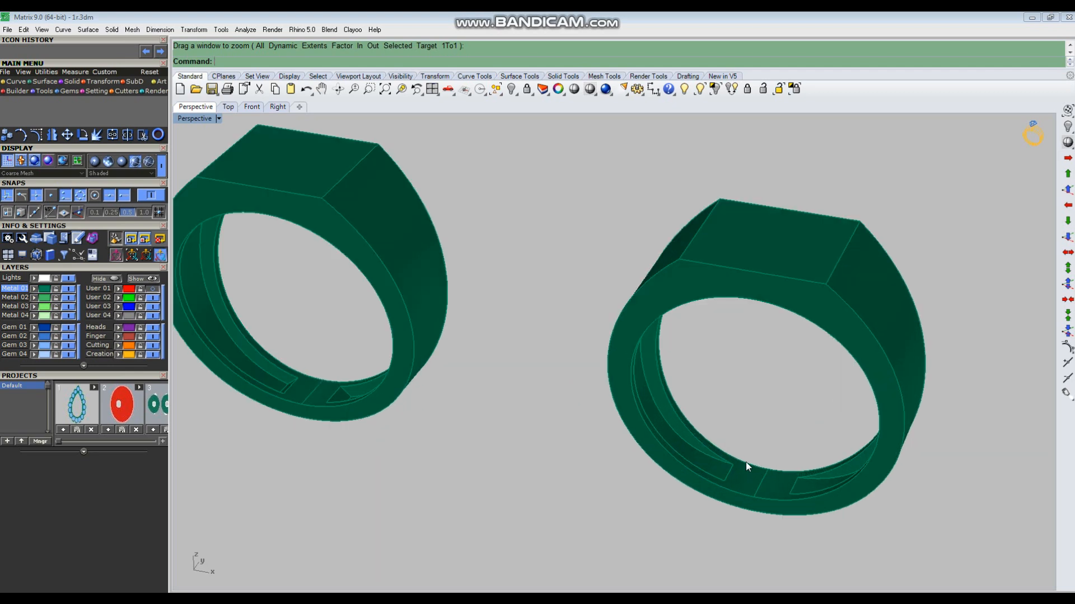